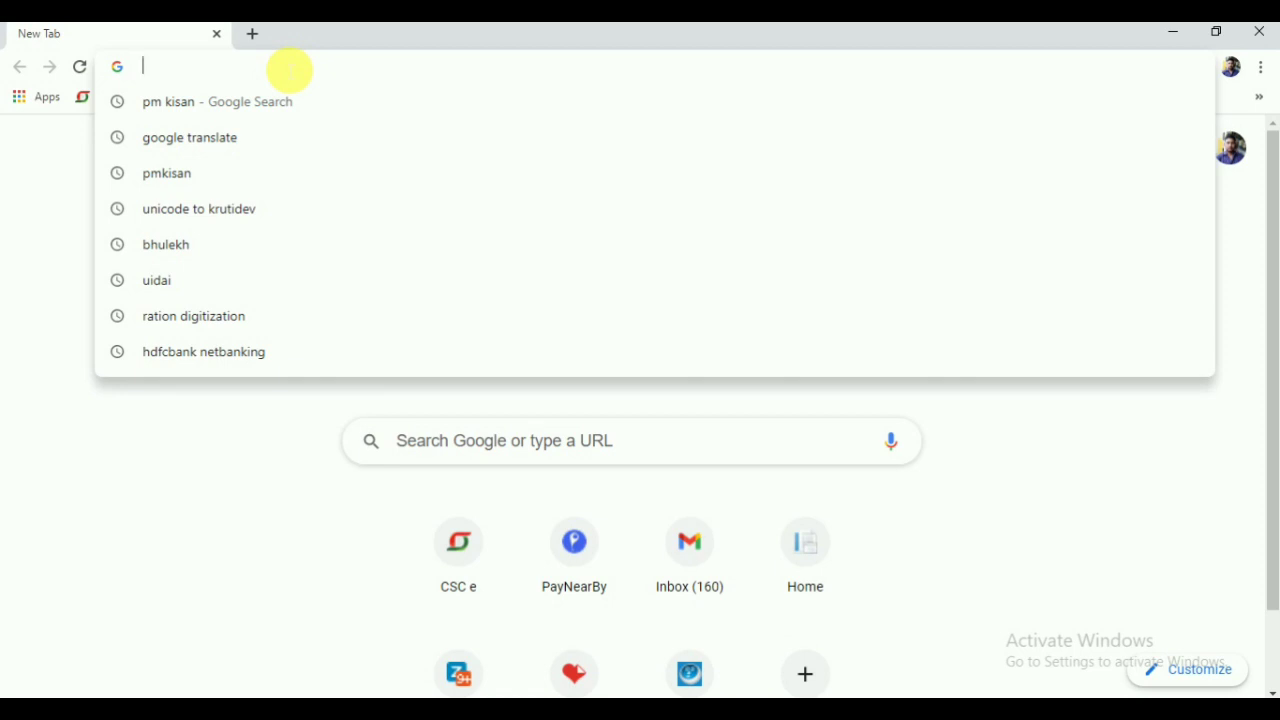
# - Search Google for 'up police verification' and open the official uppolice.gov.in website
pyautogui.write('Up')
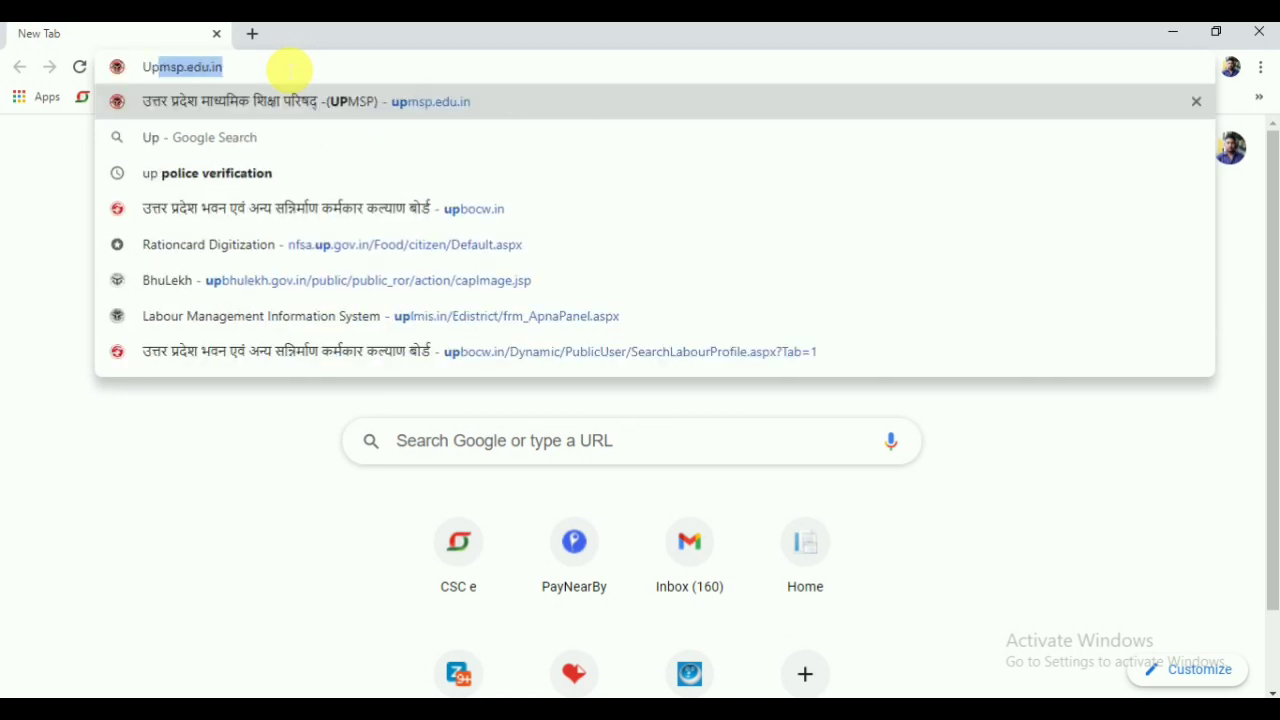
pyautogui.press('BackSpace')
pyautogui.press('Down')
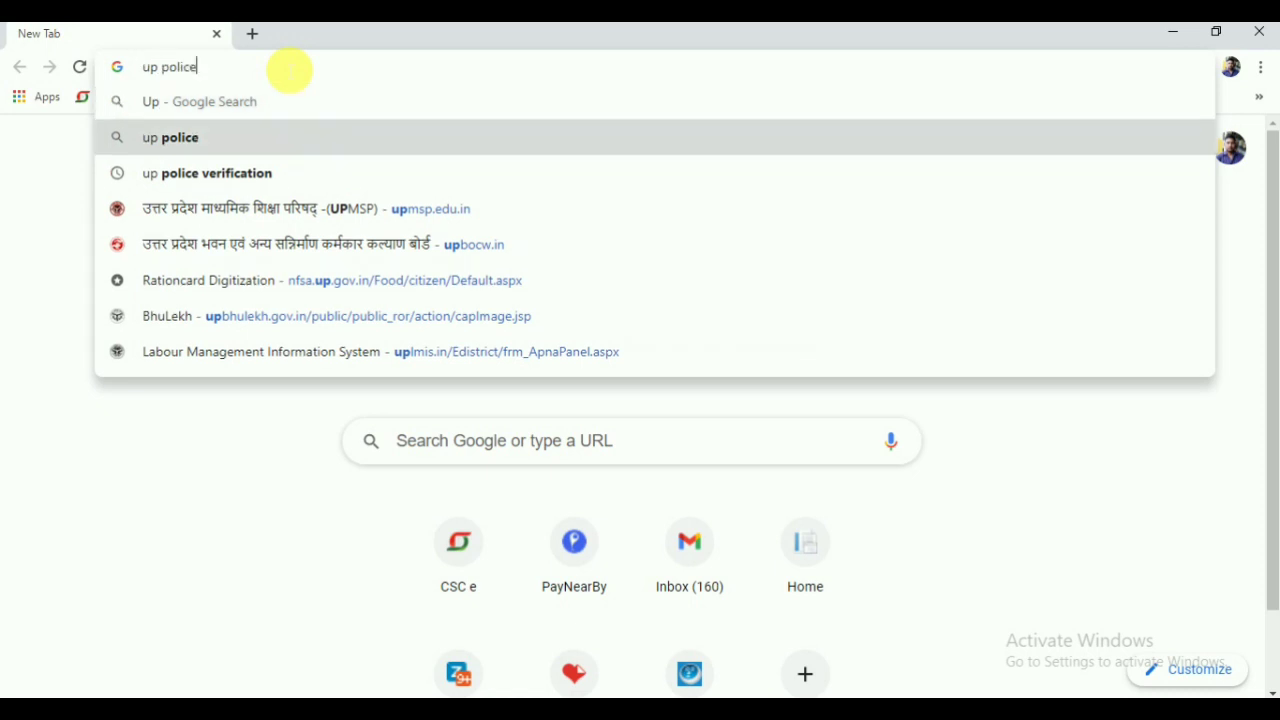
pyautogui.press('Down')
pyautogui.press('Return')
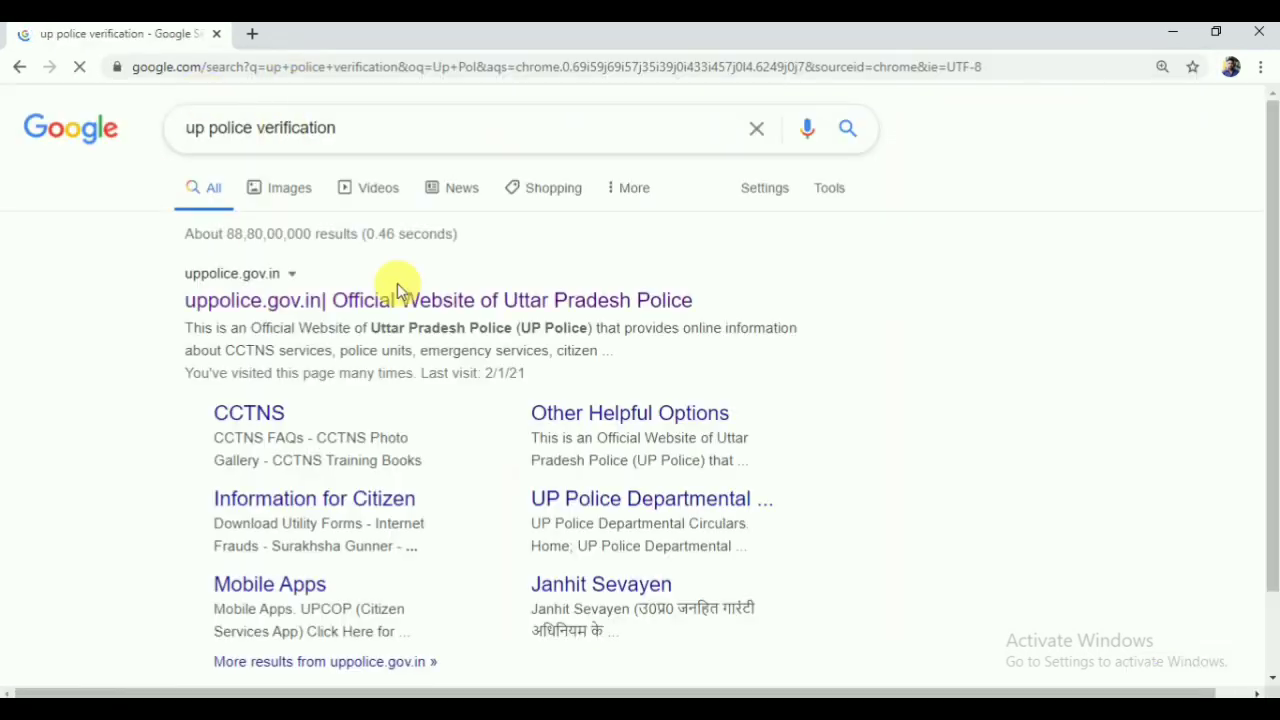
pyautogui.click(313, 318)
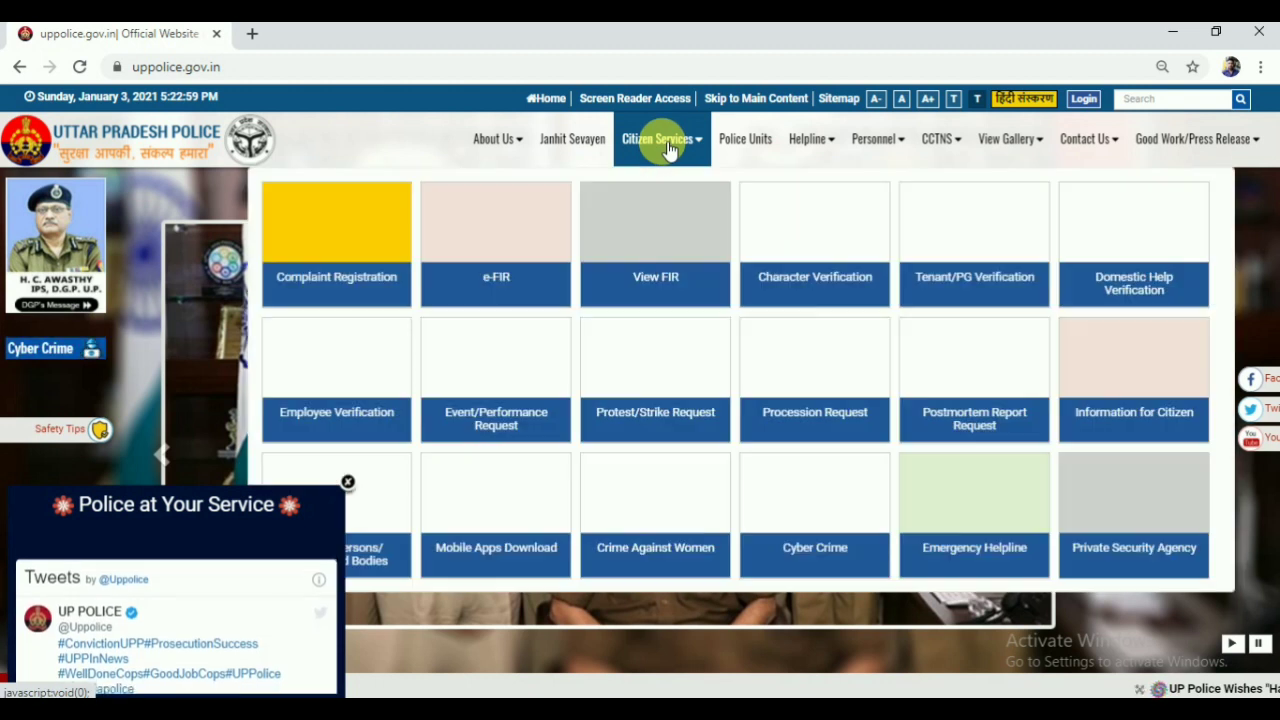
# - Open Character Verification under Citizen Services to reach the CCTNS Citizen Portal login page
pyautogui.click(662, 143)
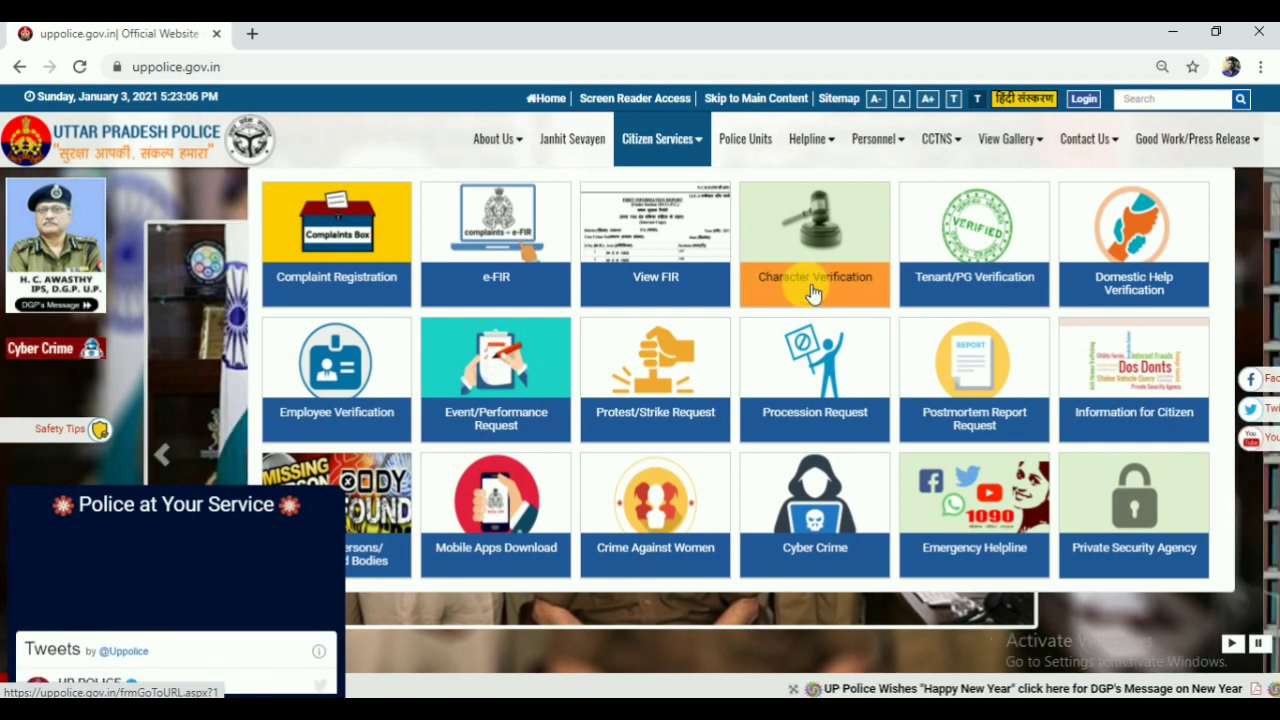
pyautogui.click(808, 289)
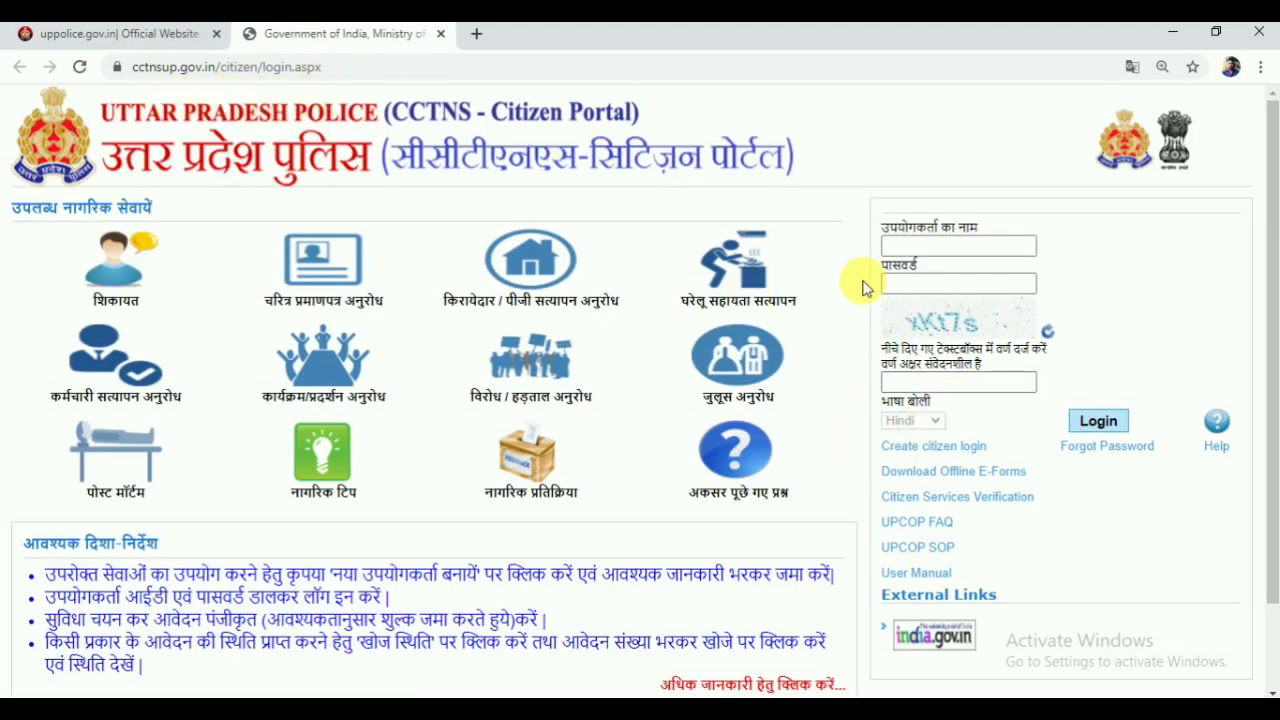
pyautogui.click(895, 243)
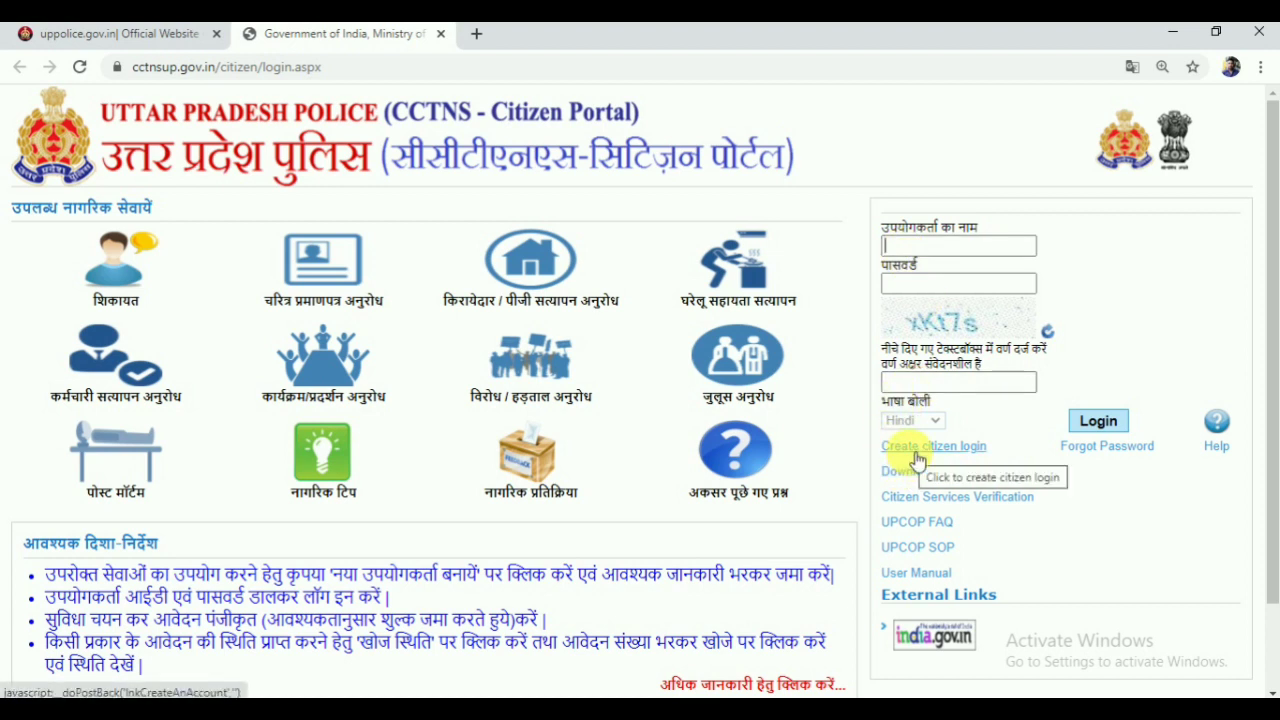
# - Open the citizen registration form, enter the applicant's first and last name, and set gender to Male
pyautogui.click(916, 452)
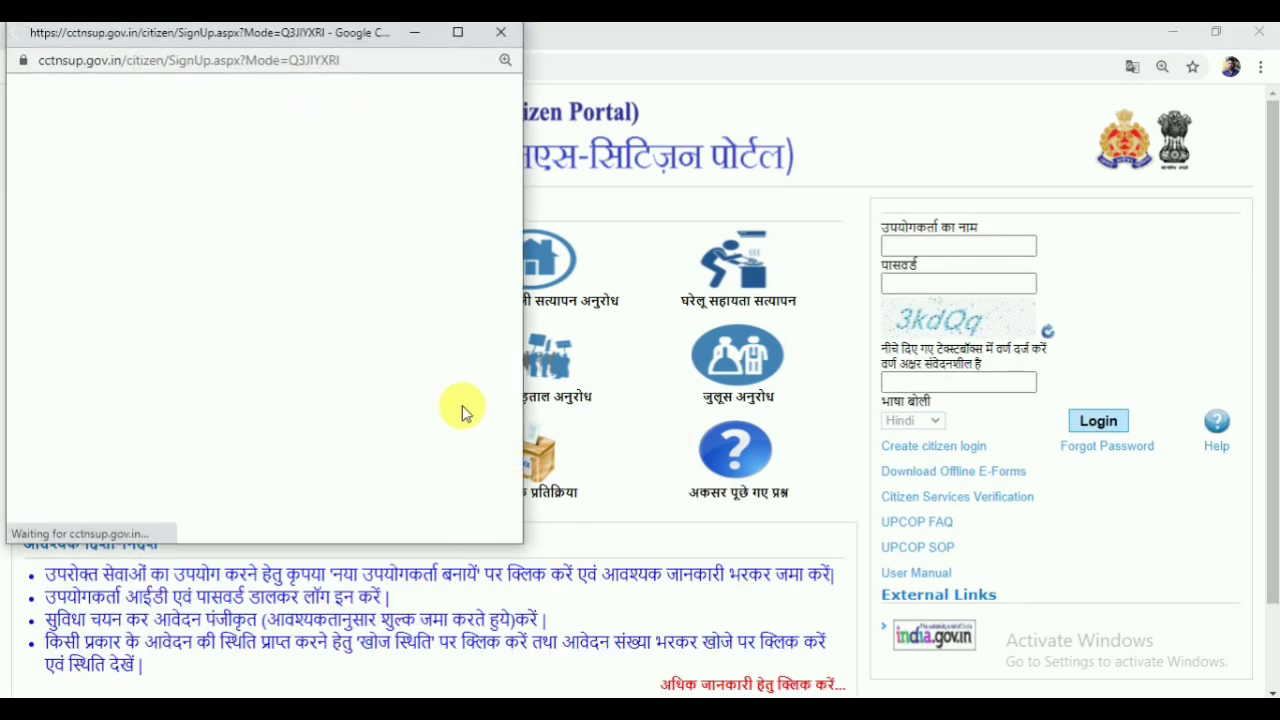
pyautogui.moveTo(310, 40); pyautogui.dragTo(635, 103)
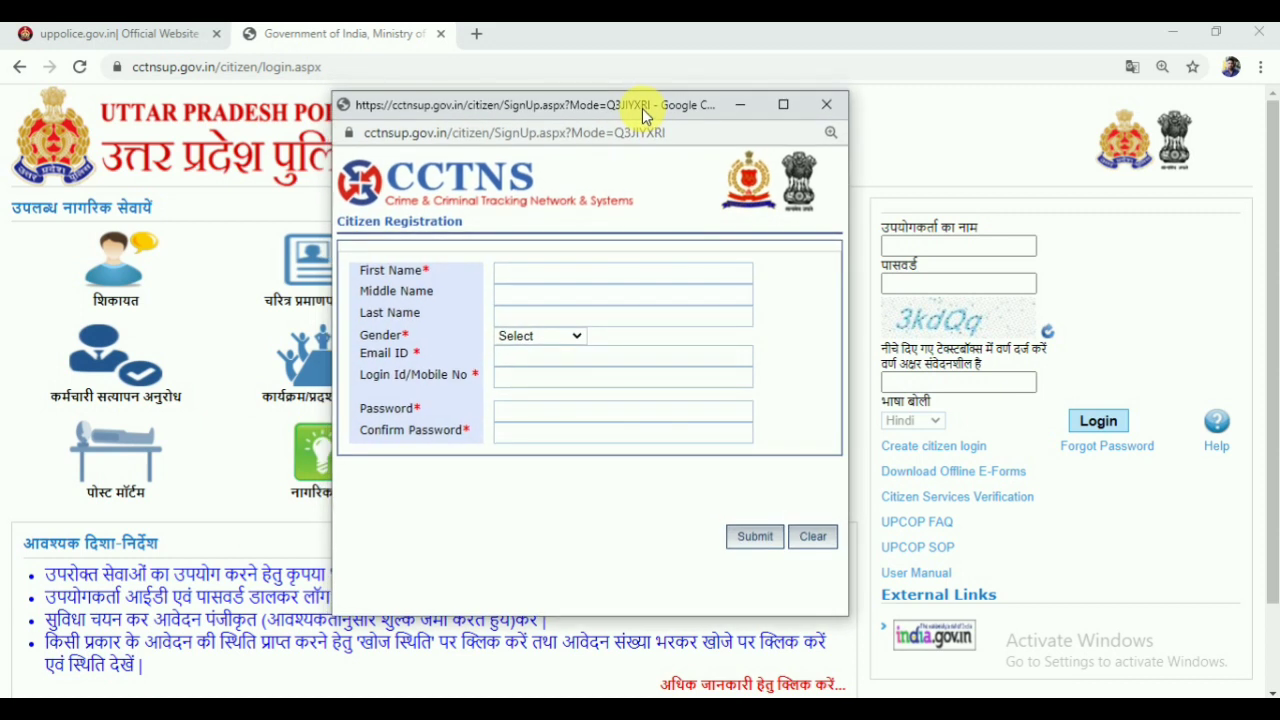
pyautogui.click(538, 316)
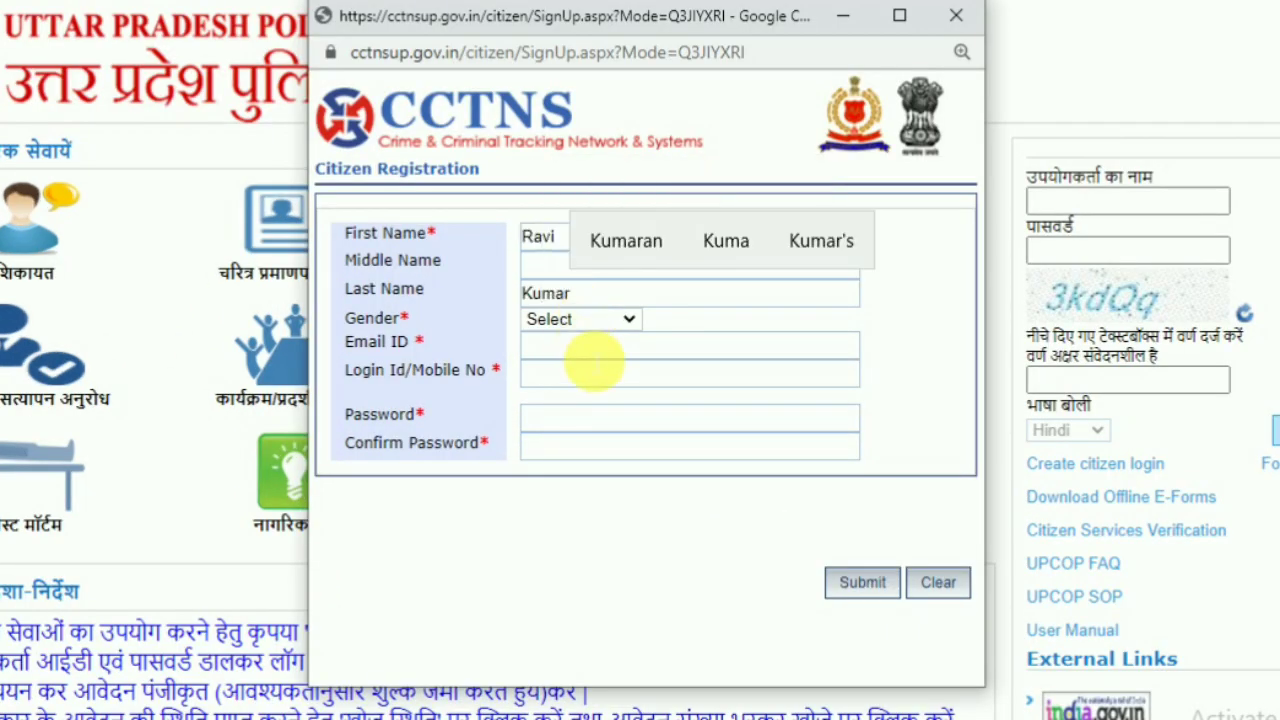
pyautogui.click(584, 320)
pyautogui.click(580, 363)
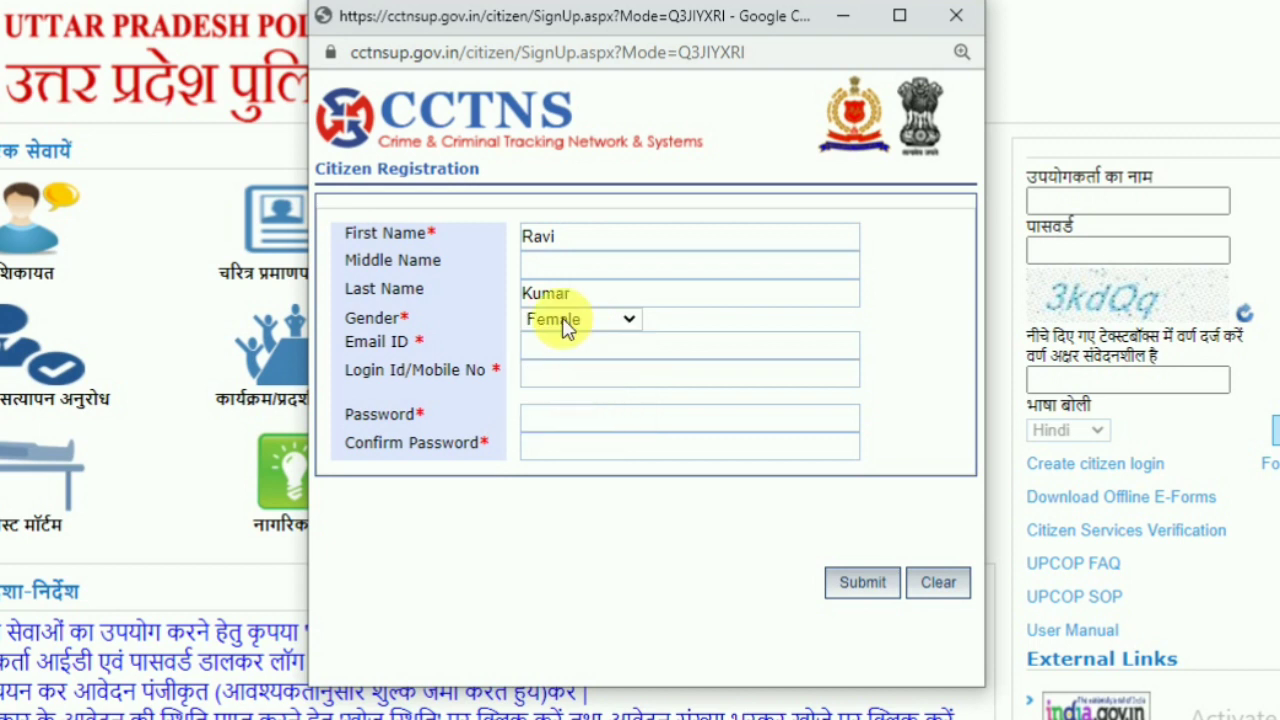
pyautogui.click(560, 319)
pyautogui.click(562, 381)
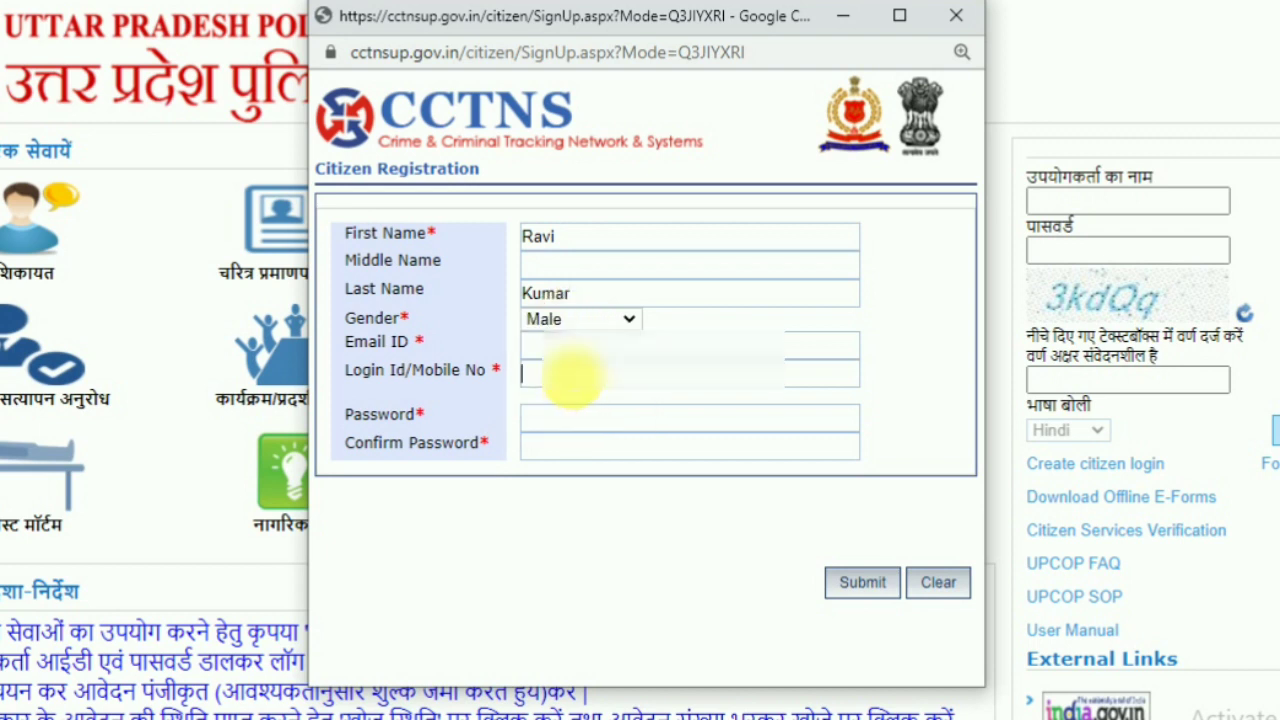
# - Enter the e-mail address and mobile number as login id, check its availability, and enter the password
pyautogui.click(560, 352)
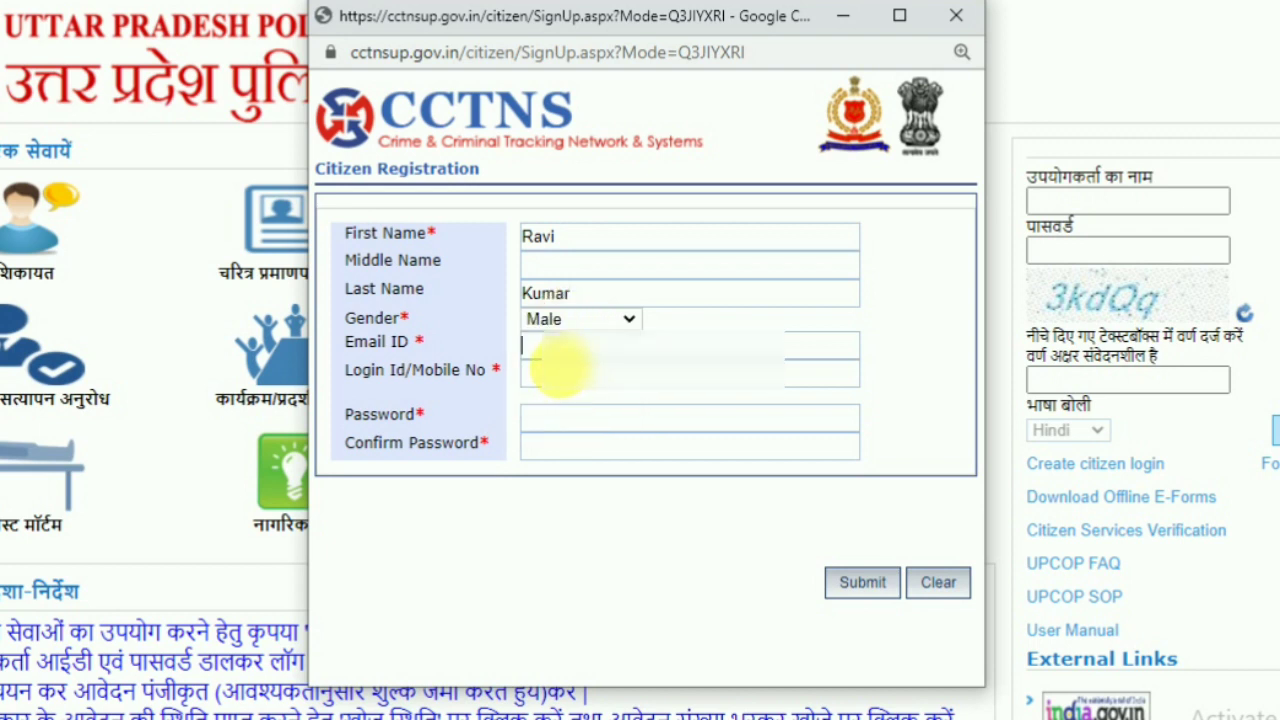
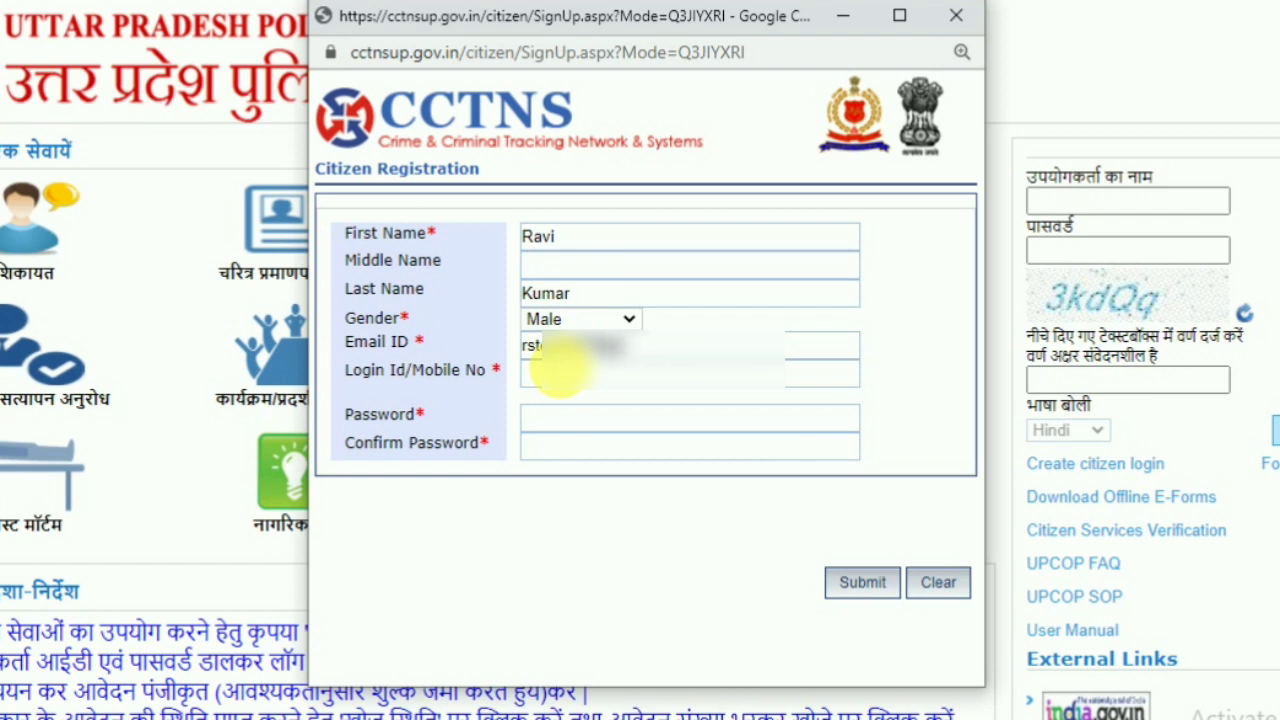
pyautogui.click(563, 380)
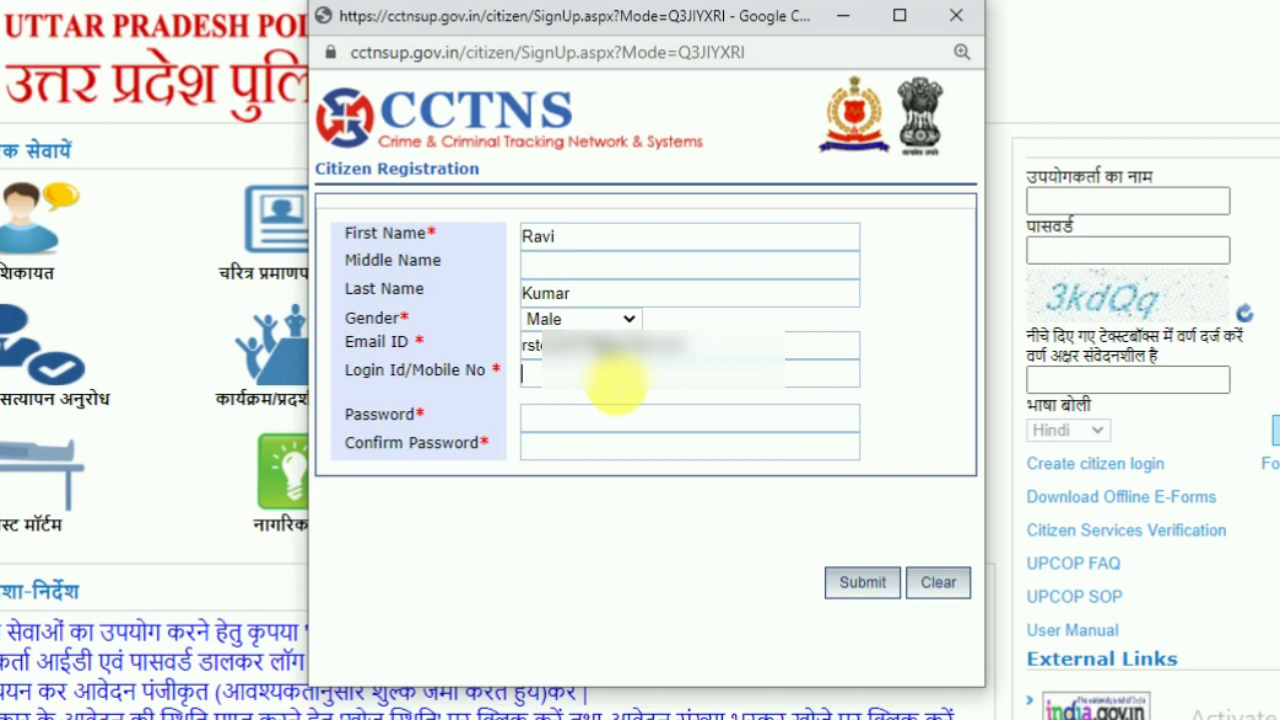
pyautogui.press('BackSpace')
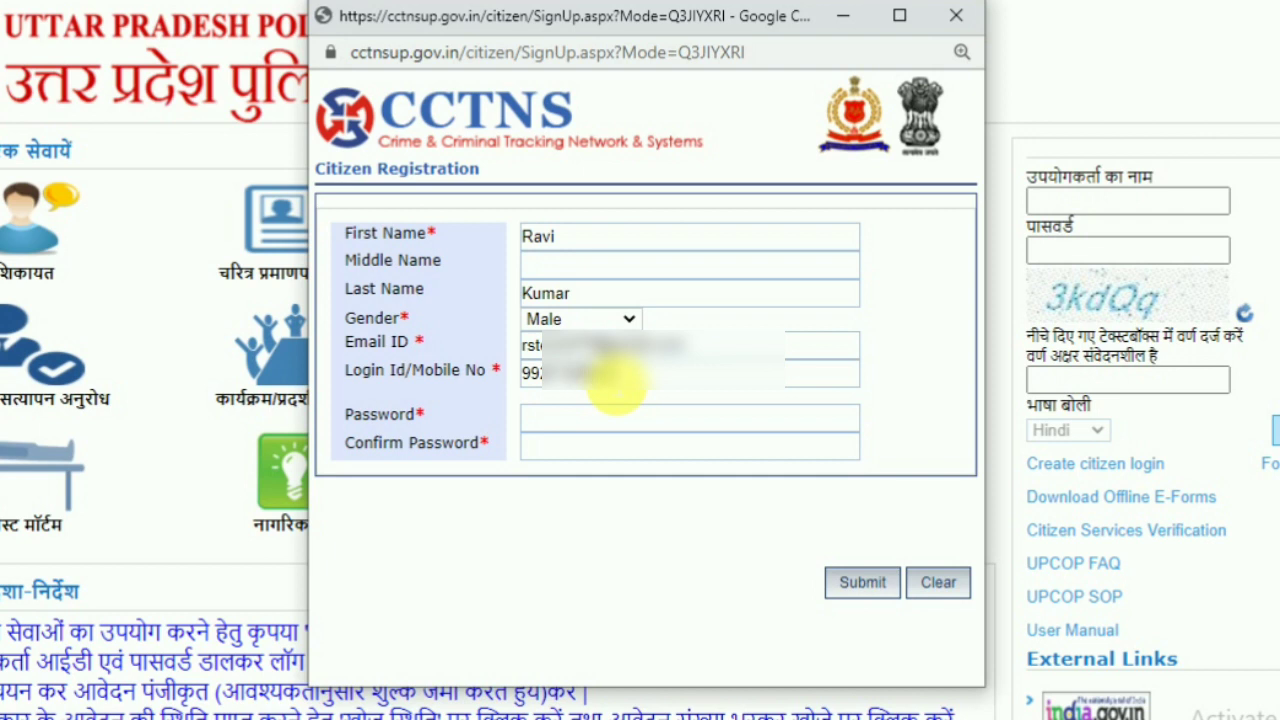
pyautogui.click(608, 418)
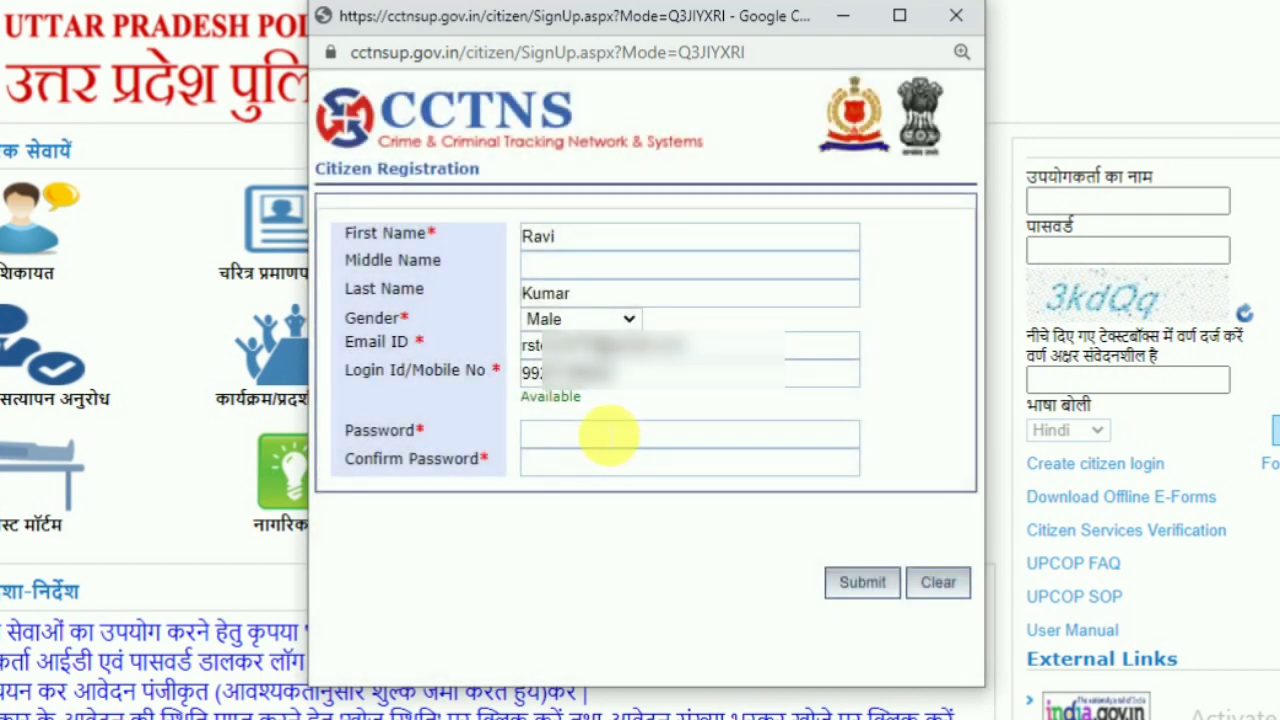
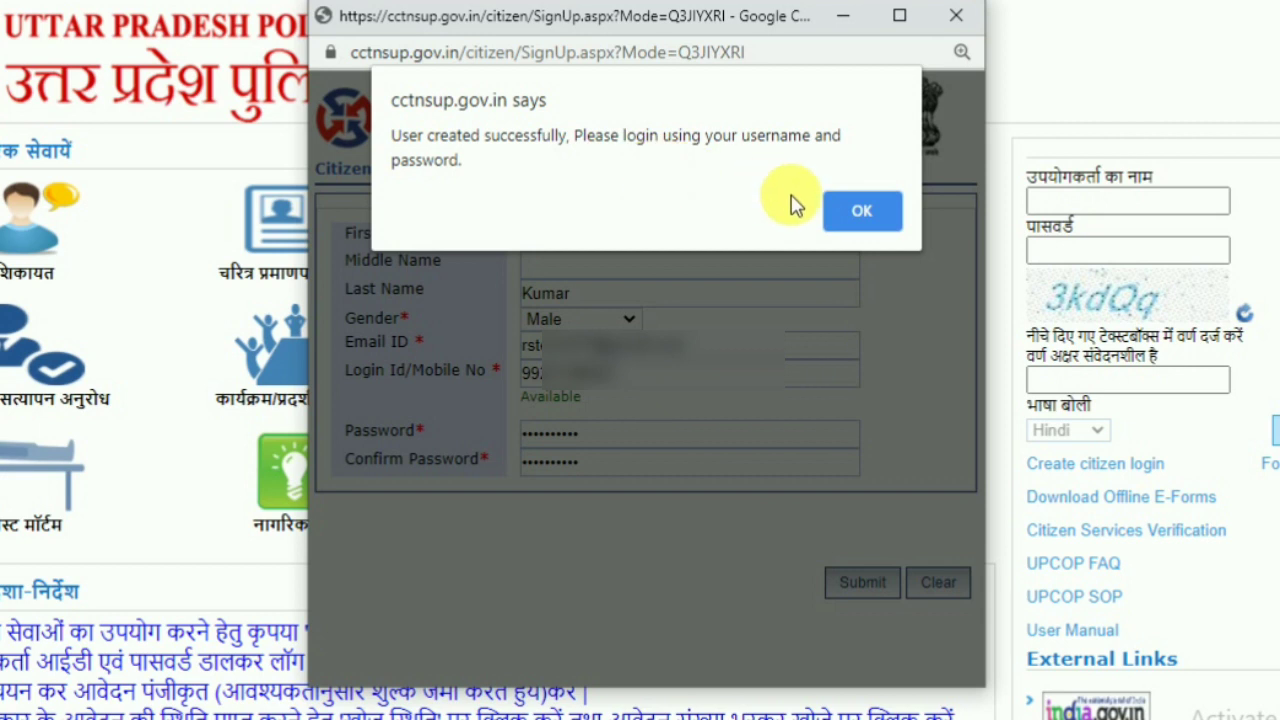
# - Dismiss the account-created alert, close the registration window, and enter the login id, password and captcha
pyautogui.click(836, 210)
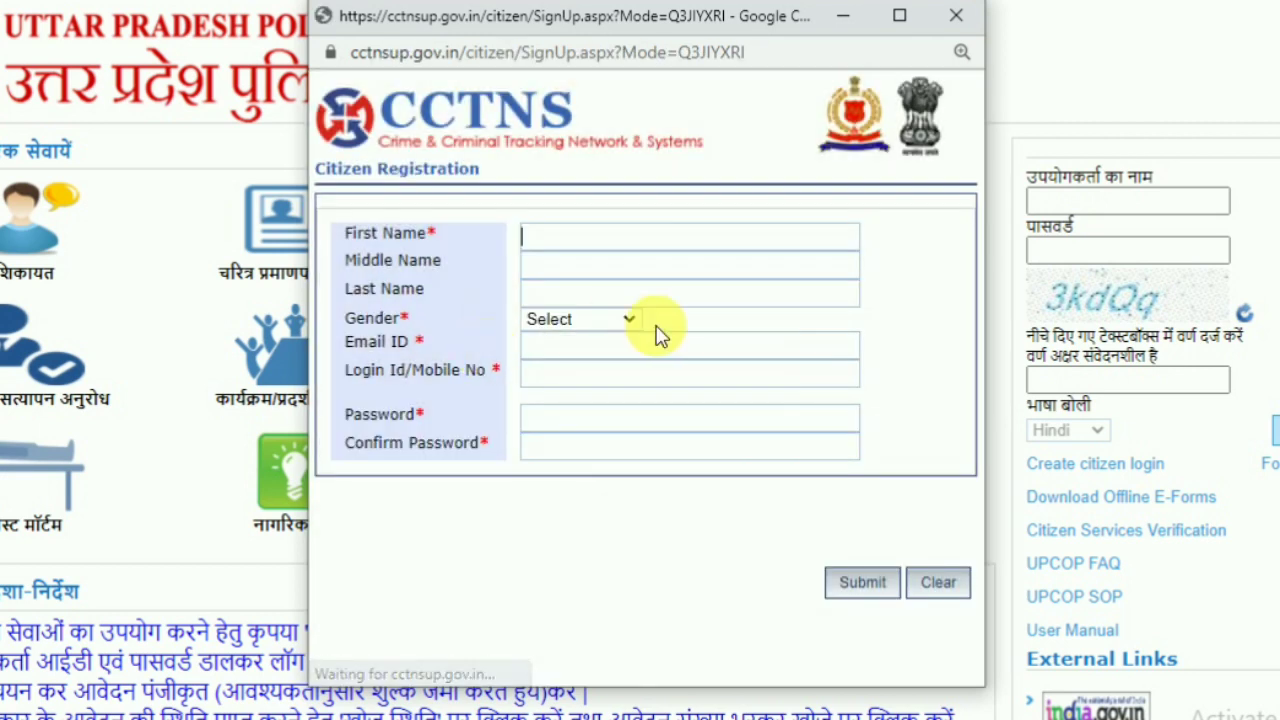
pyautogui.click(956, 15)
pyautogui.click(1062, 200)
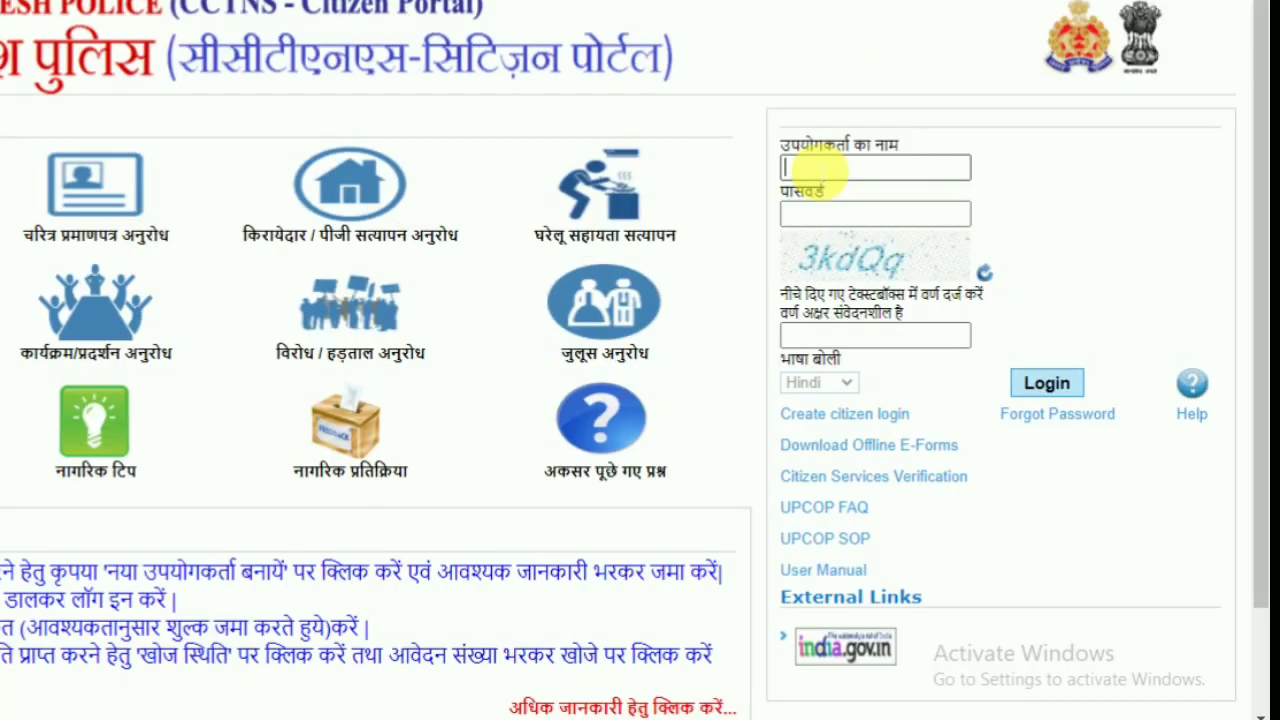
pyautogui.write('99')
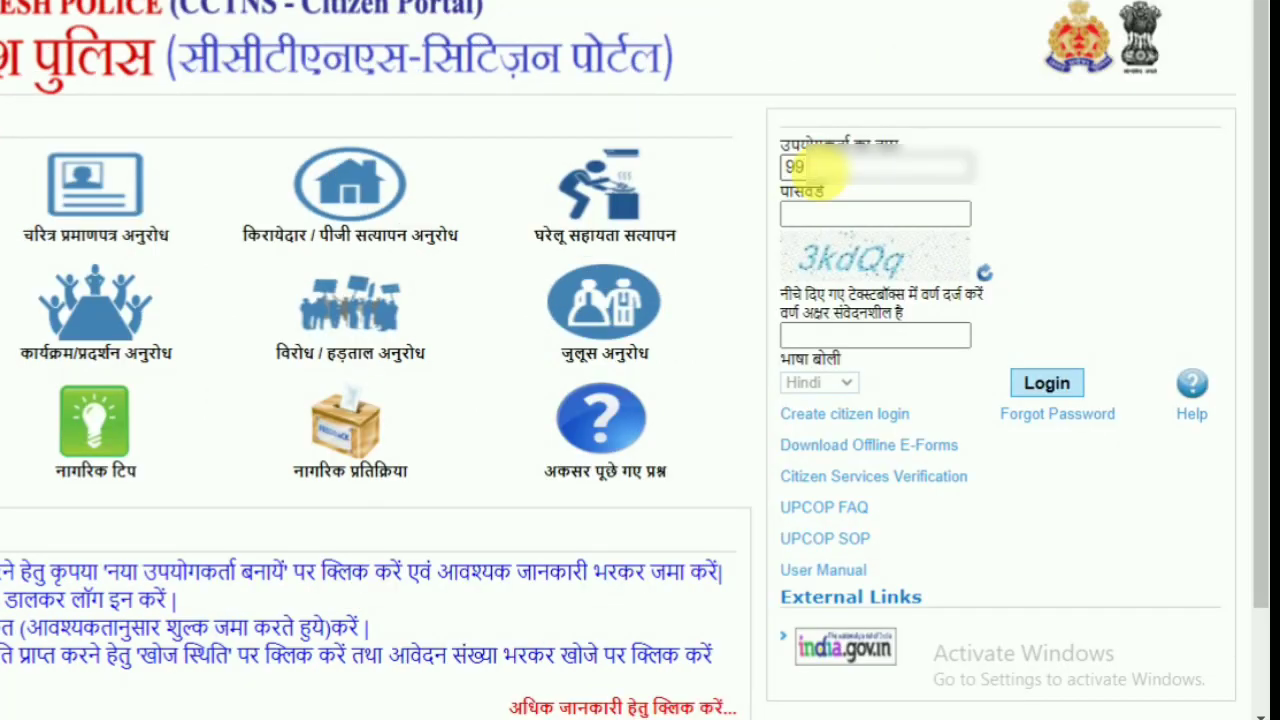
pyautogui.write('99')
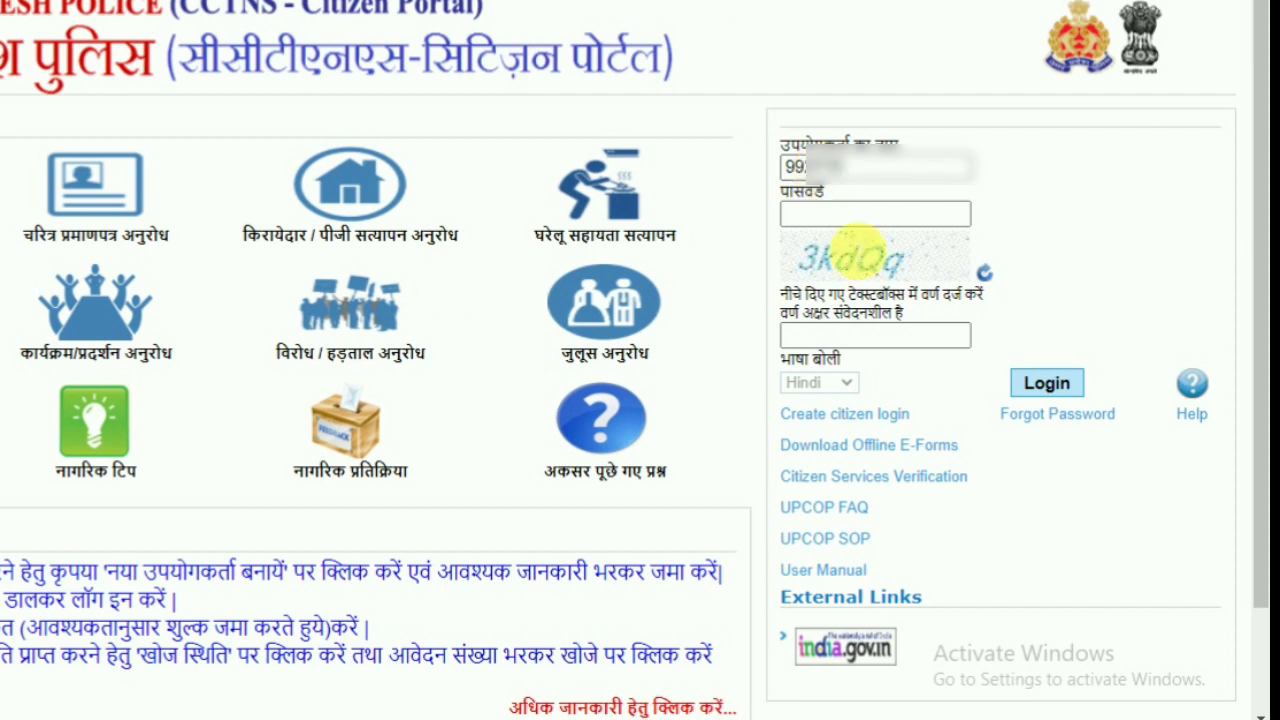
pyautogui.click(909, 221)
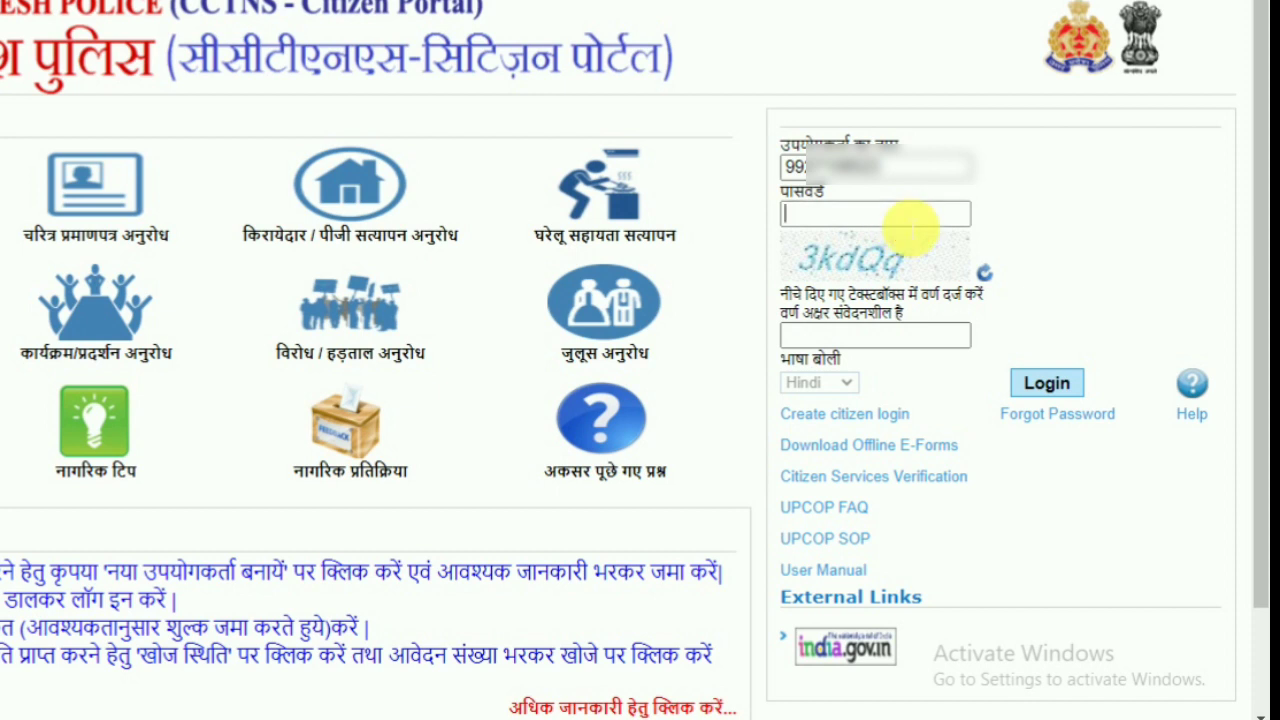
pyautogui.write('****')
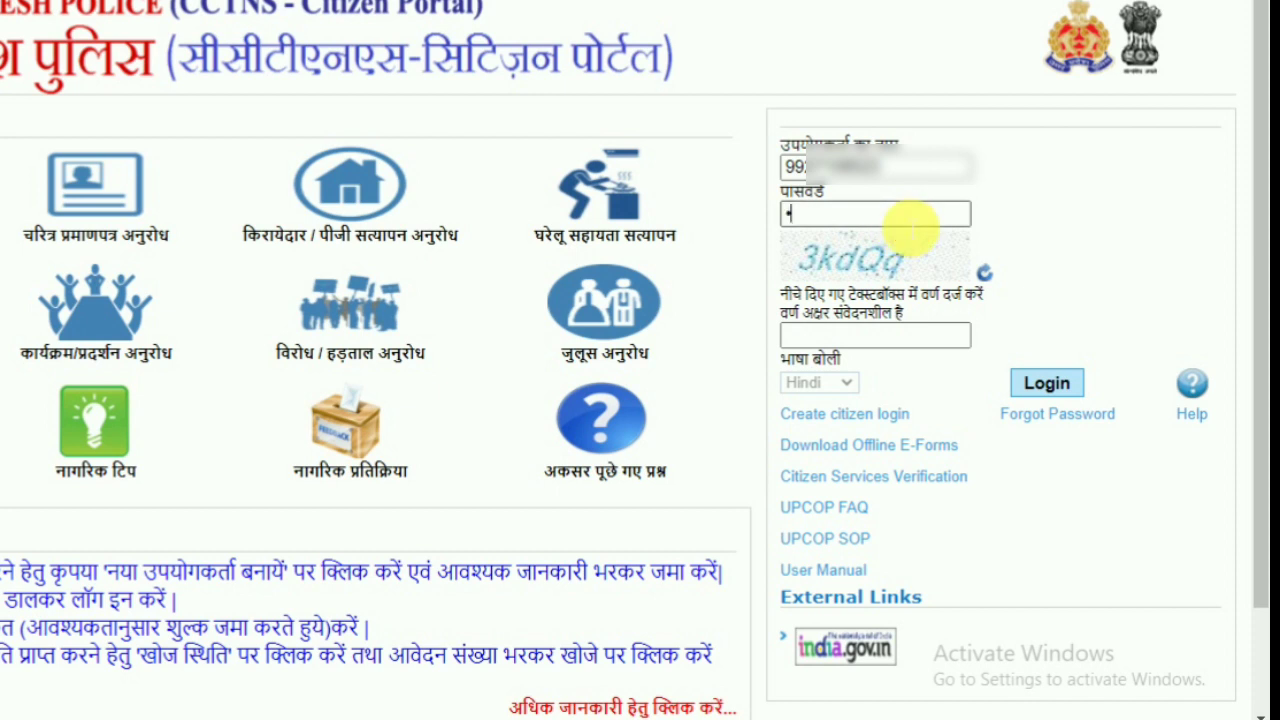
pyautogui.write('******')
pyautogui.click(885, 337)
pyautogui.write('3')
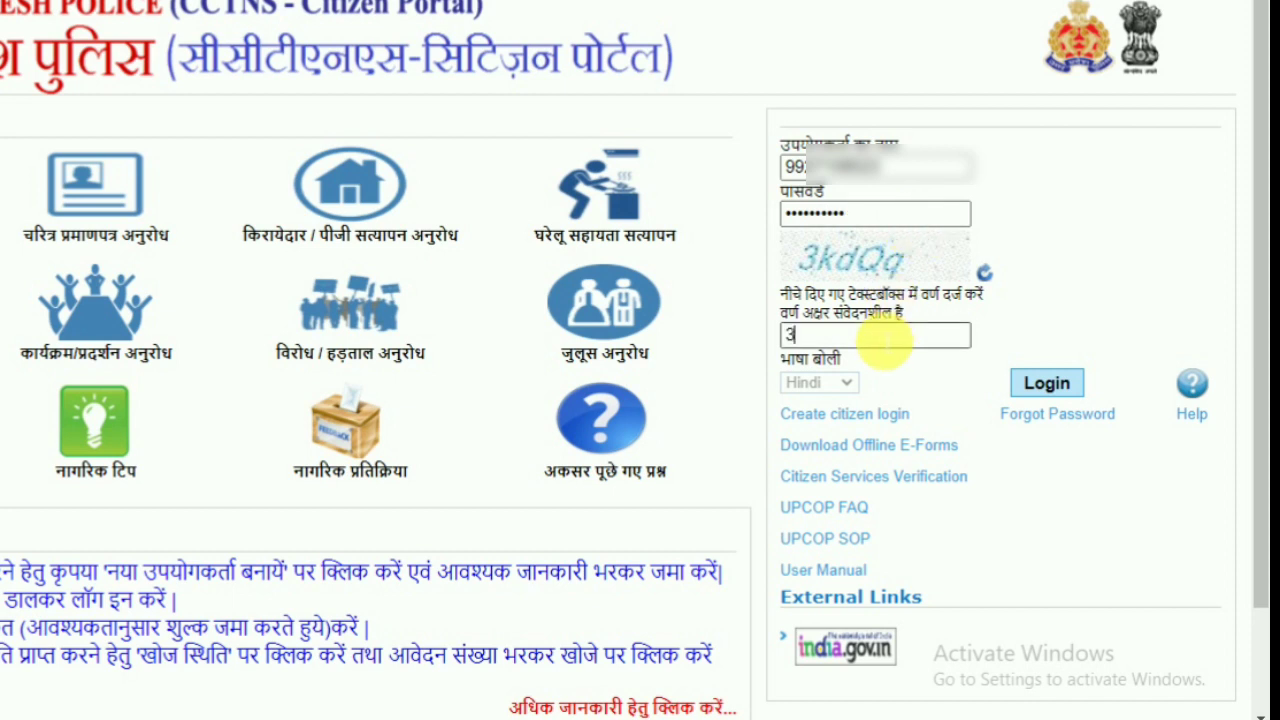
pyautogui.write('kdQ')
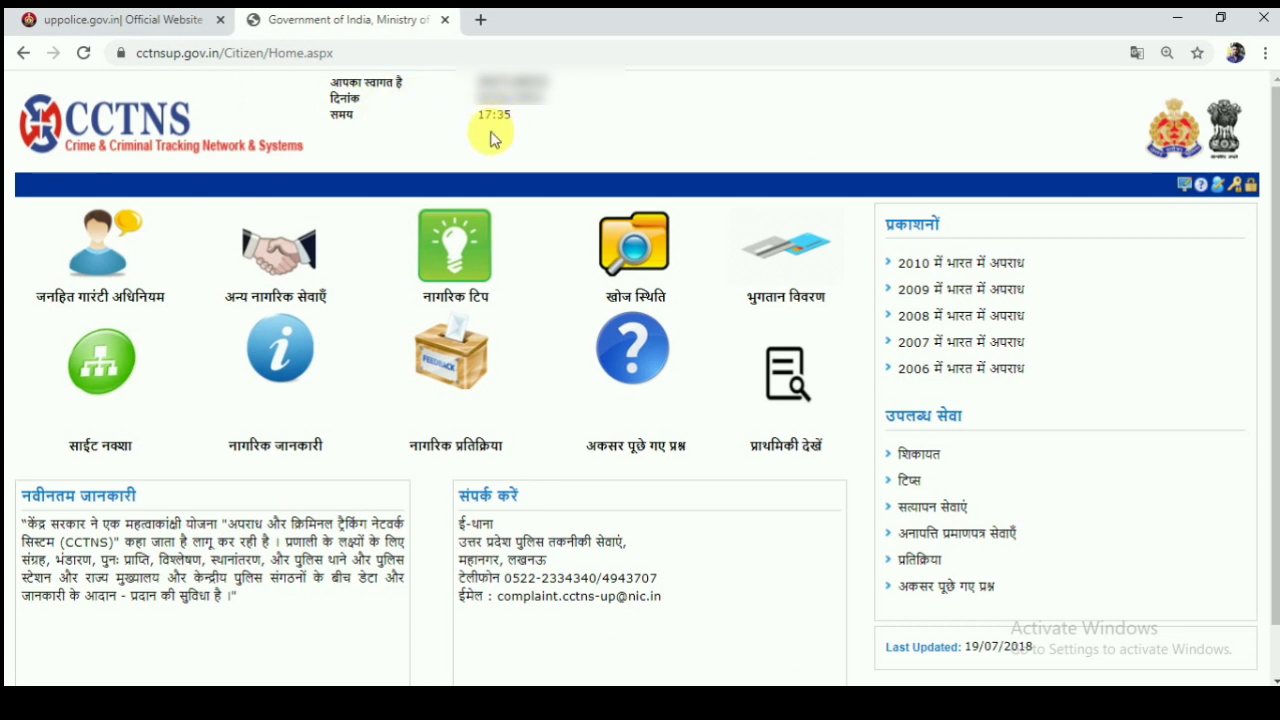
# - Open चरित्र प्रमाणपत्र अनुरोध जोड़ें from the जनहित गारंटी अधिनियम > चरित्र प्रमाणपत्र अनुरोध menu
pyautogui.moveTo(285, 268)
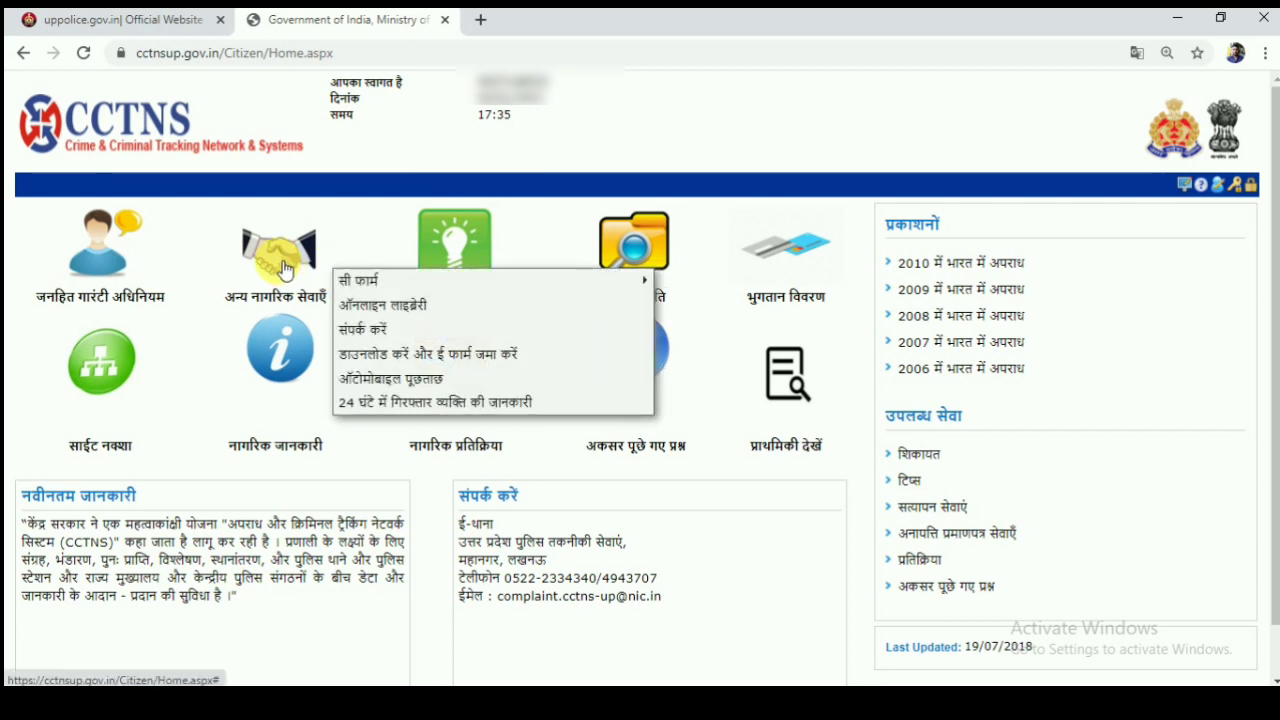
pyautogui.moveTo(118, 280)
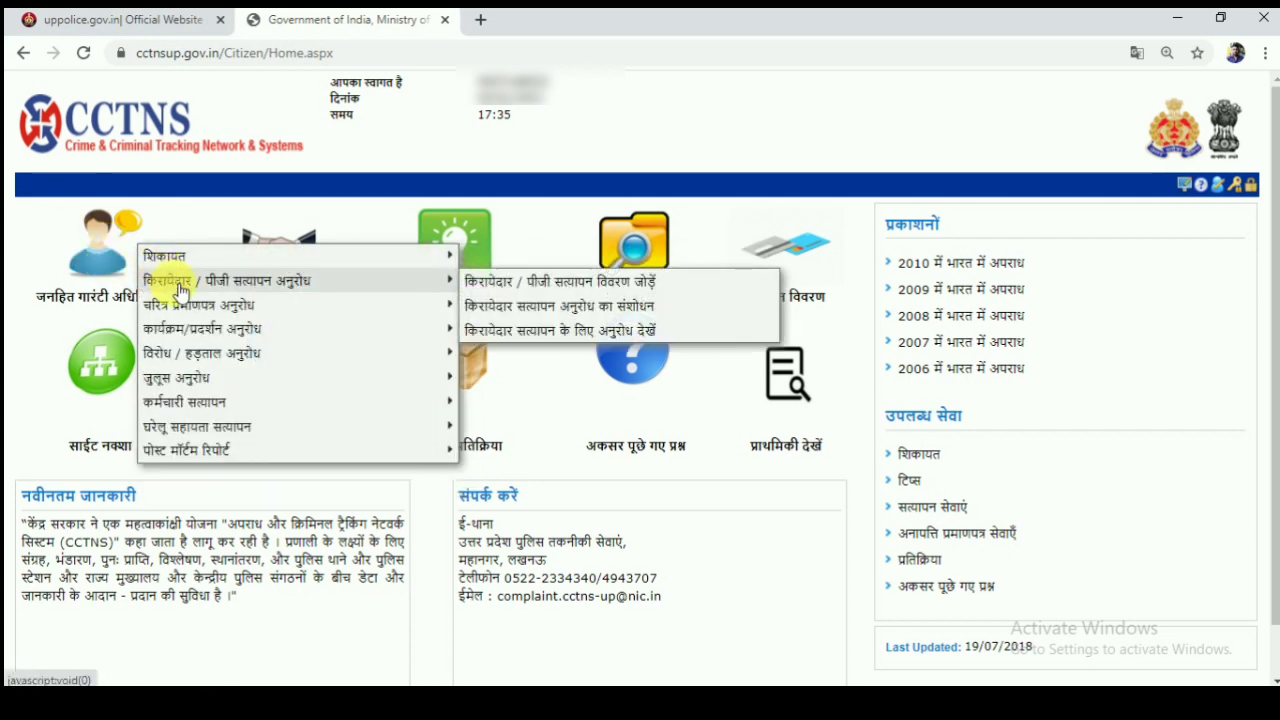
pyautogui.moveTo(190, 315)
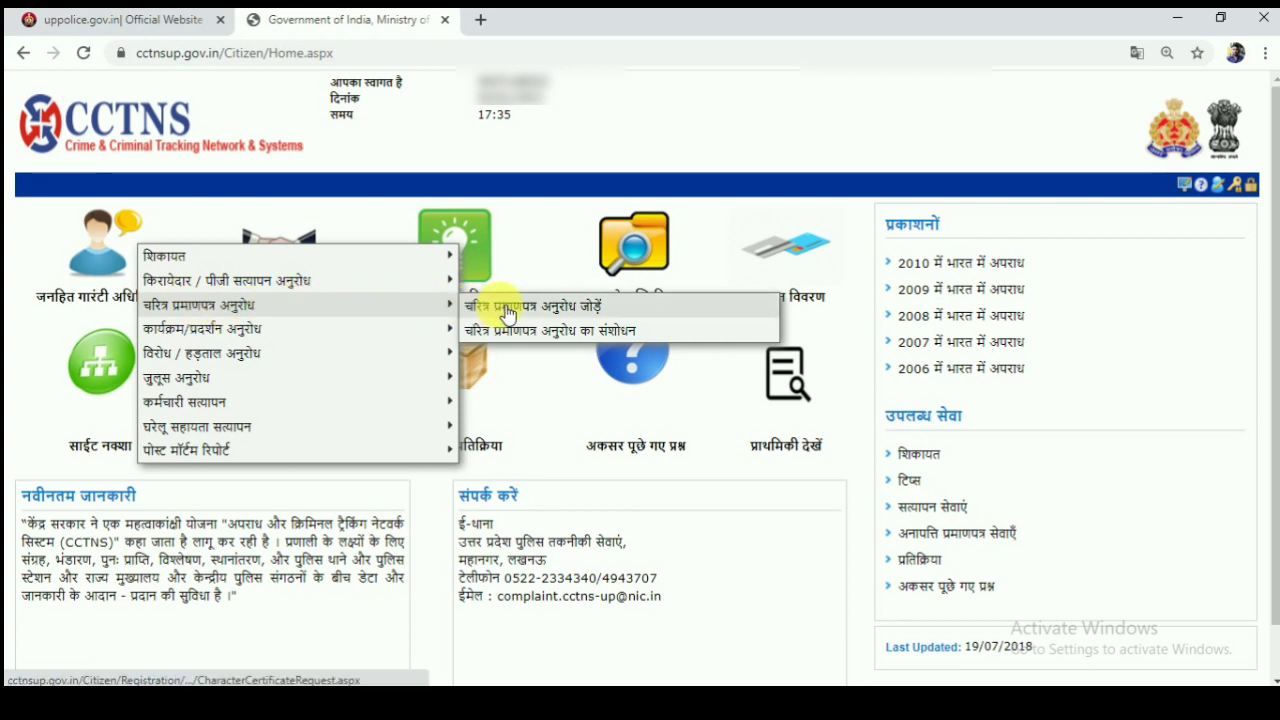
pyautogui.click(500, 313)
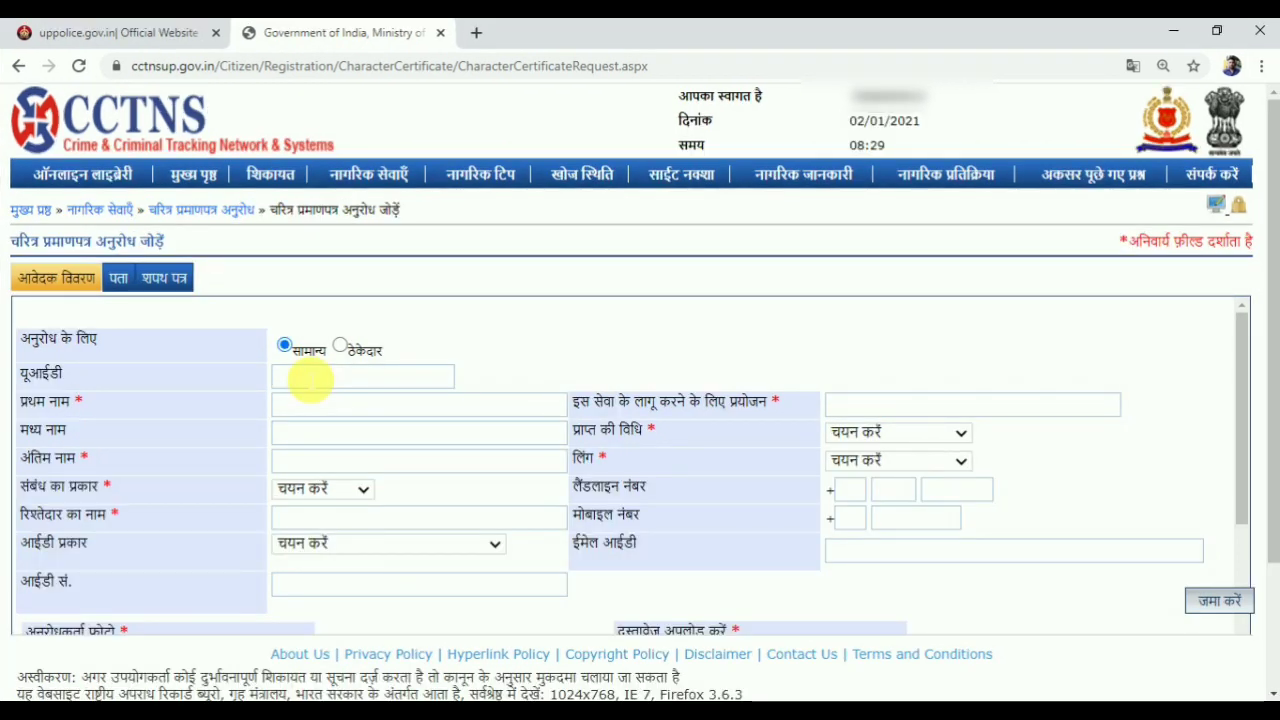
# - Enter the applicant's UID, relation पति with the husband's name, ID type आधार and the ID number
pyautogui.click(309, 378)
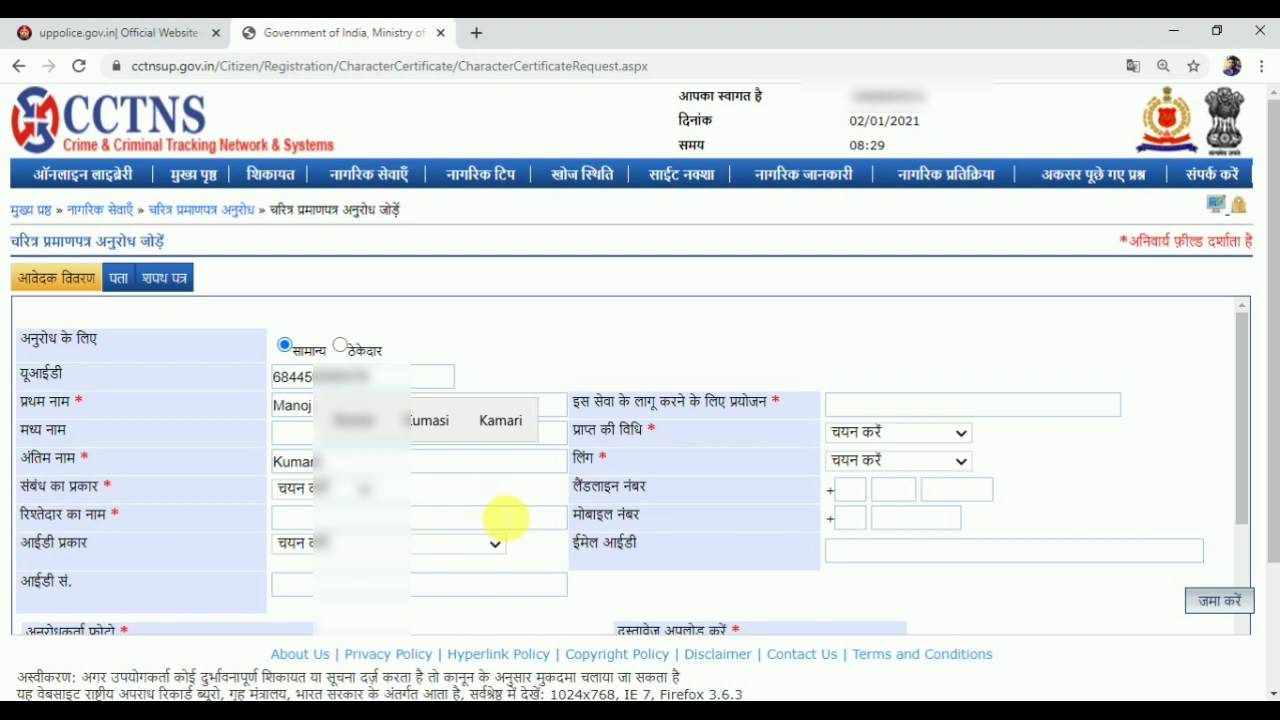
pyautogui.click(343, 487)
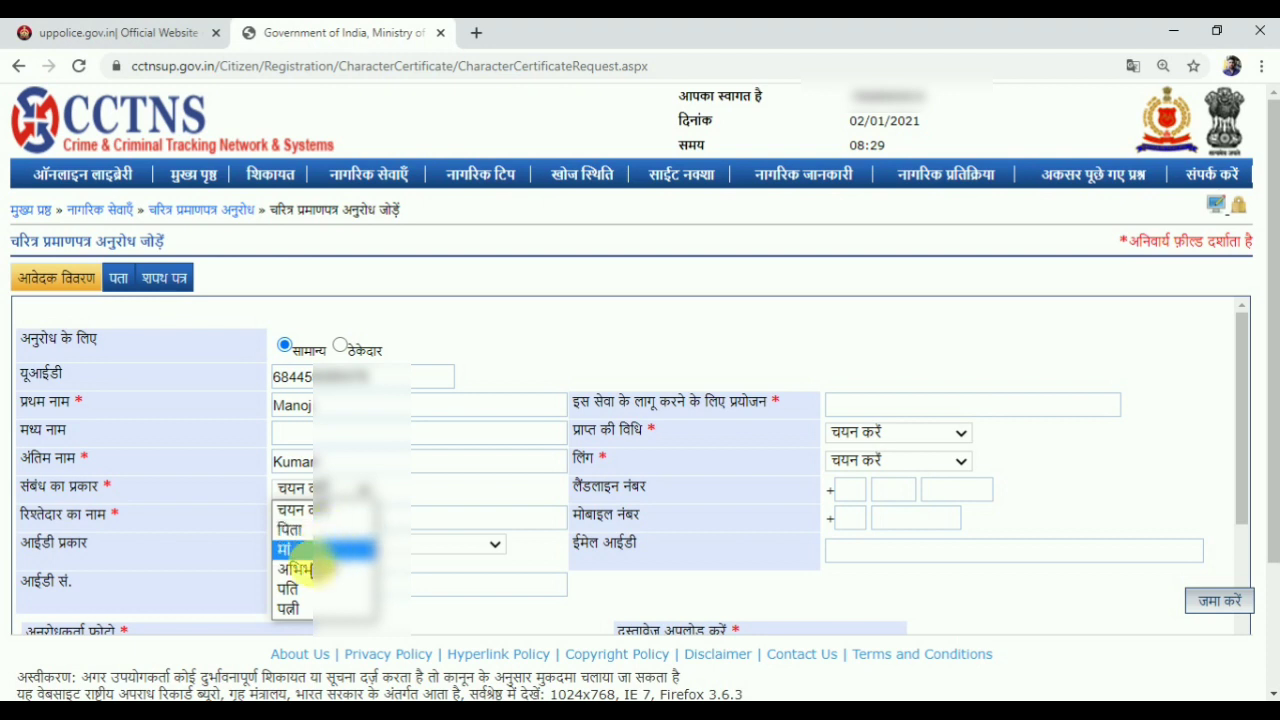
pyautogui.click(312, 590)
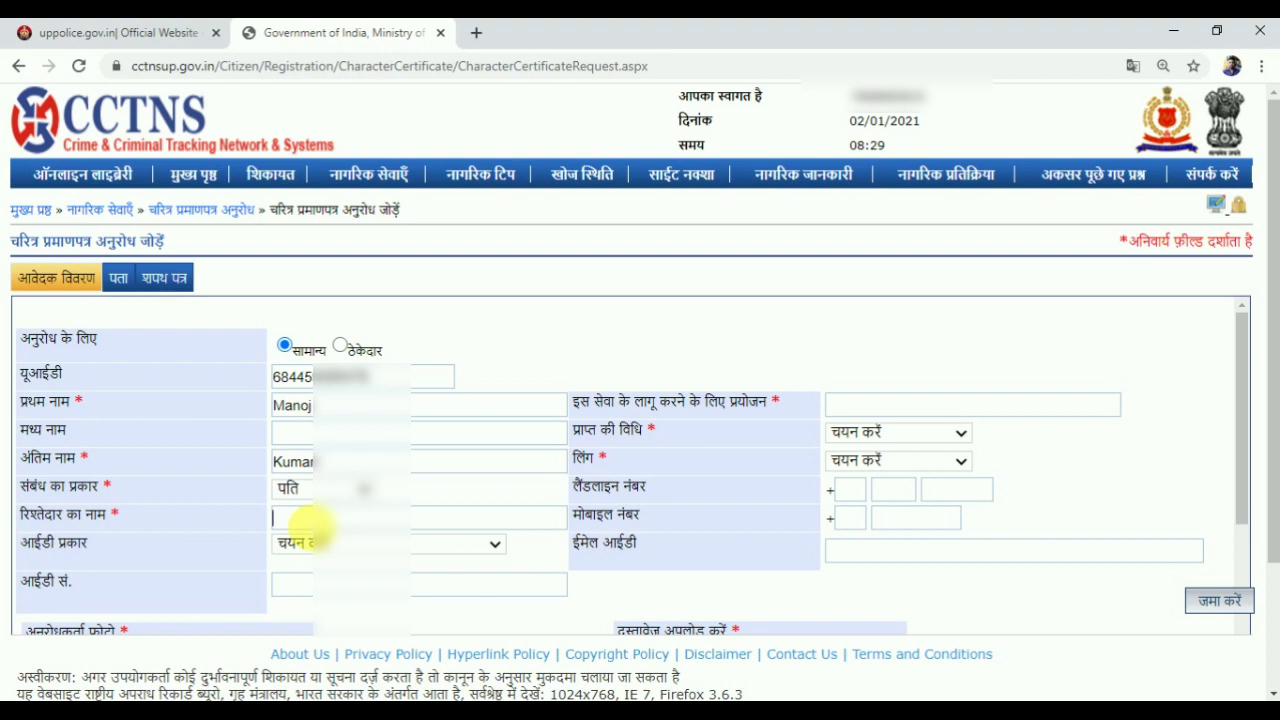
pyautogui.write('Manpa')
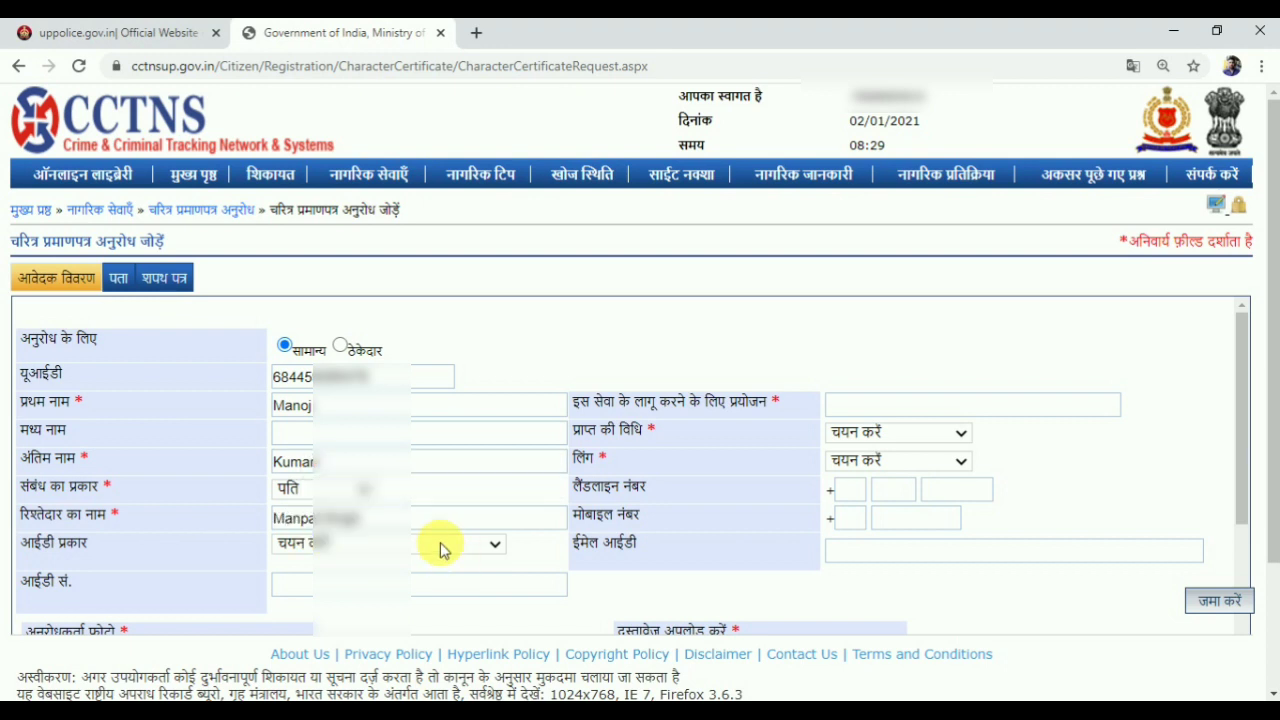
pyautogui.click(437, 543)
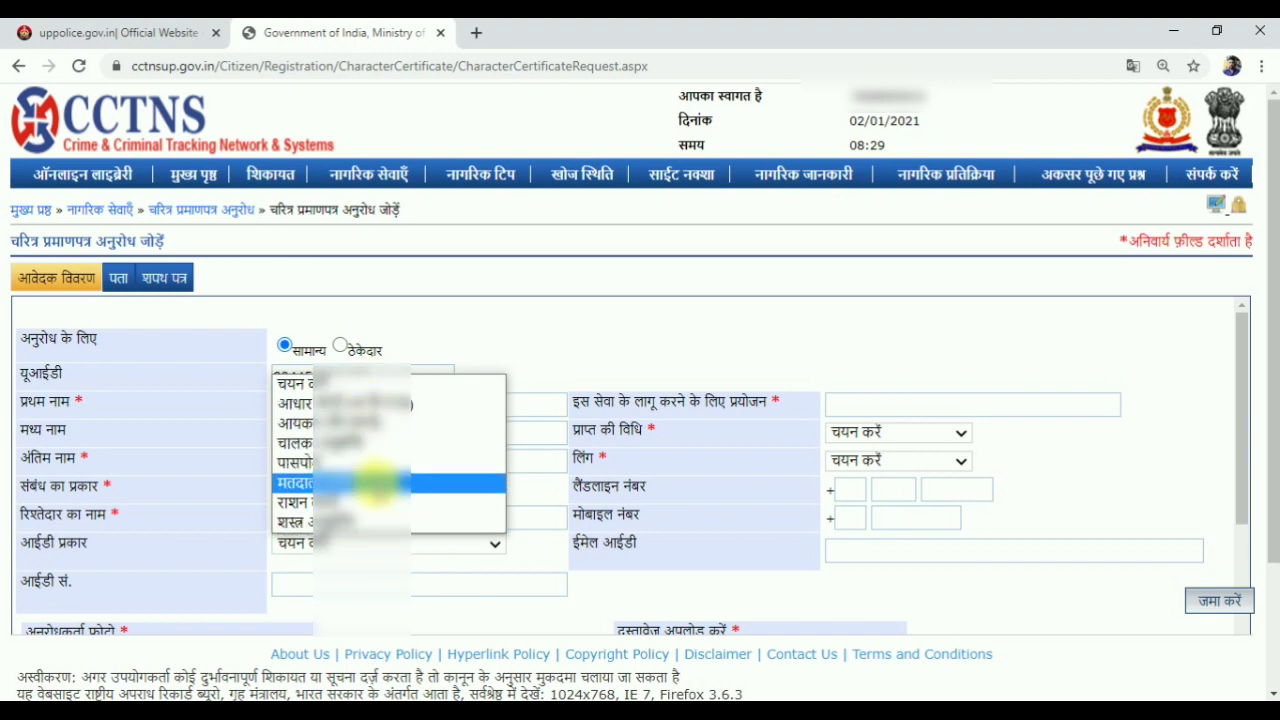
pyautogui.click(363, 403)
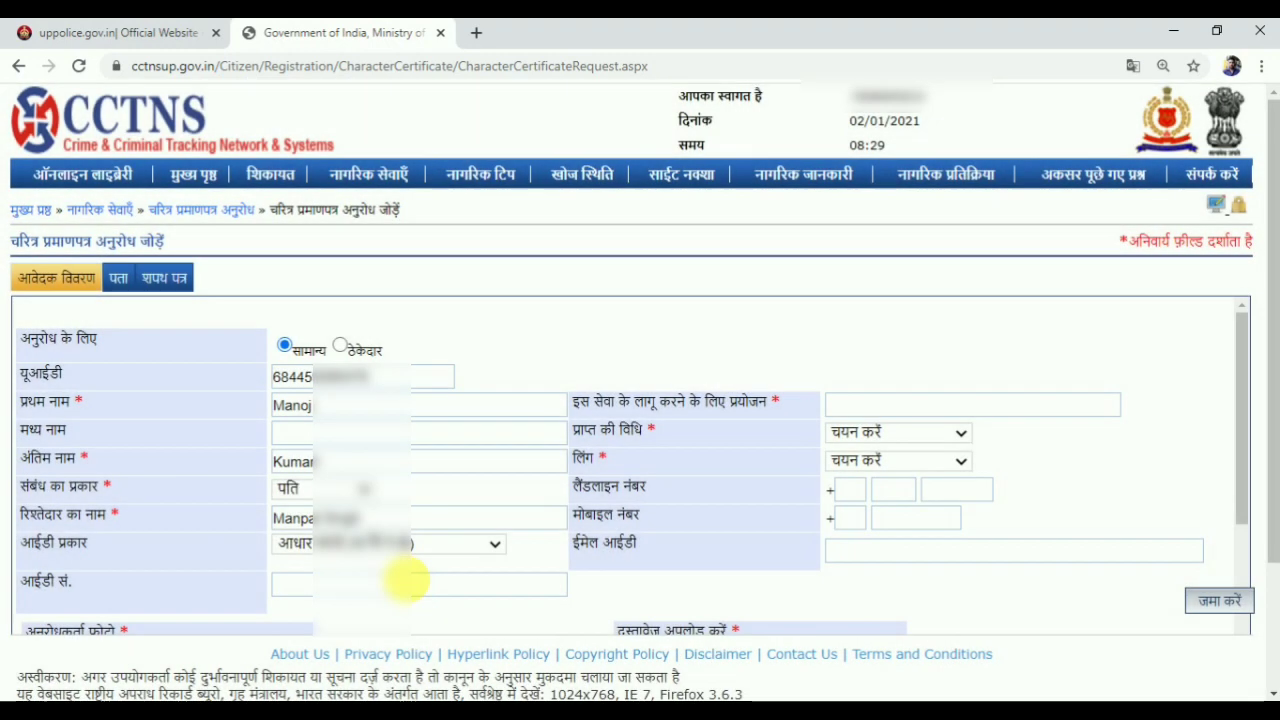
pyautogui.click(412, 585)
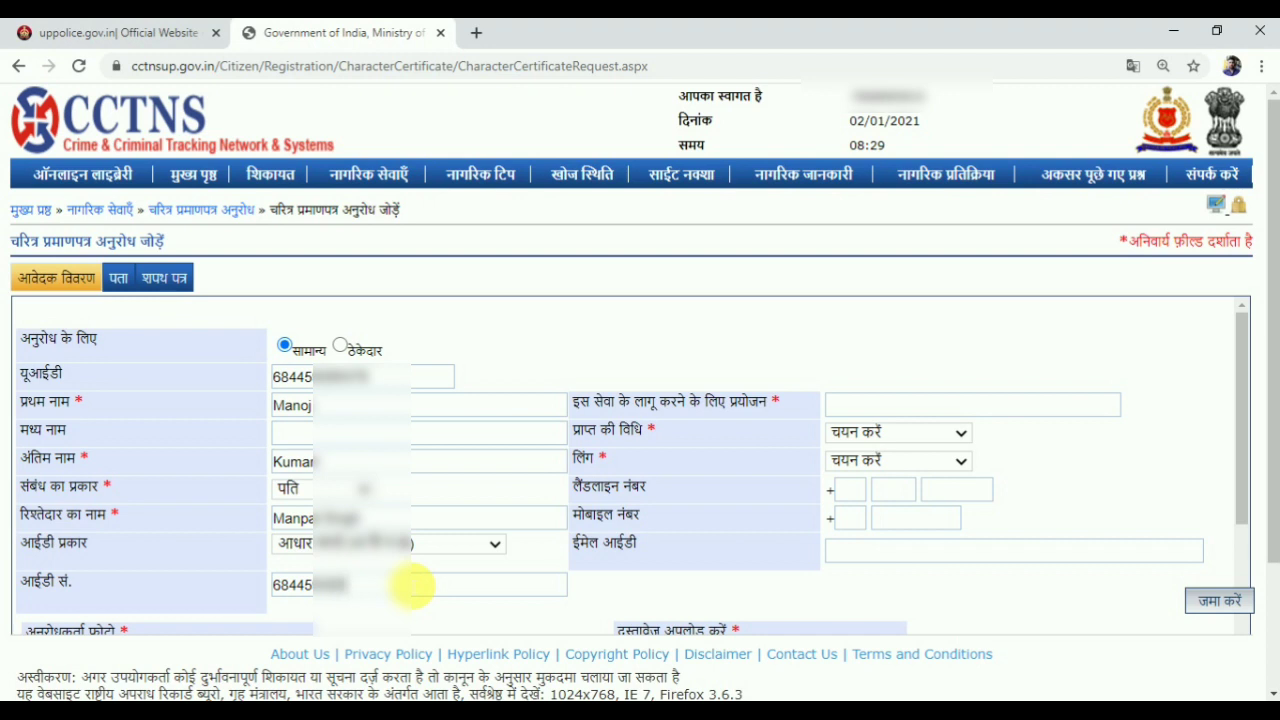
# - Set purpose आवश्यक कार्य, delivery method वायरलेस and gender महिला, and begin the mobile prefix
pyautogui.click(906, 410)
pyautogui.write('आवश्यक कार्य')
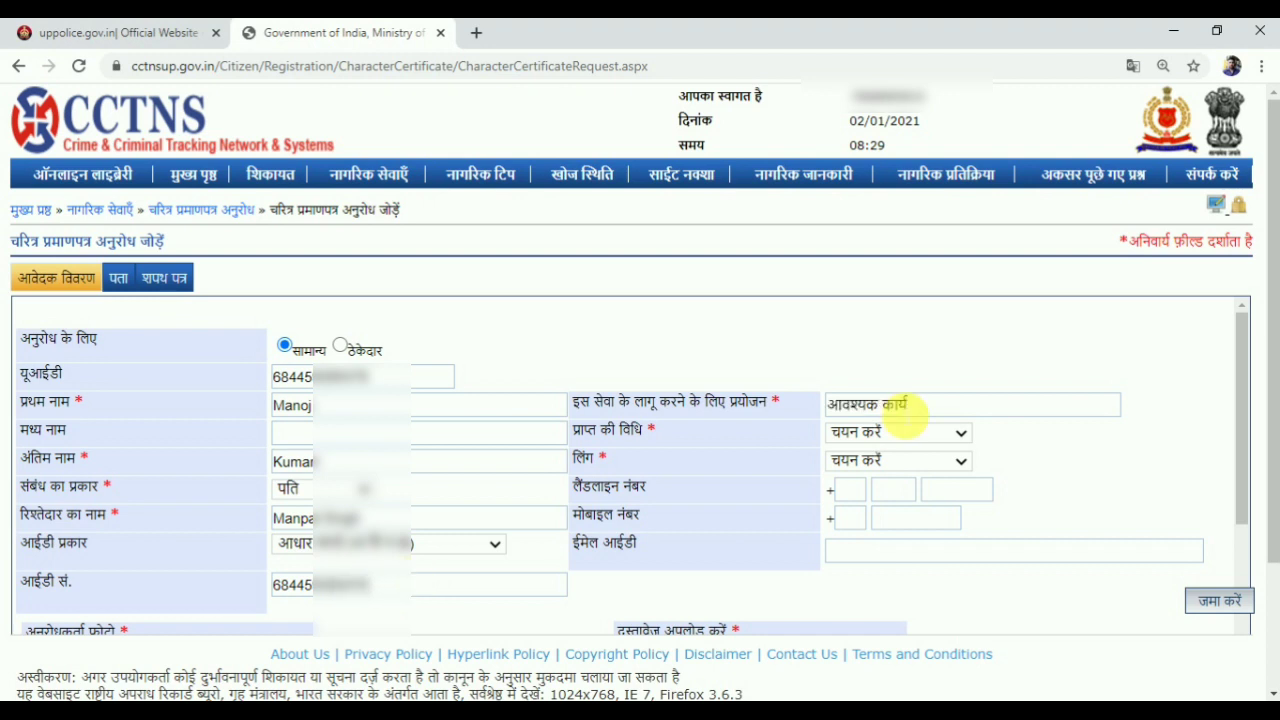
pyautogui.click(889, 434)
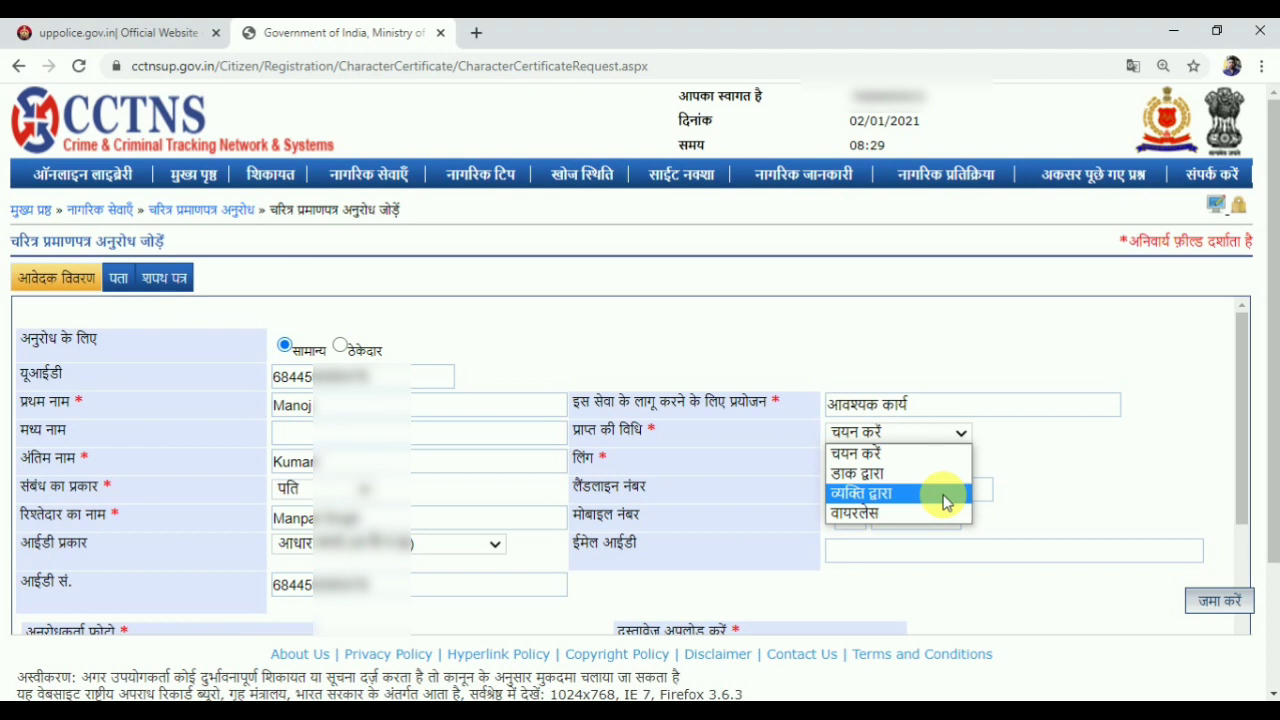
pyautogui.click(880, 515)
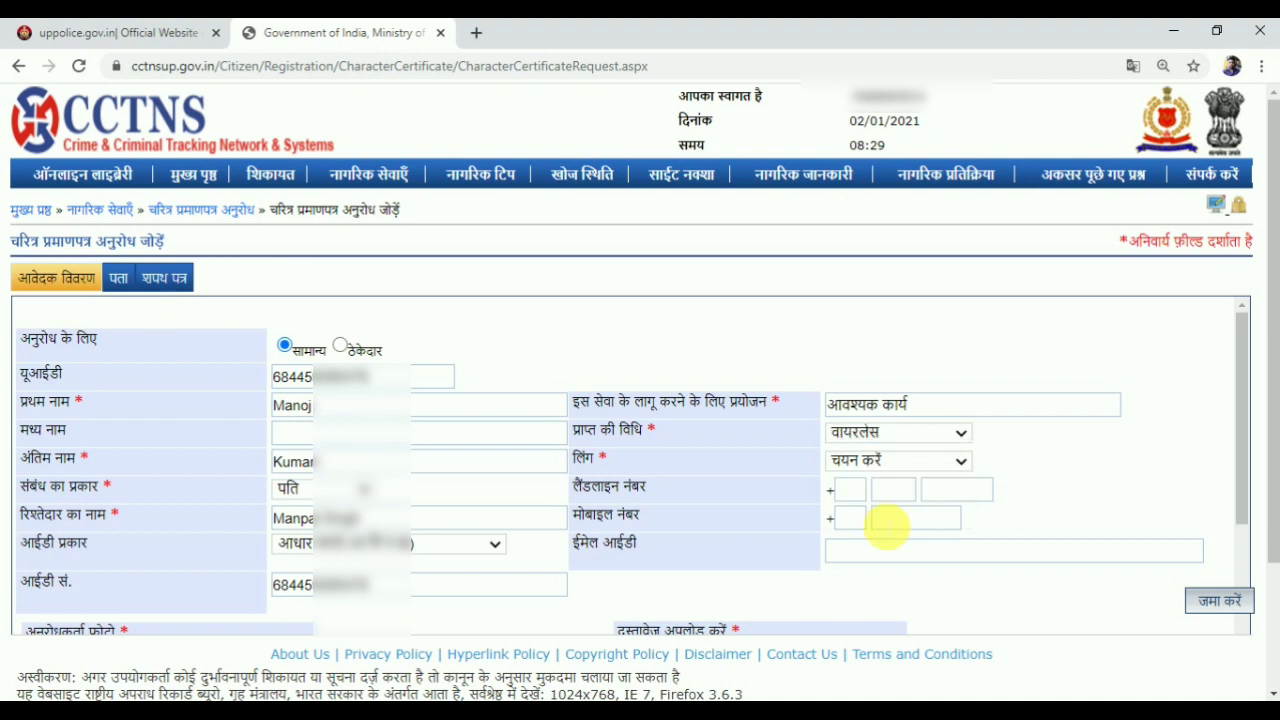
pyautogui.click(850, 461)
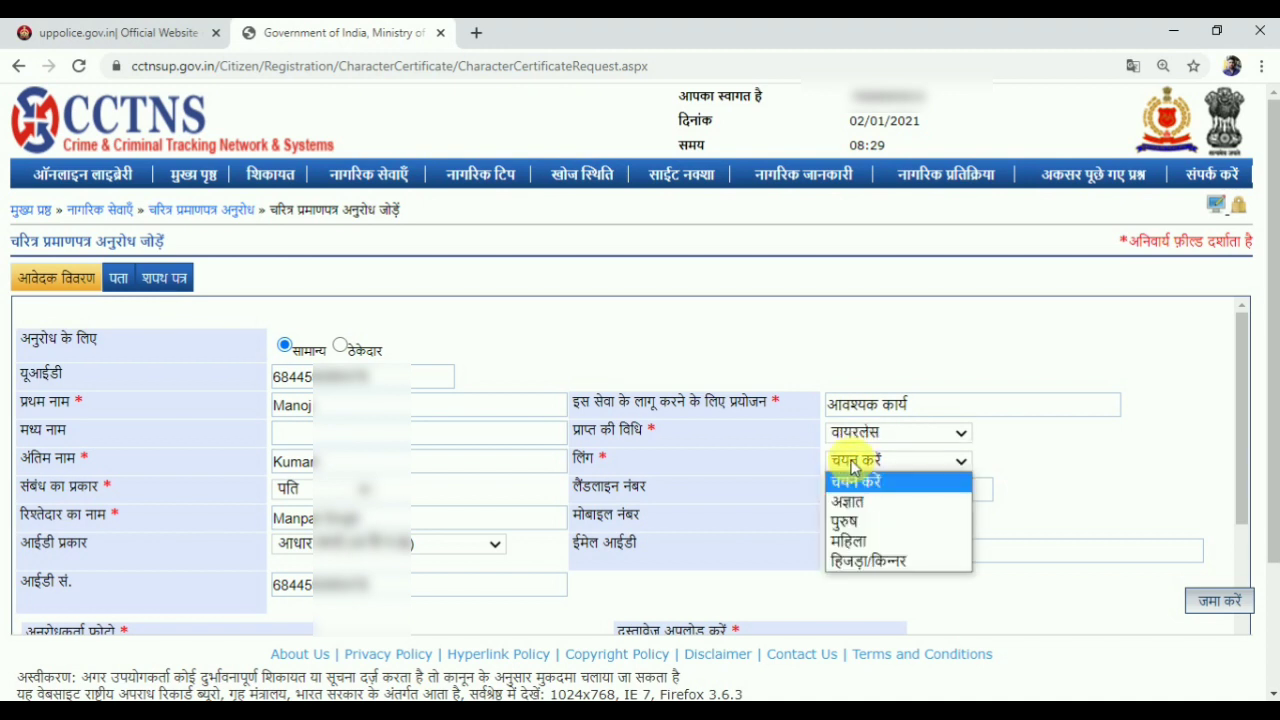
pyautogui.click(855, 541)
pyautogui.click(858, 490)
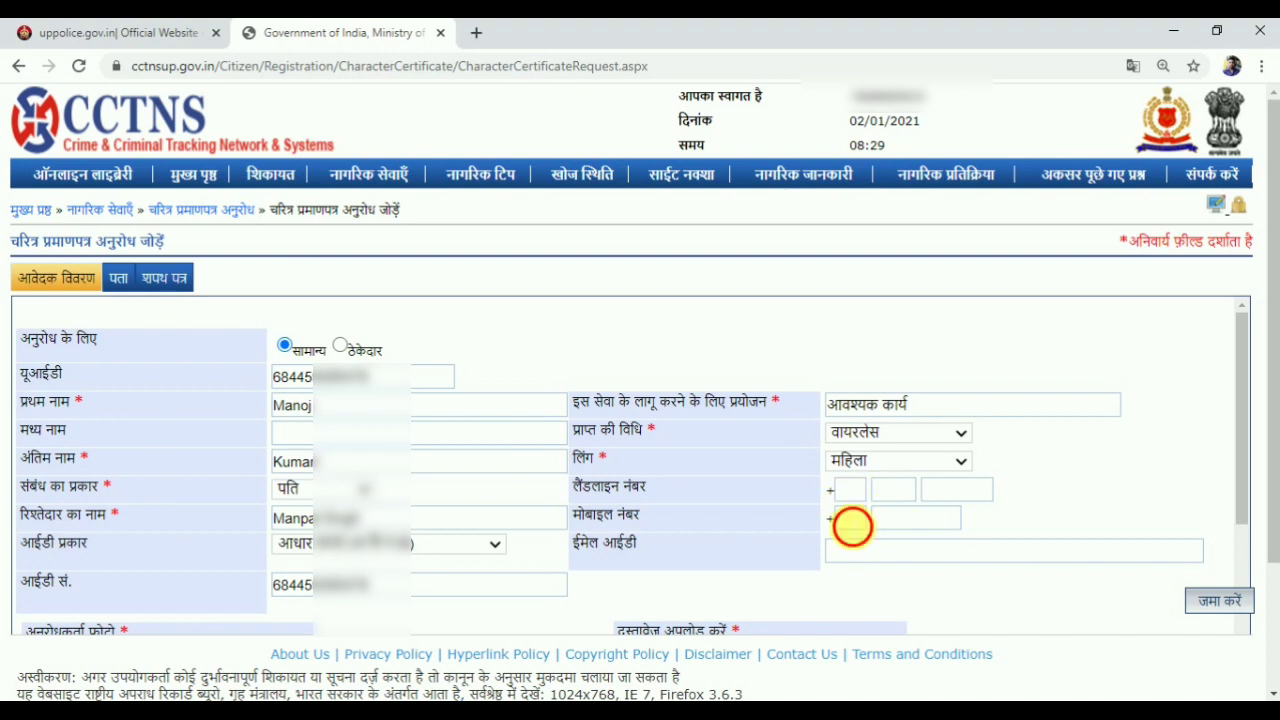
pyautogui.click(850, 524)
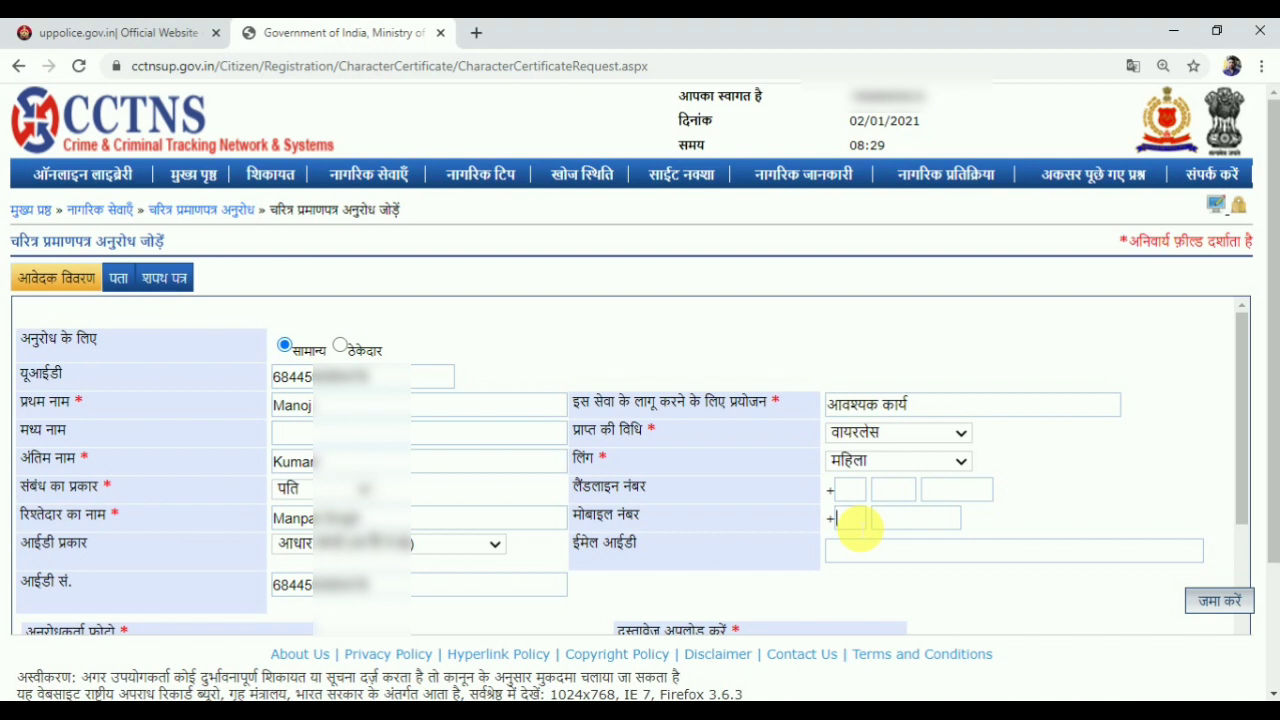
pyautogui.write('76')
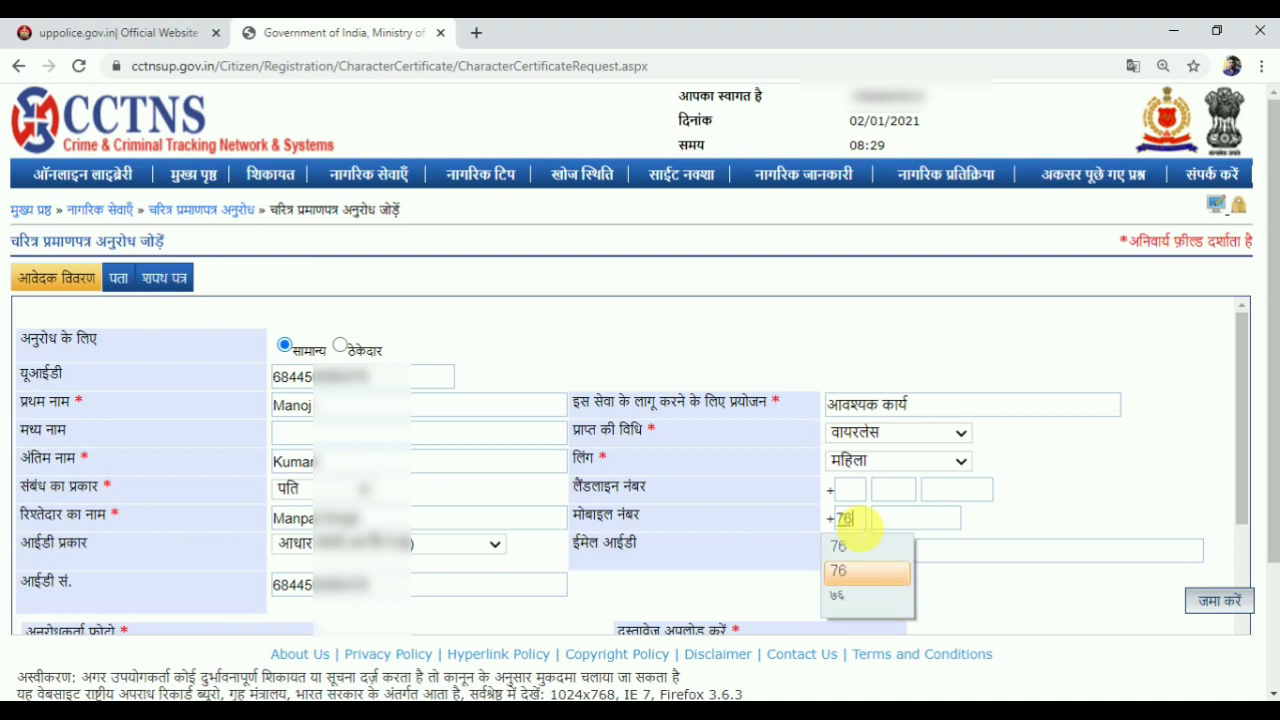
pyautogui.press('BackSpace')
pyautogui.press('BackSpace')
# - Enter mobile prefix 91, then open img20201221_08290754 from New folder in Photoshop
pyautogui.write('91')
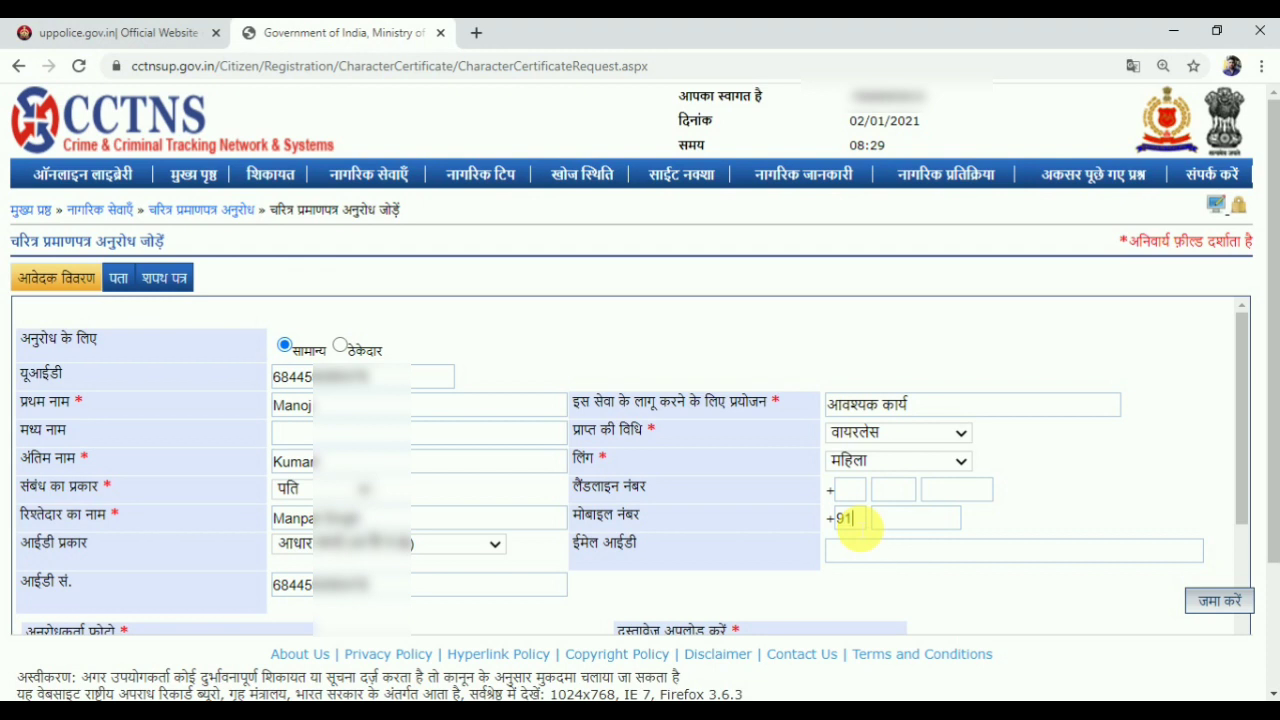
pyautogui.click(912, 524)
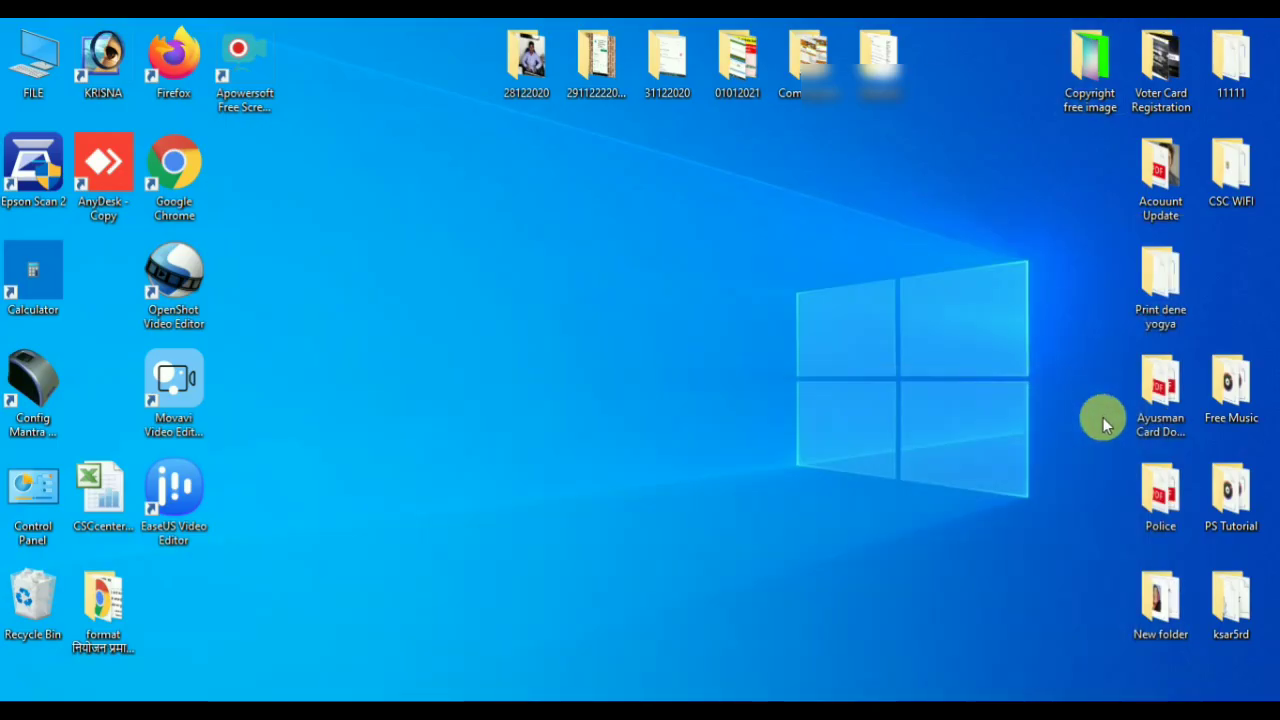
pyautogui.click(1148, 591)
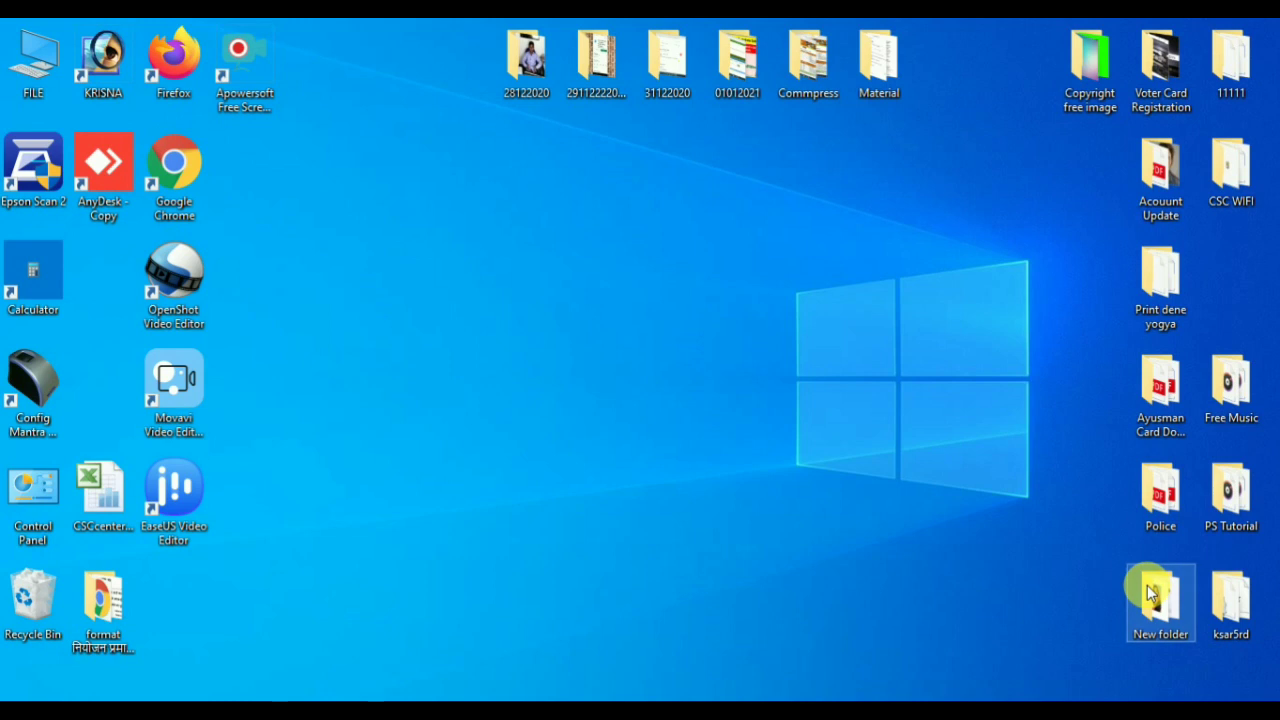
pyautogui.doubleClick(1148, 591)
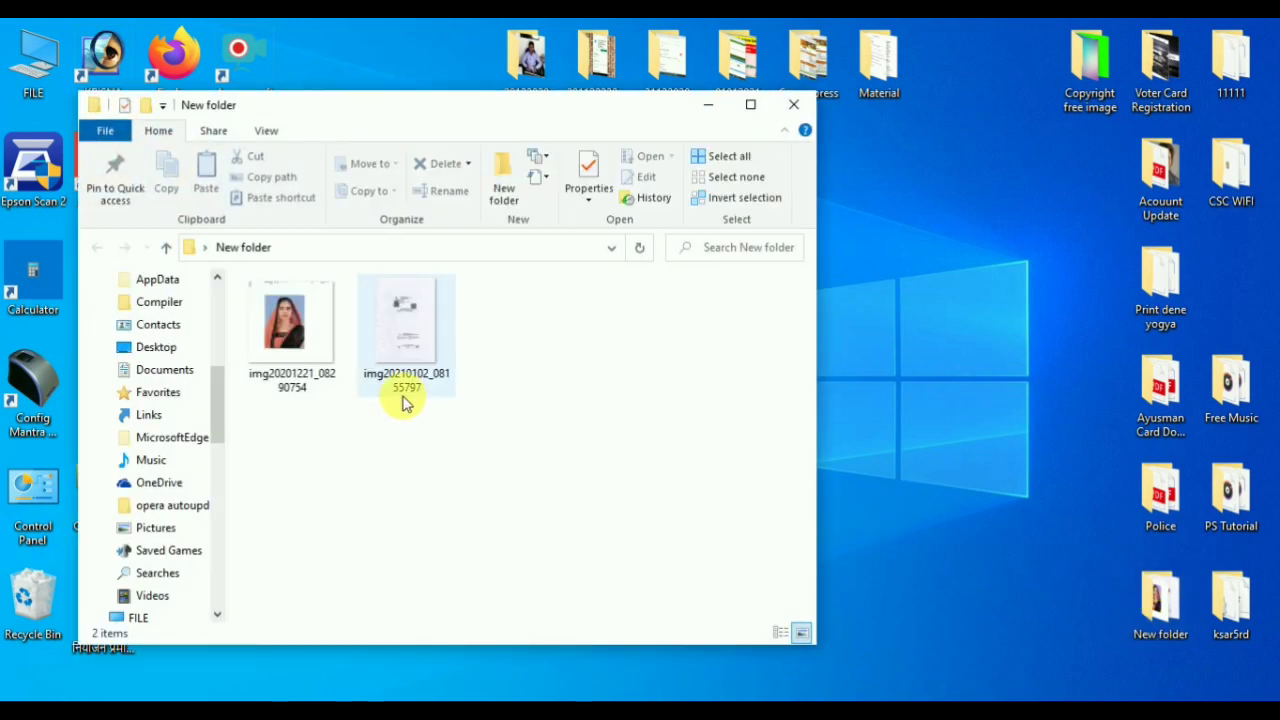
pyautogui.moveTo(300, 332); pyautogui.dragTo(106, 56)
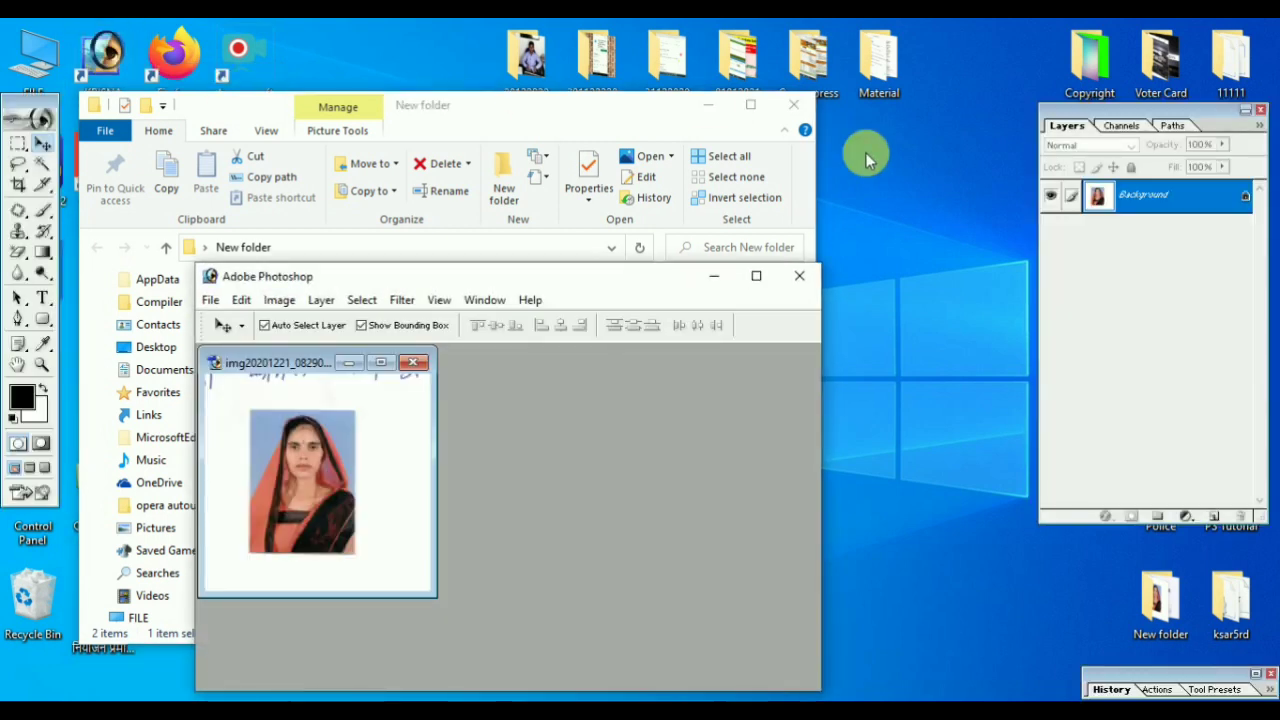
pyautogui.click(759, 284)
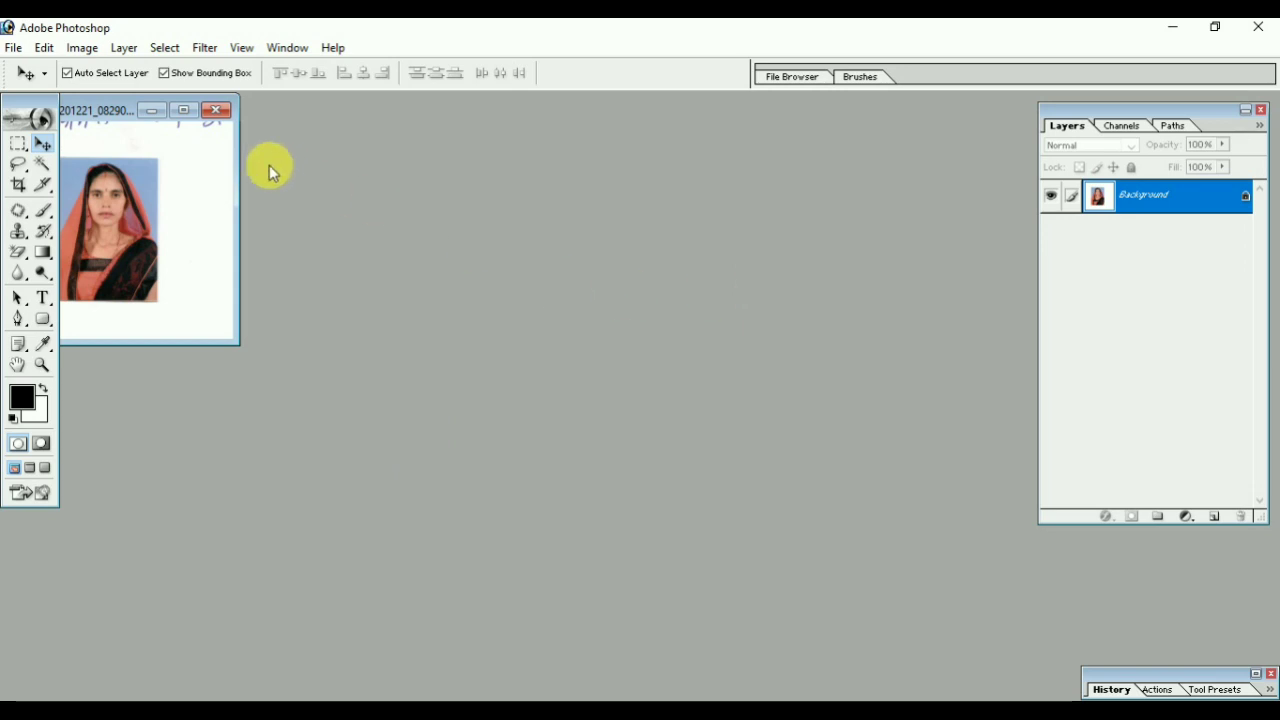
# - Zoom in on the photo and set the Crop tool to 1.2 in × 1.5 in at 300 pixels/inch
pyautogui.click(182, 112)
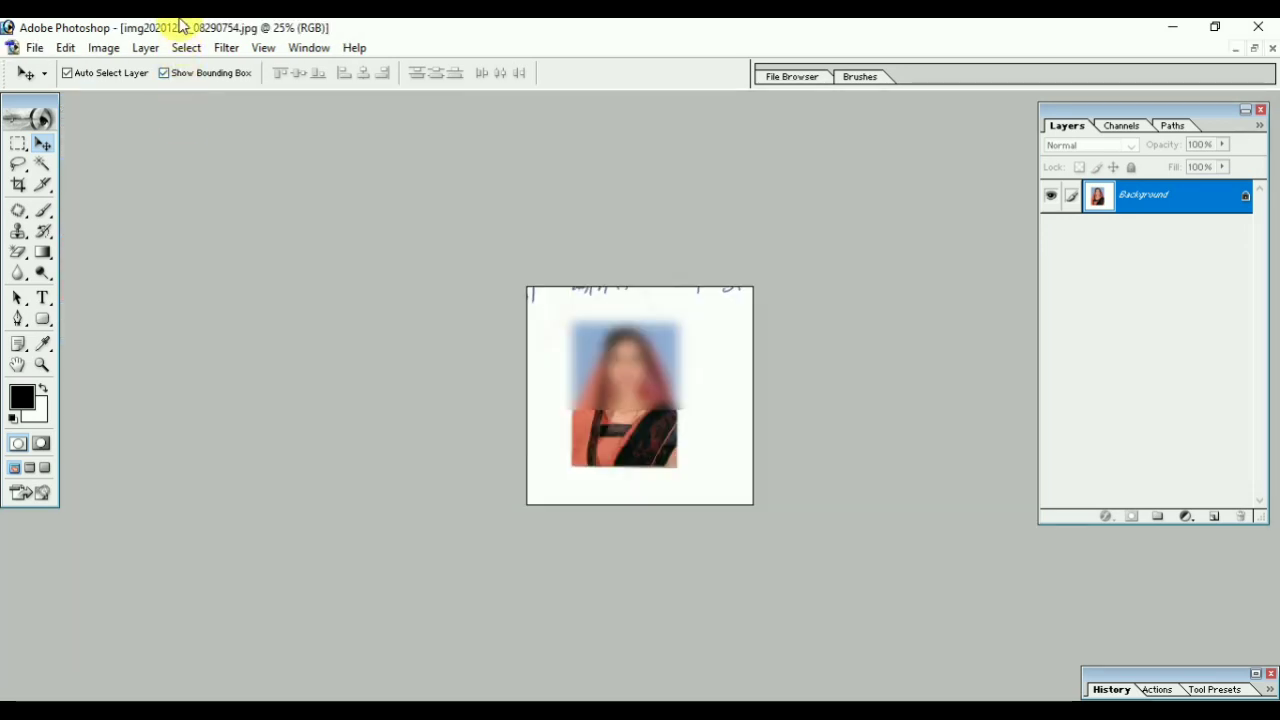
pyautogui.hotkey('ctrl', '+')
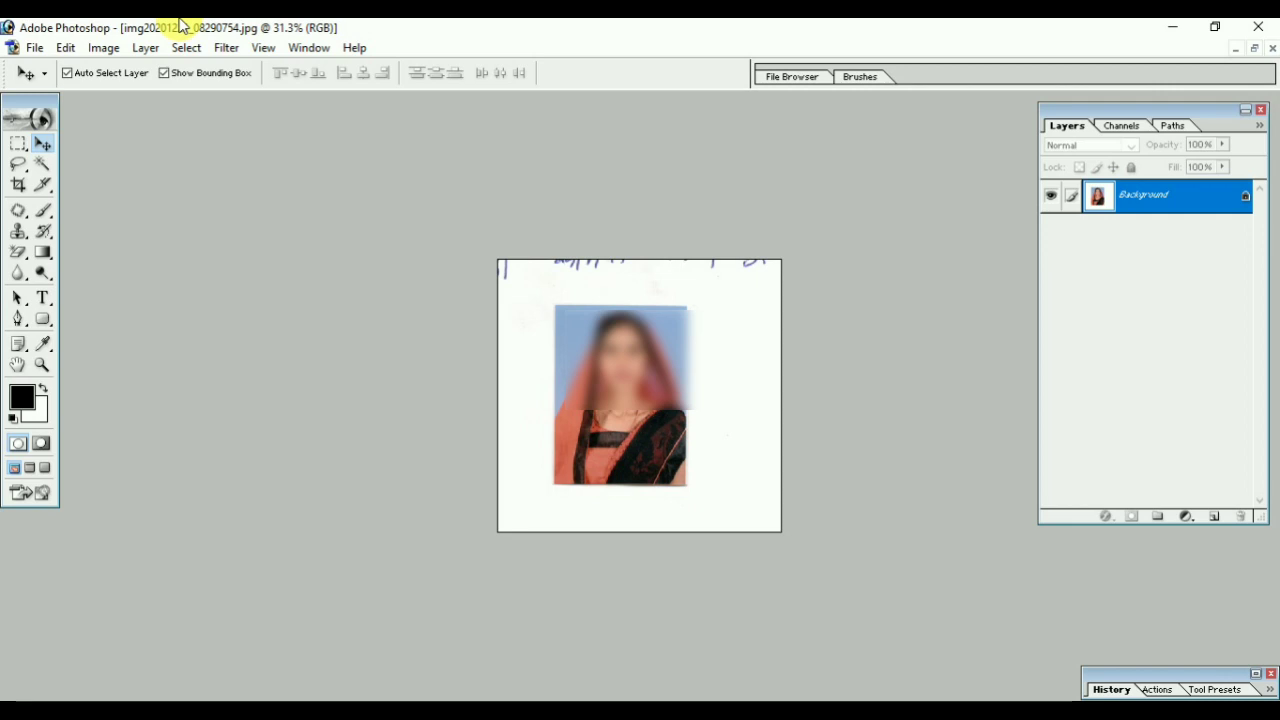
pyautogui.click(18, 186)
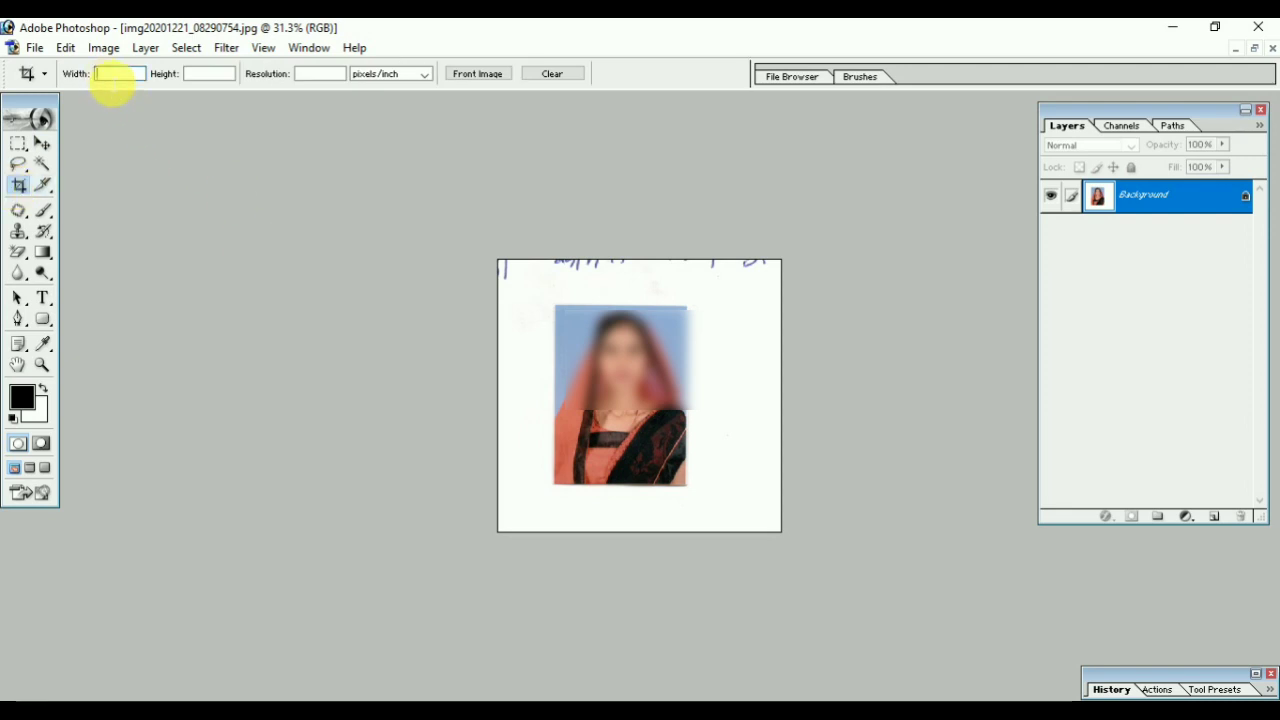
pyautogui.click(114, 74)
pyautogui.write('1.2 in')
pyautogui.click(193, 74)
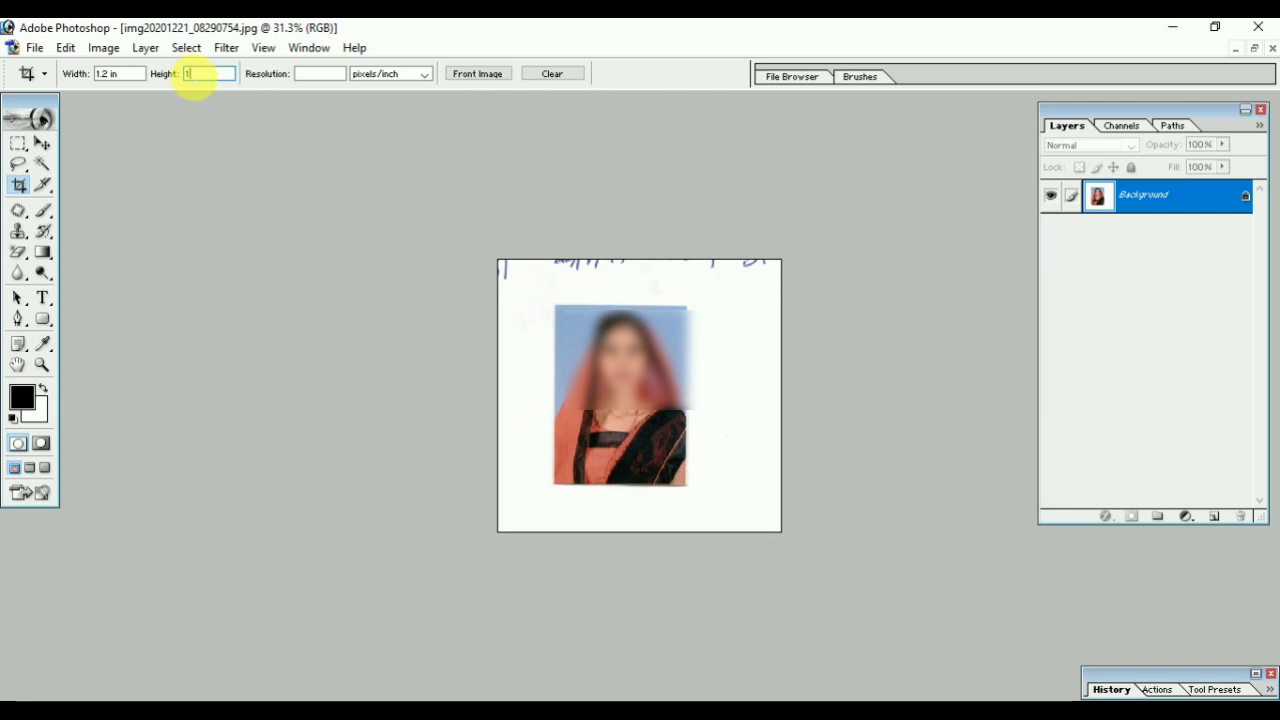
pyautogui.write('1.5')
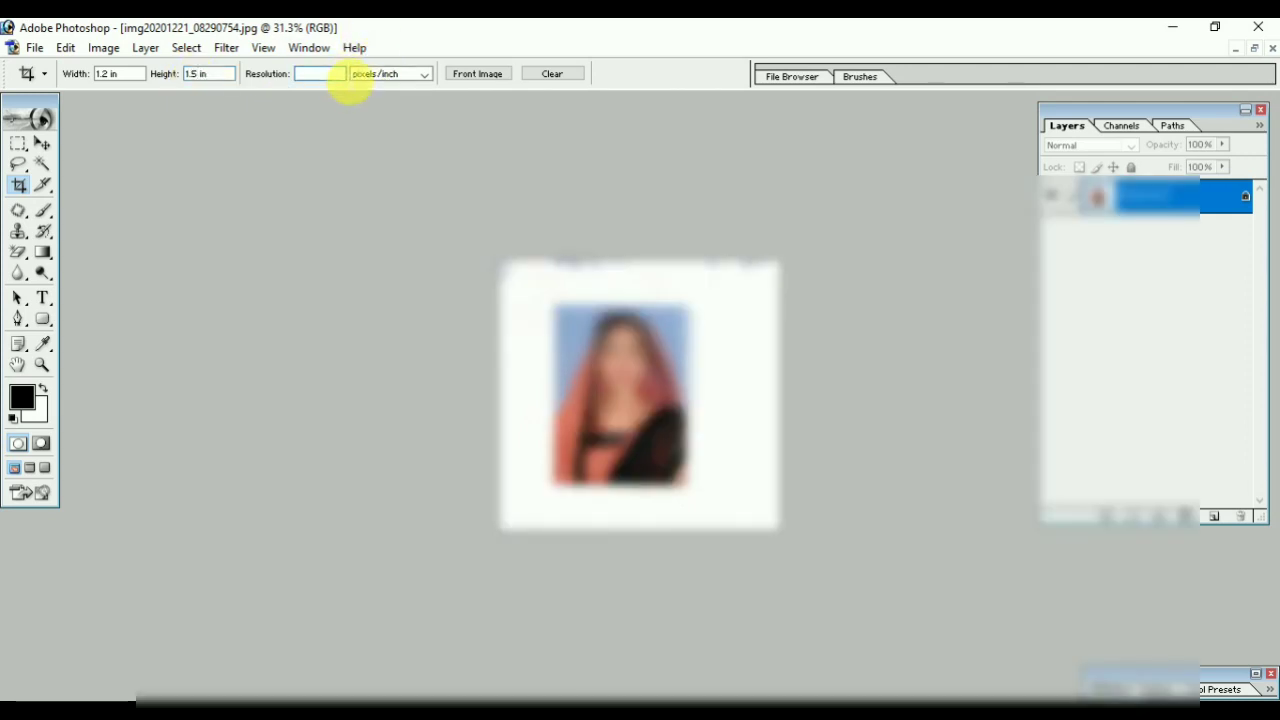
pyautogui.write('300')
pyautogui.press('super+plus')
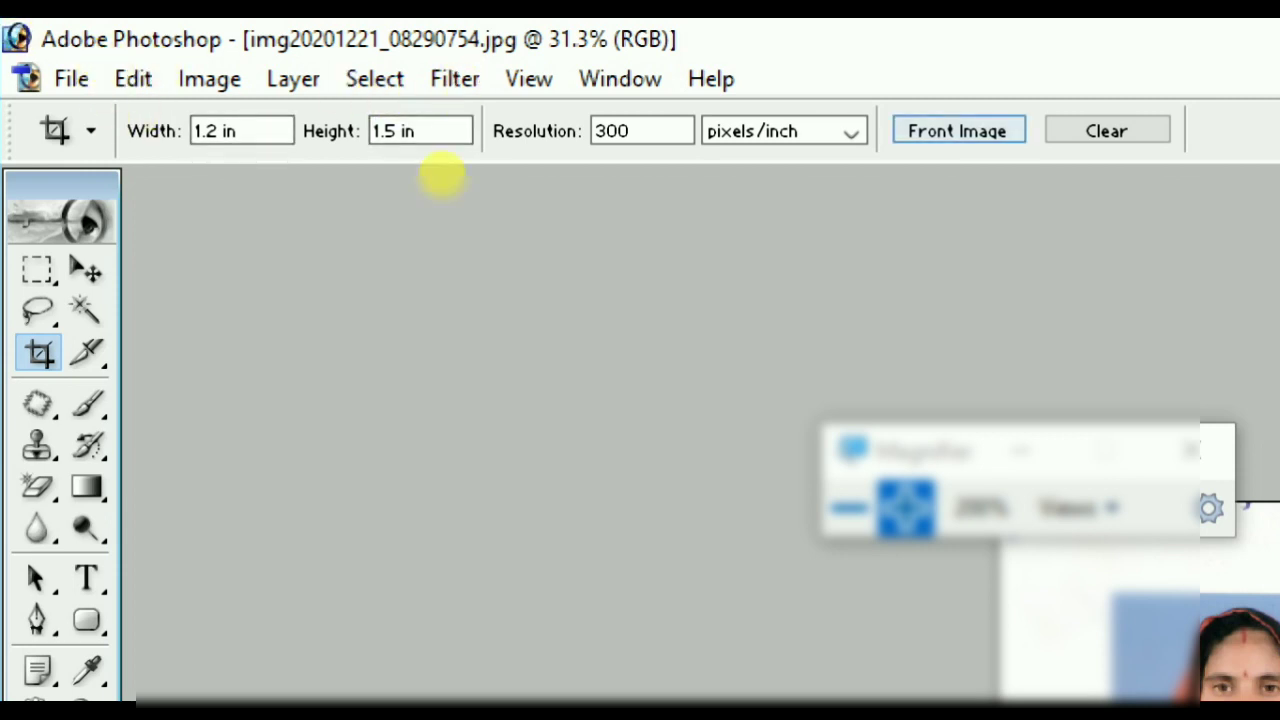
pyautogui.press('super+minus')
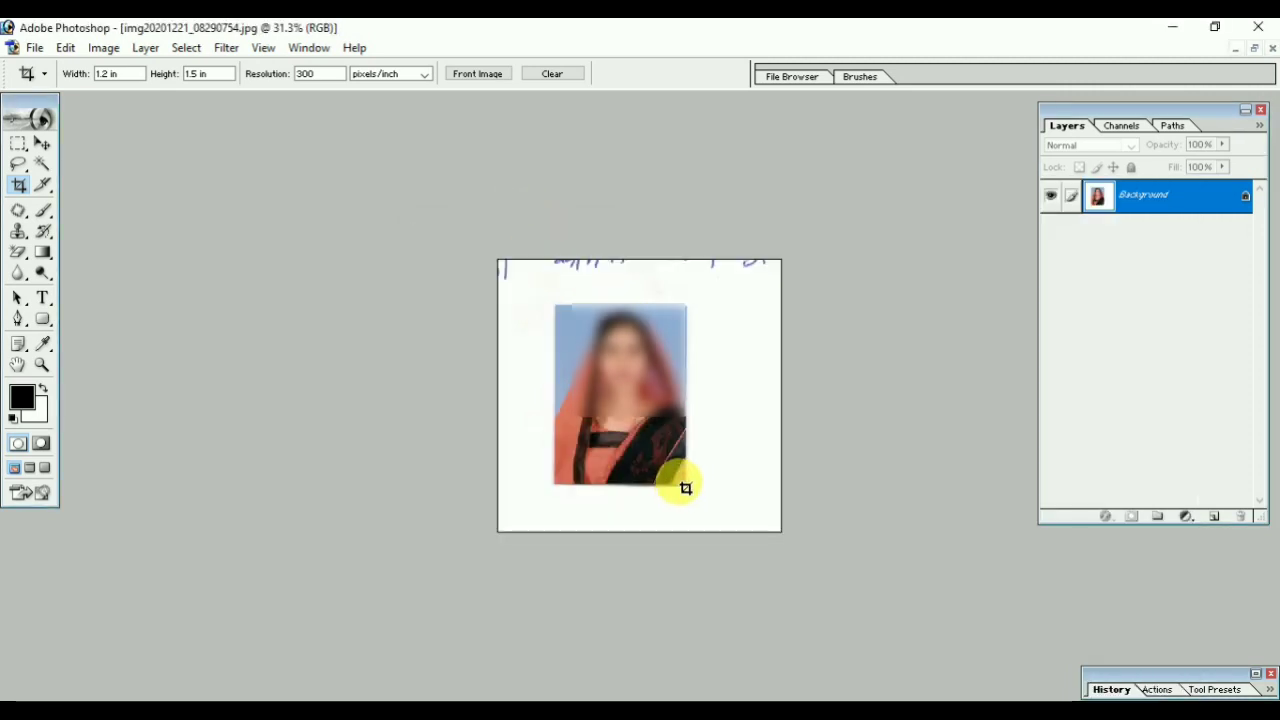
# - Fit the crop frame around the passport photo, apply the crop, and zoom in on the result
pyautogui.moveTo(685, 488)
pyautogui.mouseDown()
pyautogui.moveTo(626, 420)
pyautogui.moveTo(548, 279)
pyautogui.moveTo(568, 282)
pyautogui.mouseUp()
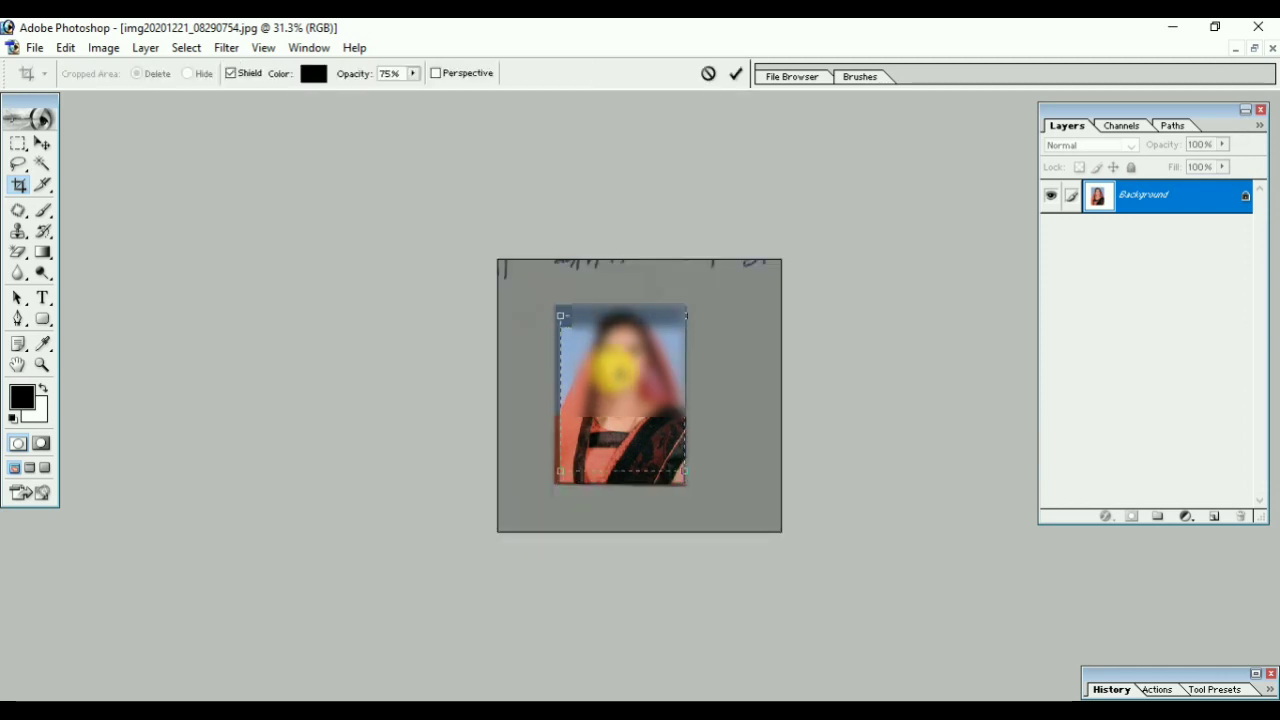
pyautogui.moveTo(613, 370); pyautogui.dragTo(594, 326)
pyautogui.moveTo(680, 467); pyautogui.dragTo(686, 471)
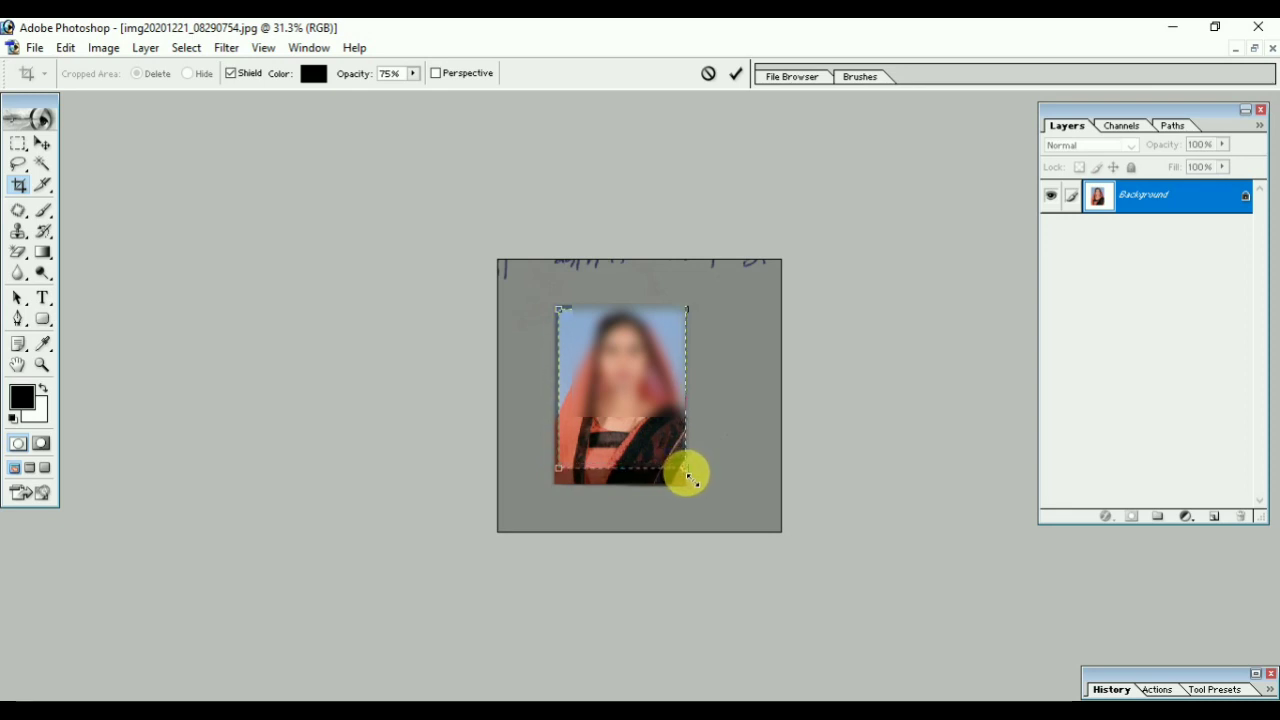
pyautogui.press('Return')
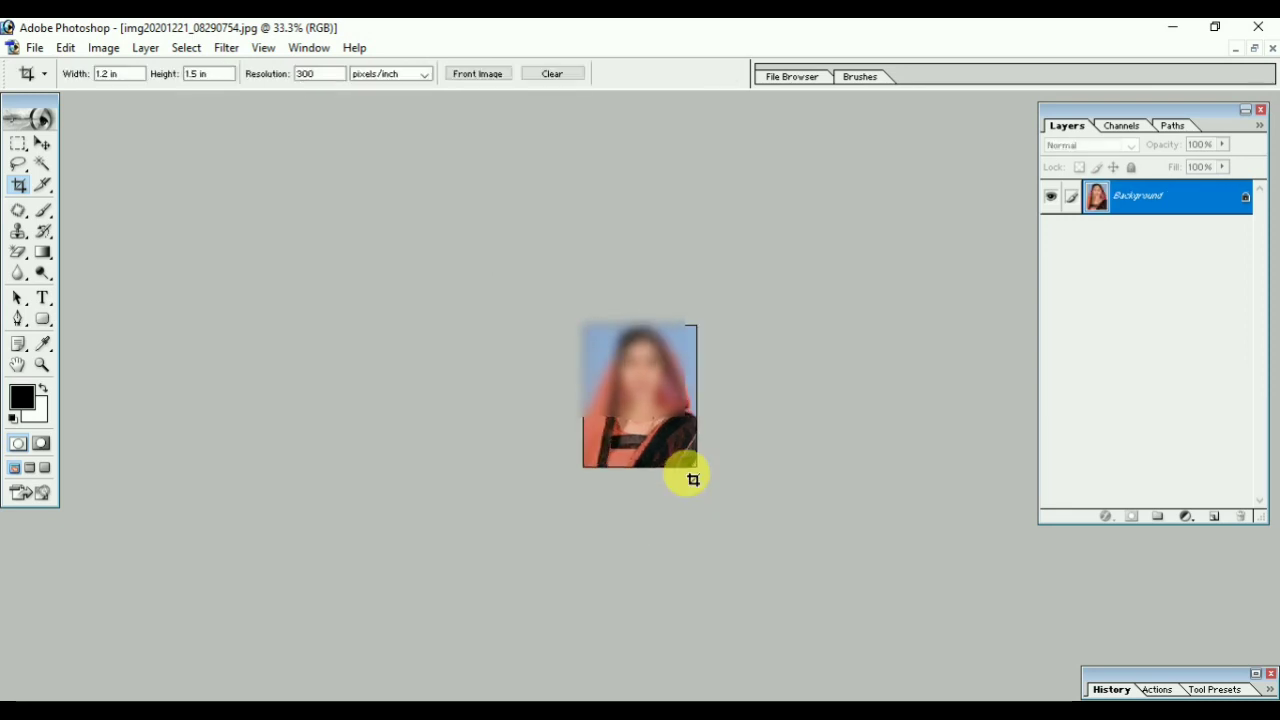
pyautogui.hotkey('ctrl', '+')
pyautogui.click(42, 143)
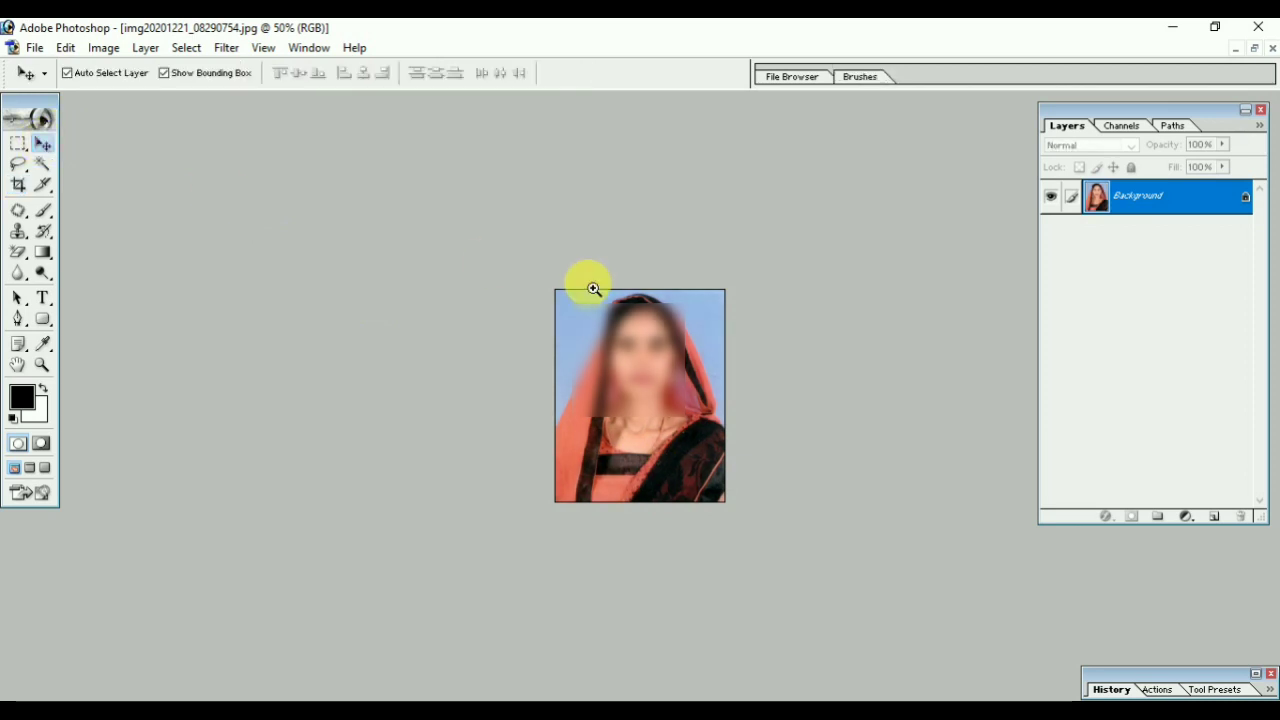
pyautogui.click(60, 50)
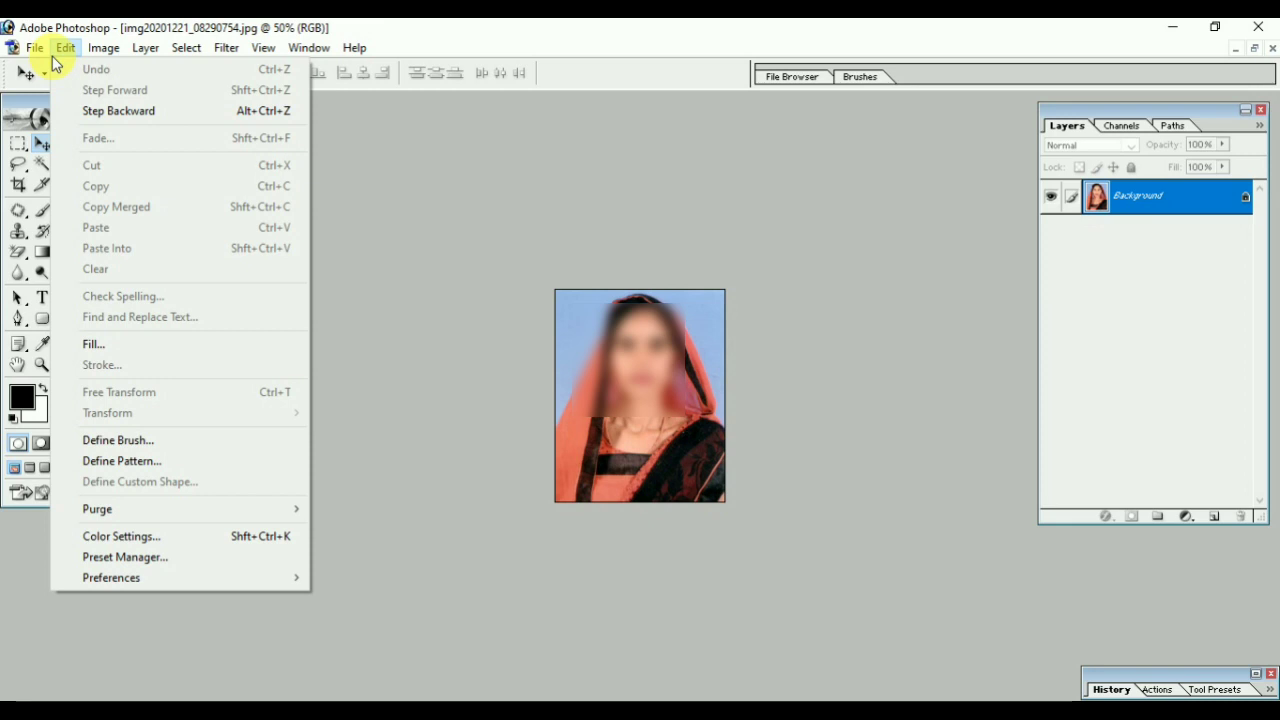
# - Save the cropped photo as a JPEG at quality 0, giving a 13.2 KB file
pyautogui.moveTo(36, 48)
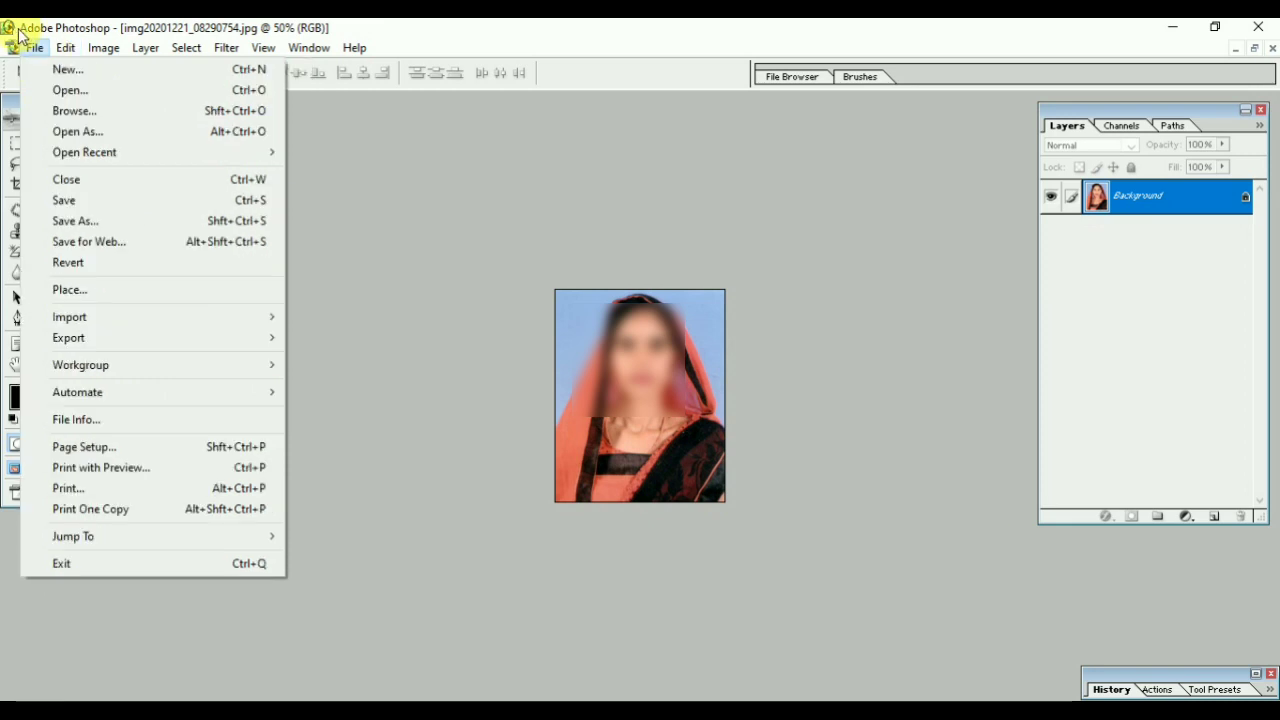
pyautogui.click(118, 206)
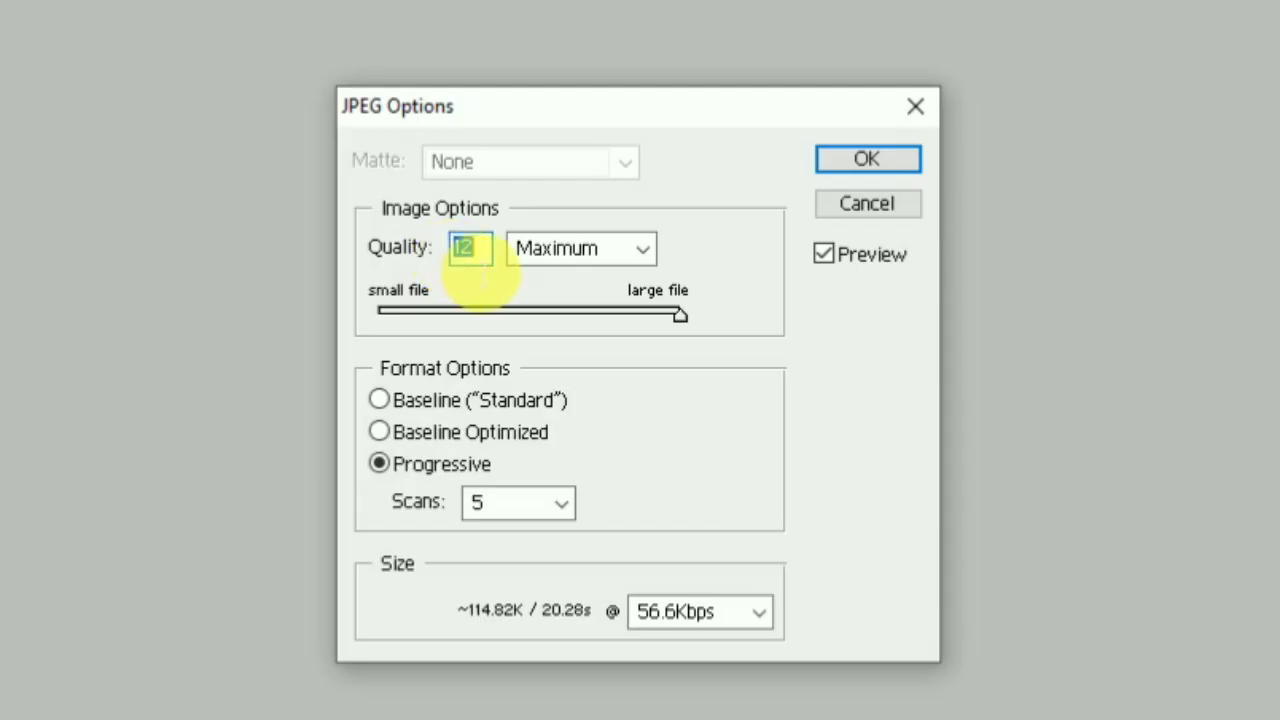
pyautogui.press('BackSpace')
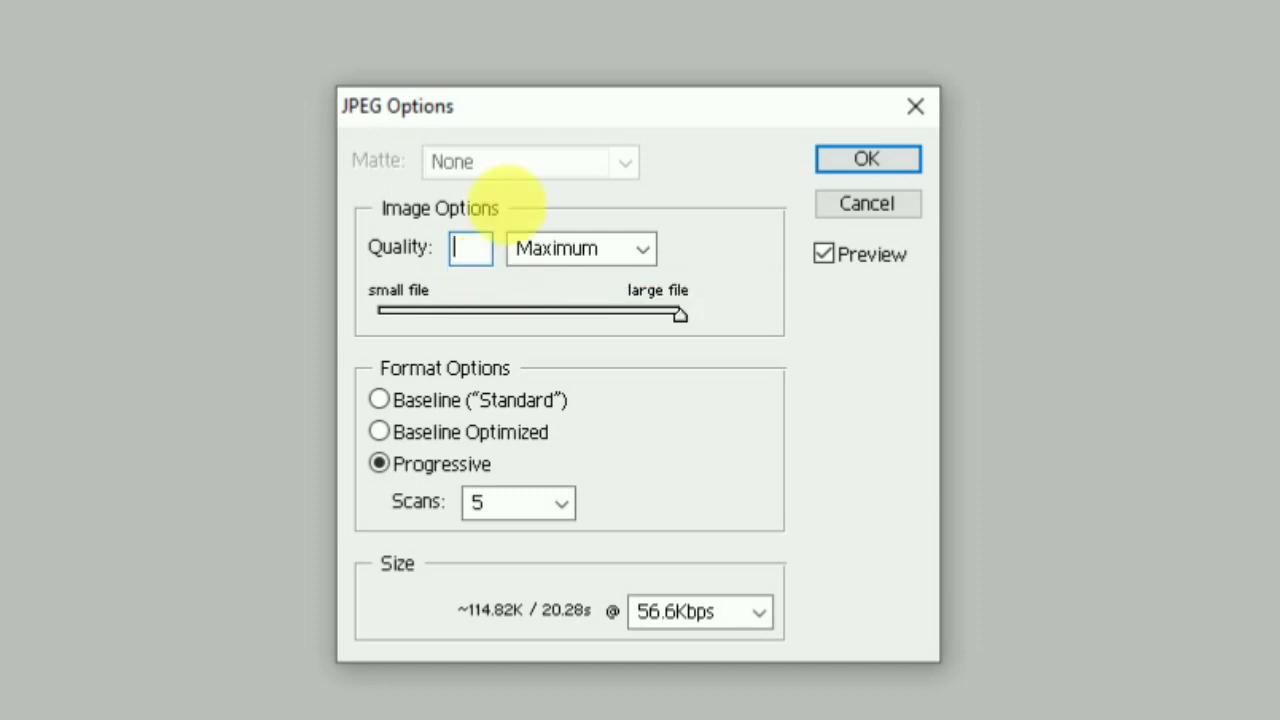
pyautogui.click(384, 308)
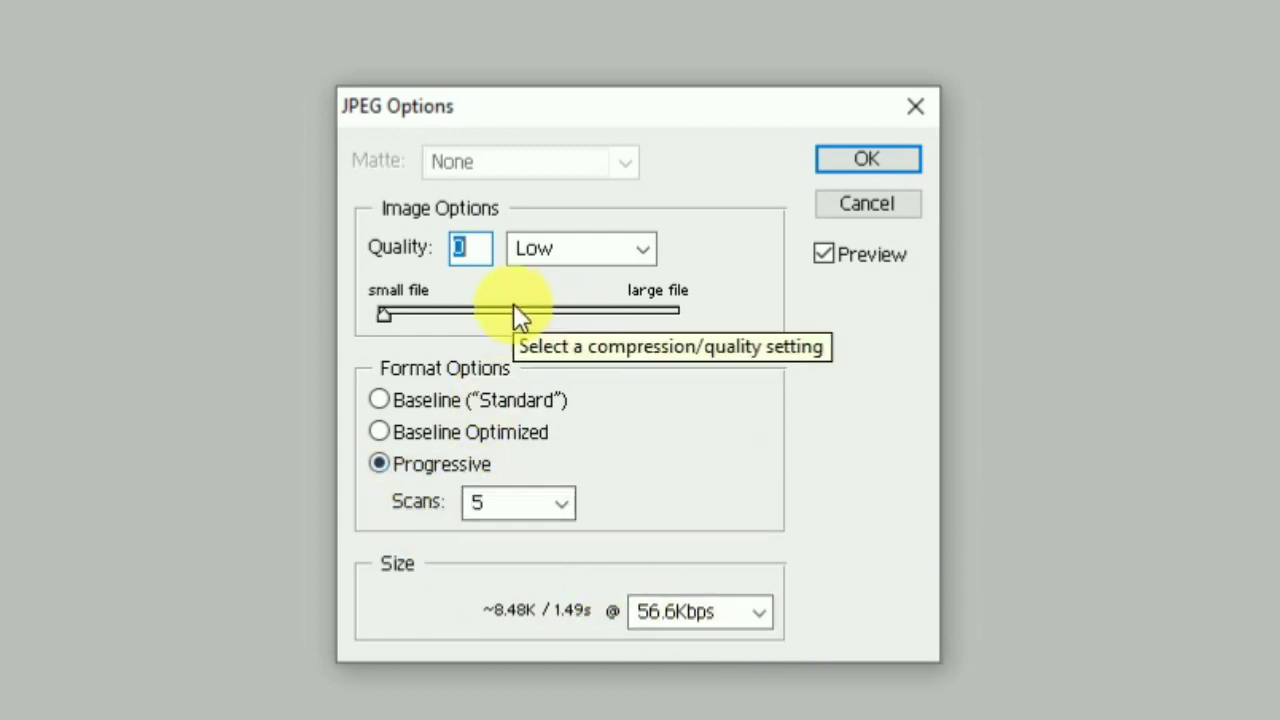
pyautogui.click(836, 160)
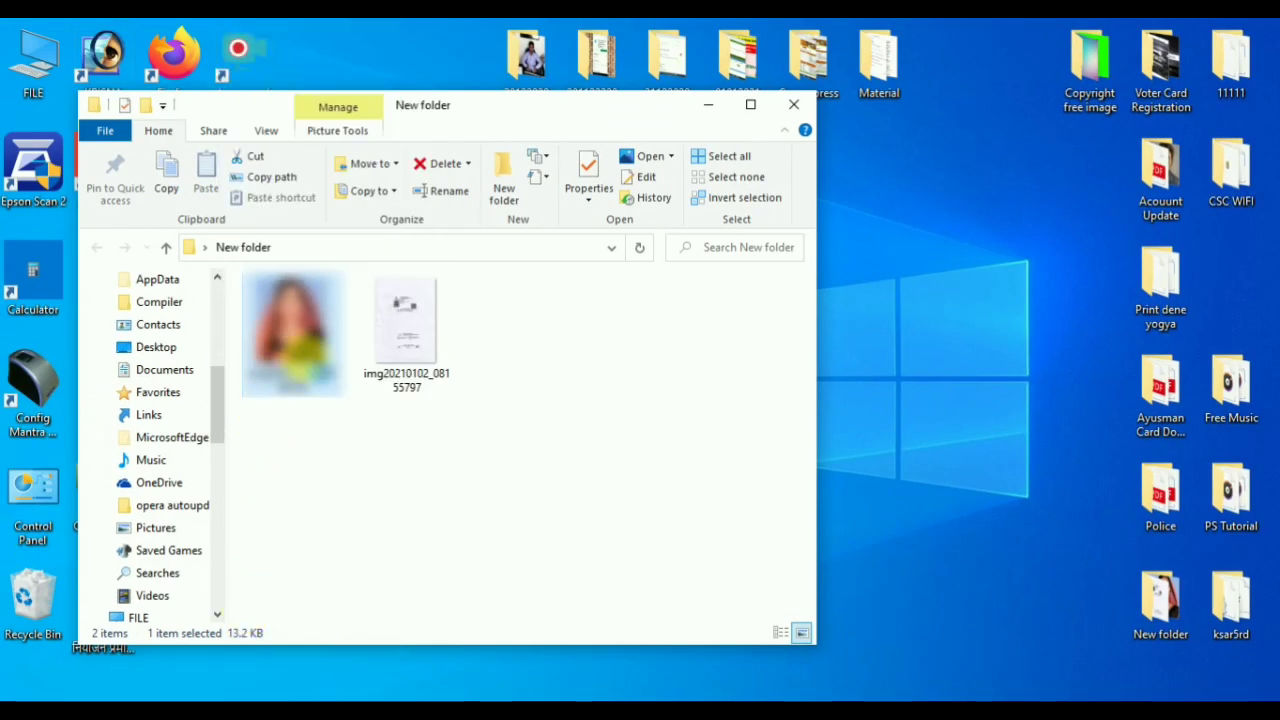
# - Give the 13.2 KB photo in New folder its new name, then return to the browser
pyautogui.rightClick(308, 360)
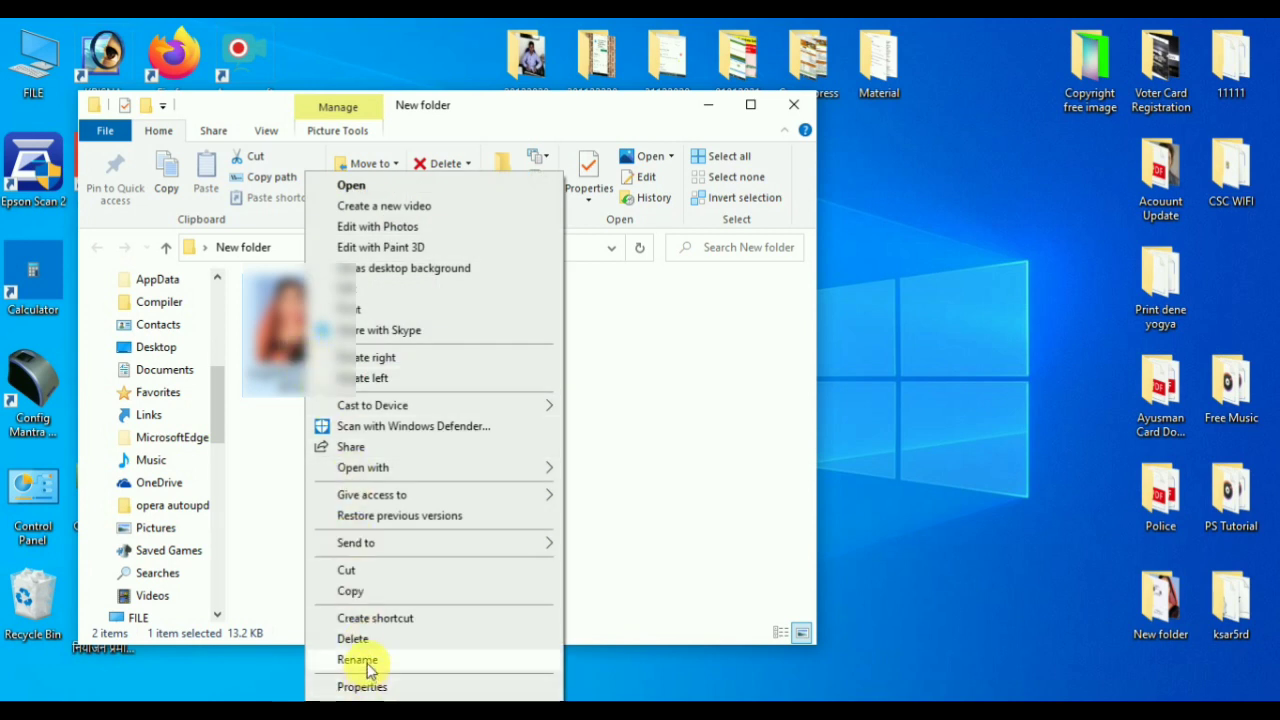
pyautogui.click(360, 661)
pyautogui.press('Return')
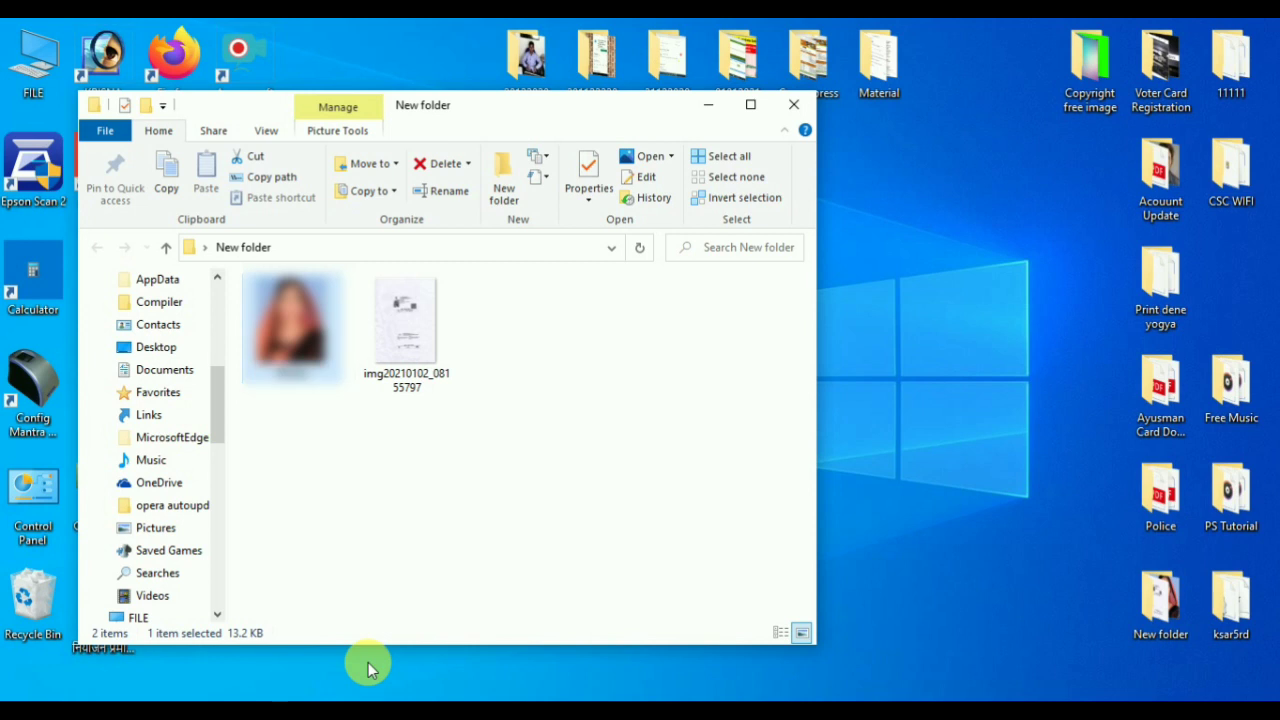
pyautogui.click(418, 334)
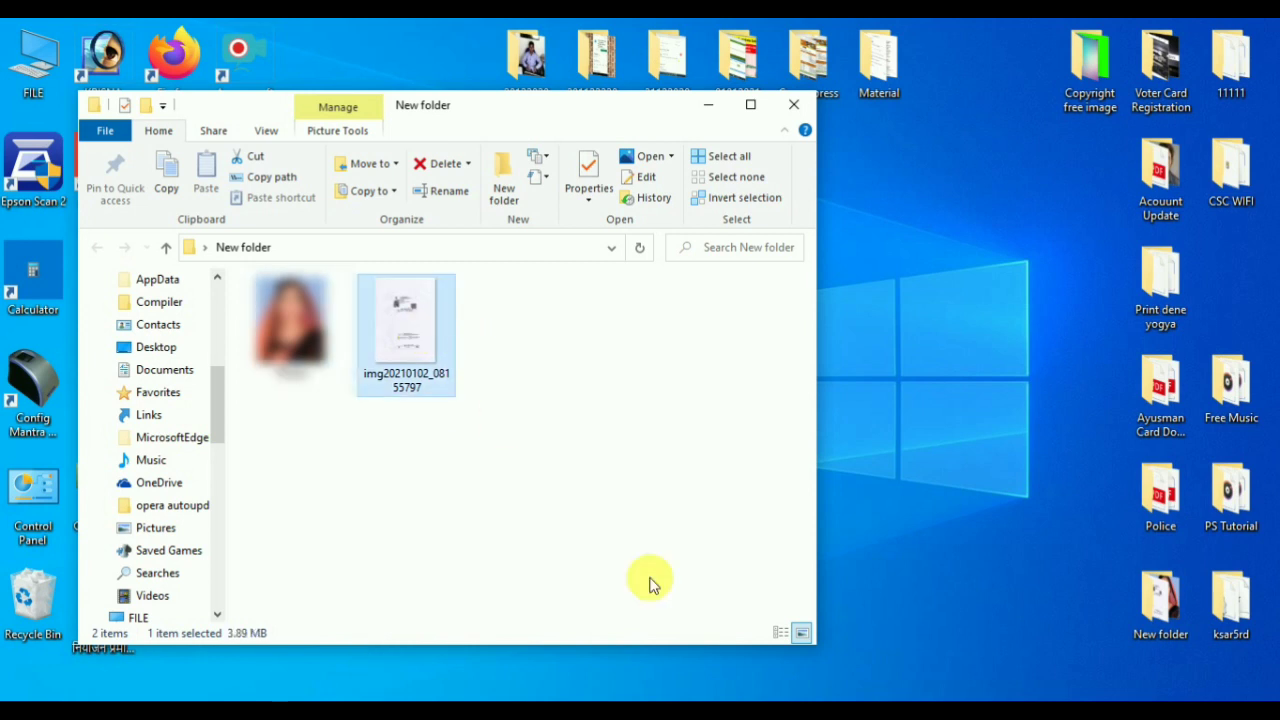
pyautogui.click(760, 691)
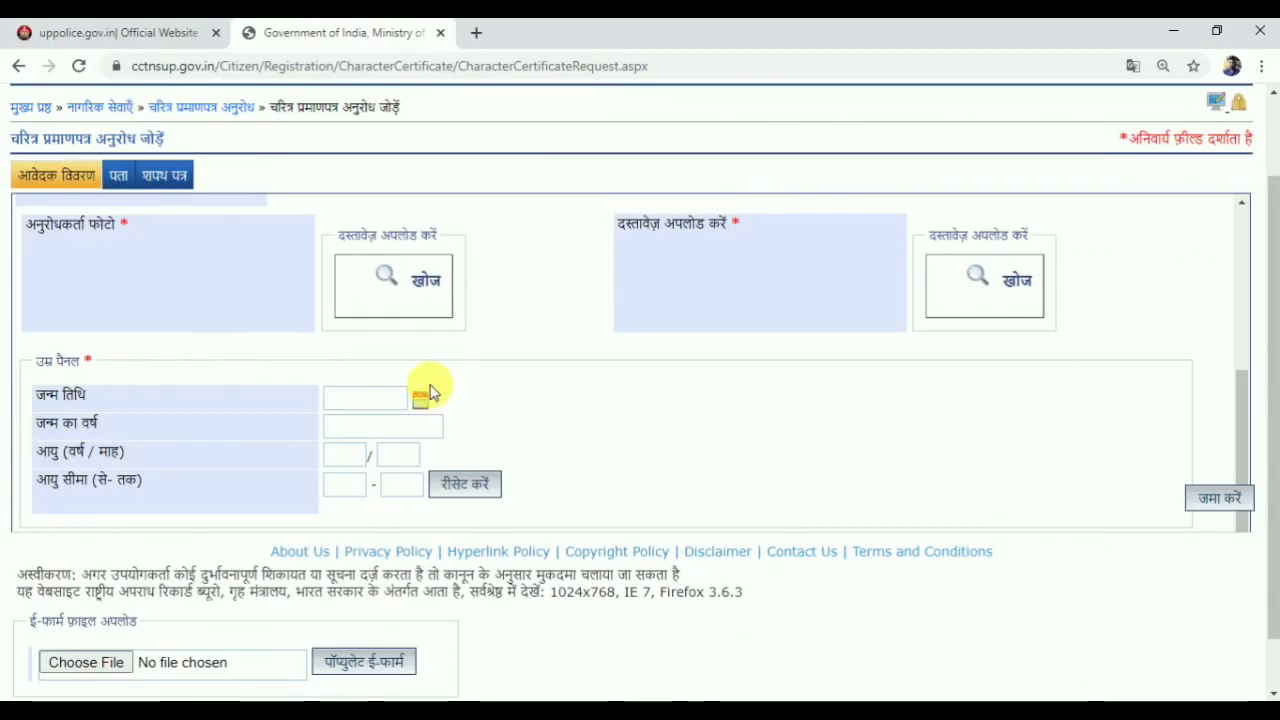
# - In the upload form, choose file type तस्वीर and sub-type प्रत्यक्ष दृश्य, then bring up the file picker
pyautogui.click(386, 277)
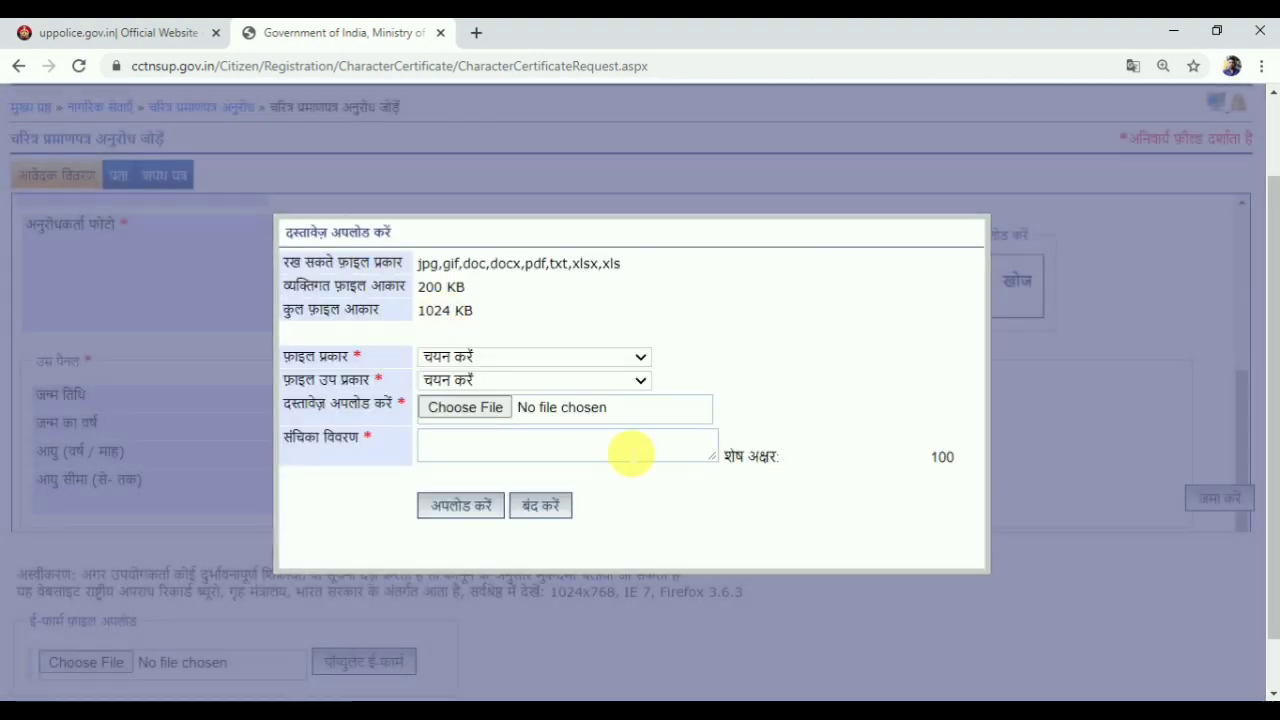
pyautogui.click(505, 359)
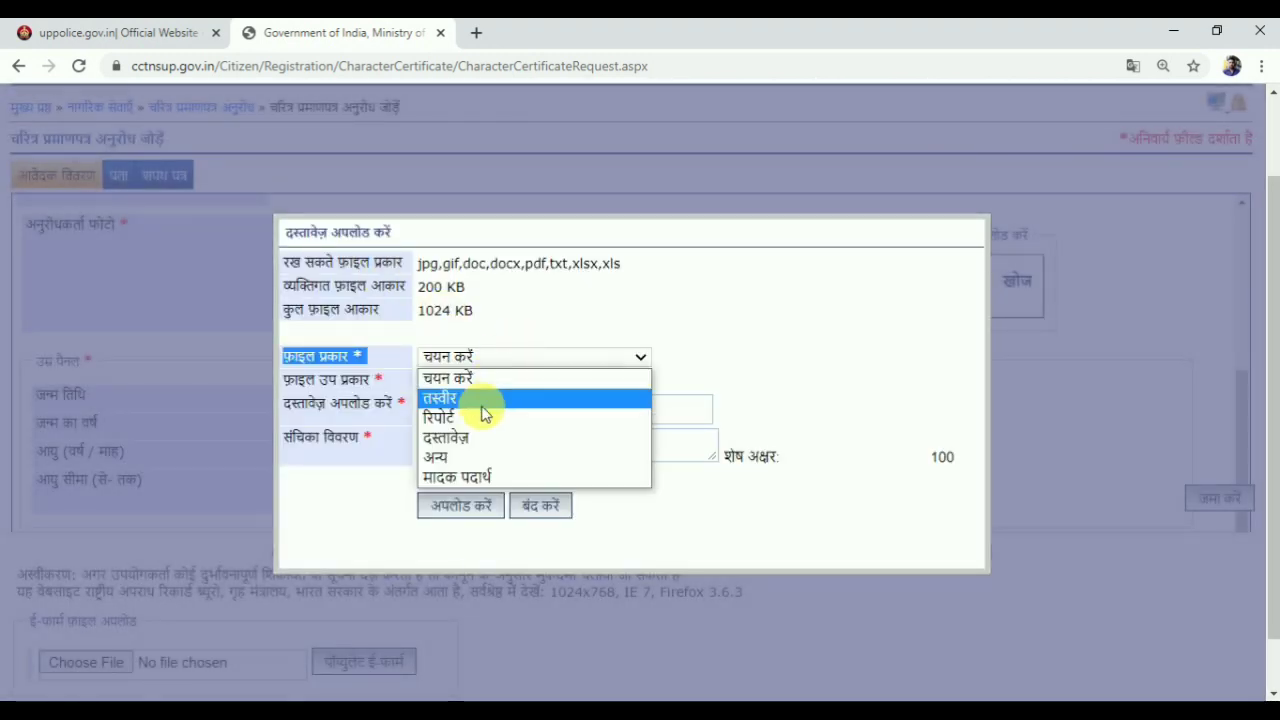
pyautogui.click(481, 400)
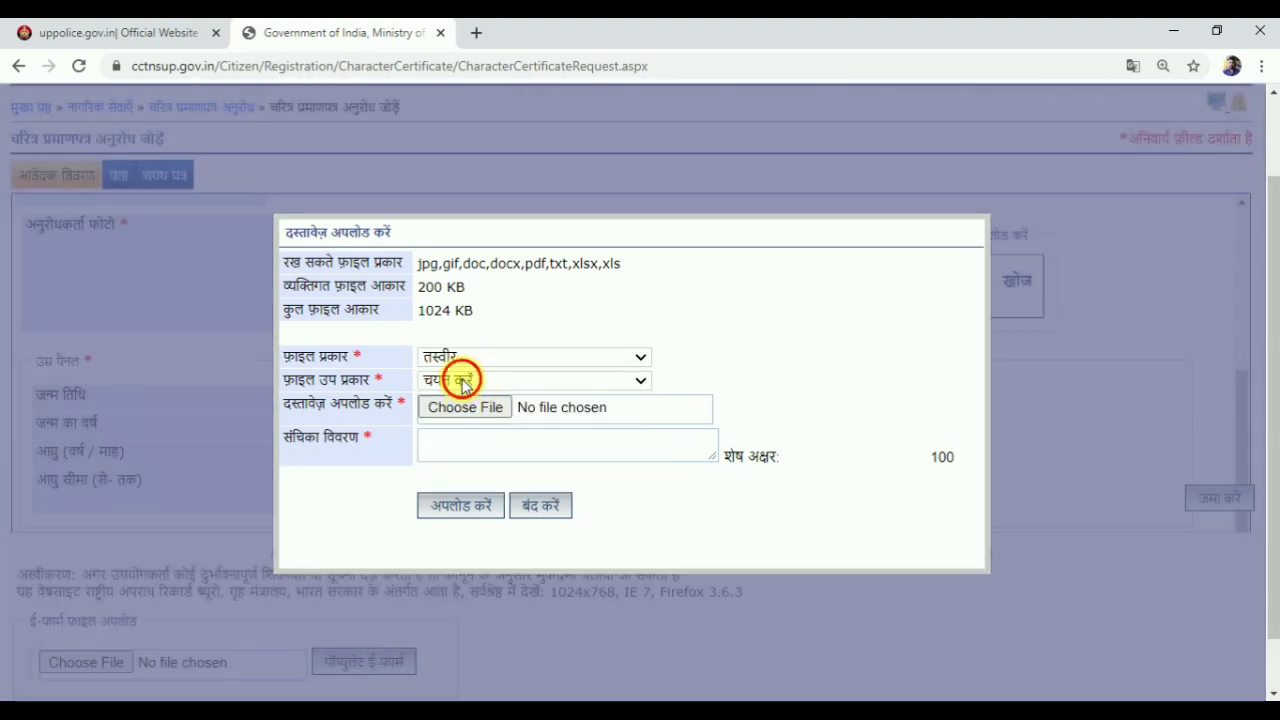
pyautogui.click(466, 381)
pyautogui.click(481, 427)
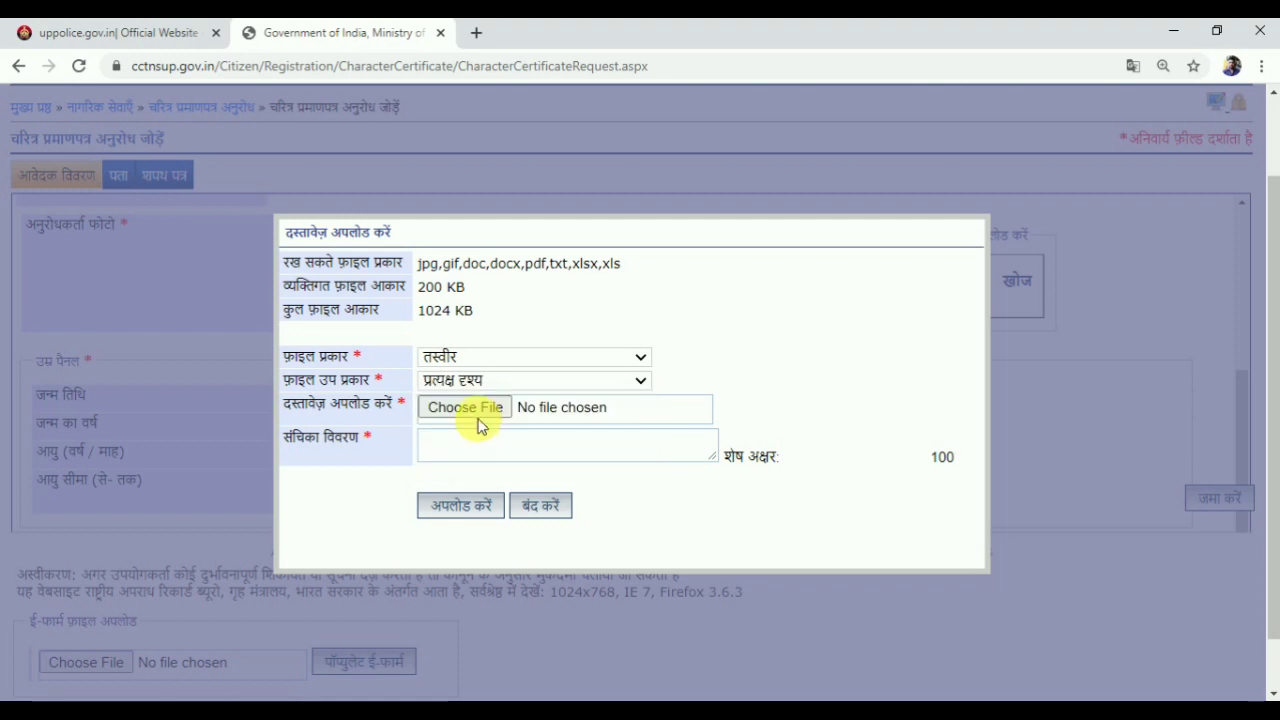
pyautogui.click(470, 408)
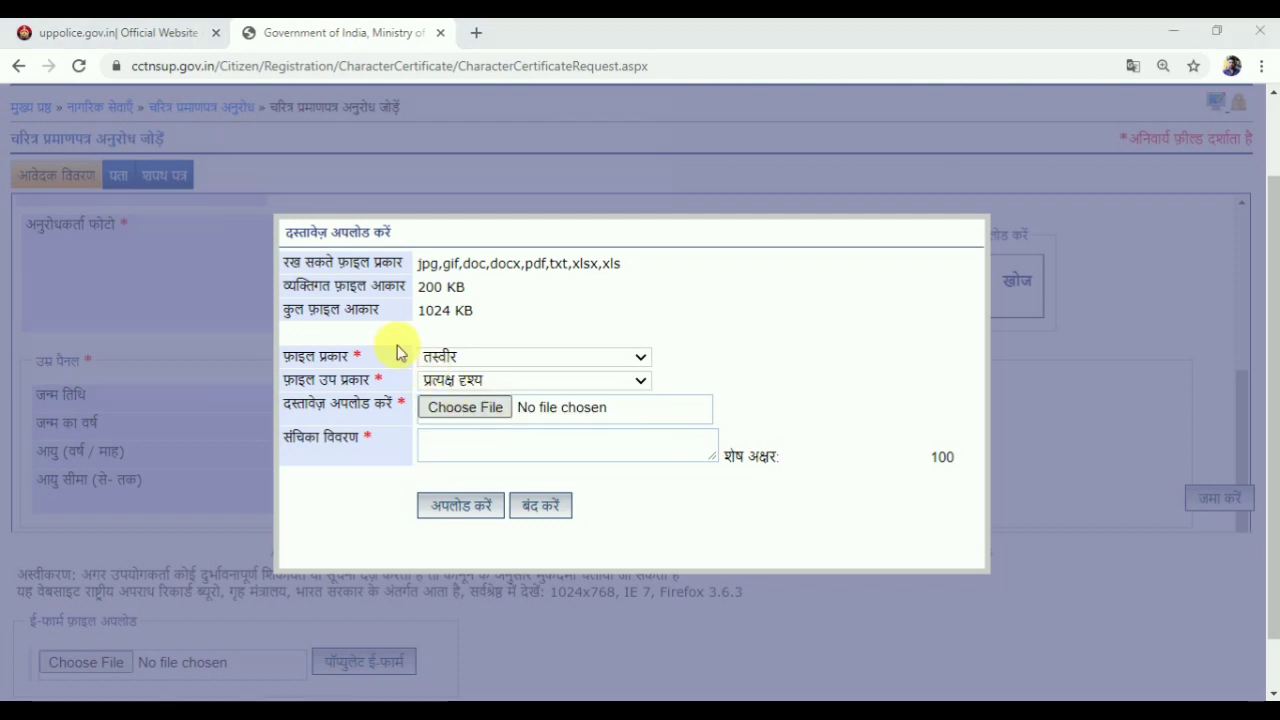
pyautogui.moveTo(178, 165); pyautogui.dragTo(90, 167)
# - Browse to Desktop > New folder and attach the Photo file
pyautogui.click(90, 167)
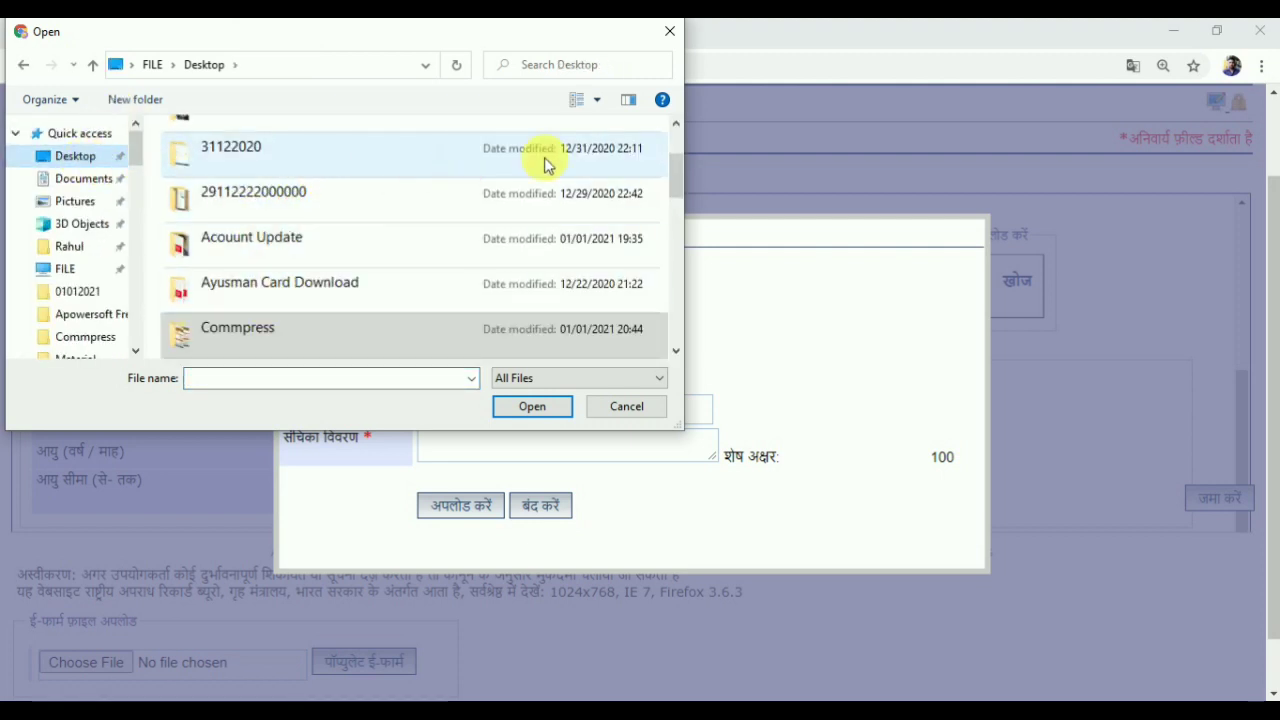
pyautogui.moveTo(682, 162); pyautogui.dragTo(688, 239)
pyautogui.click(567, 287)
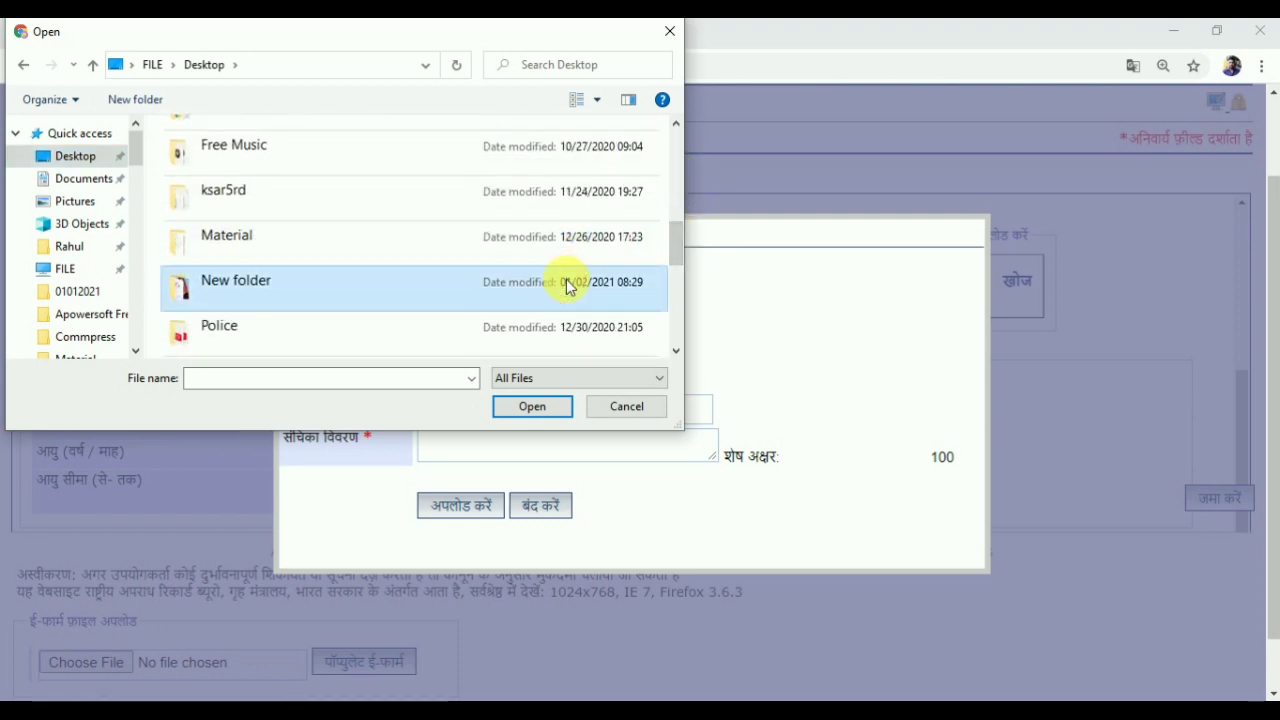
pyautogui.doubleClick(575, 288)
pyautogui.click(314, 172)
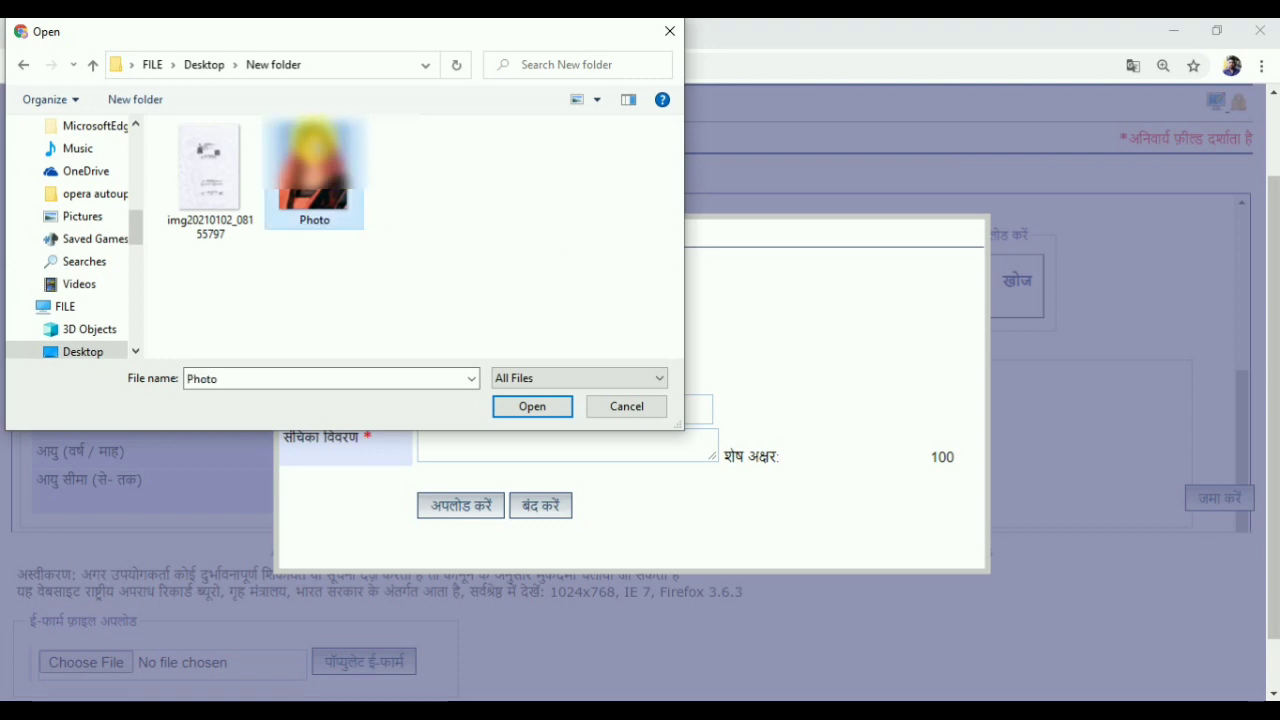
pyautogui.click(530, 405)
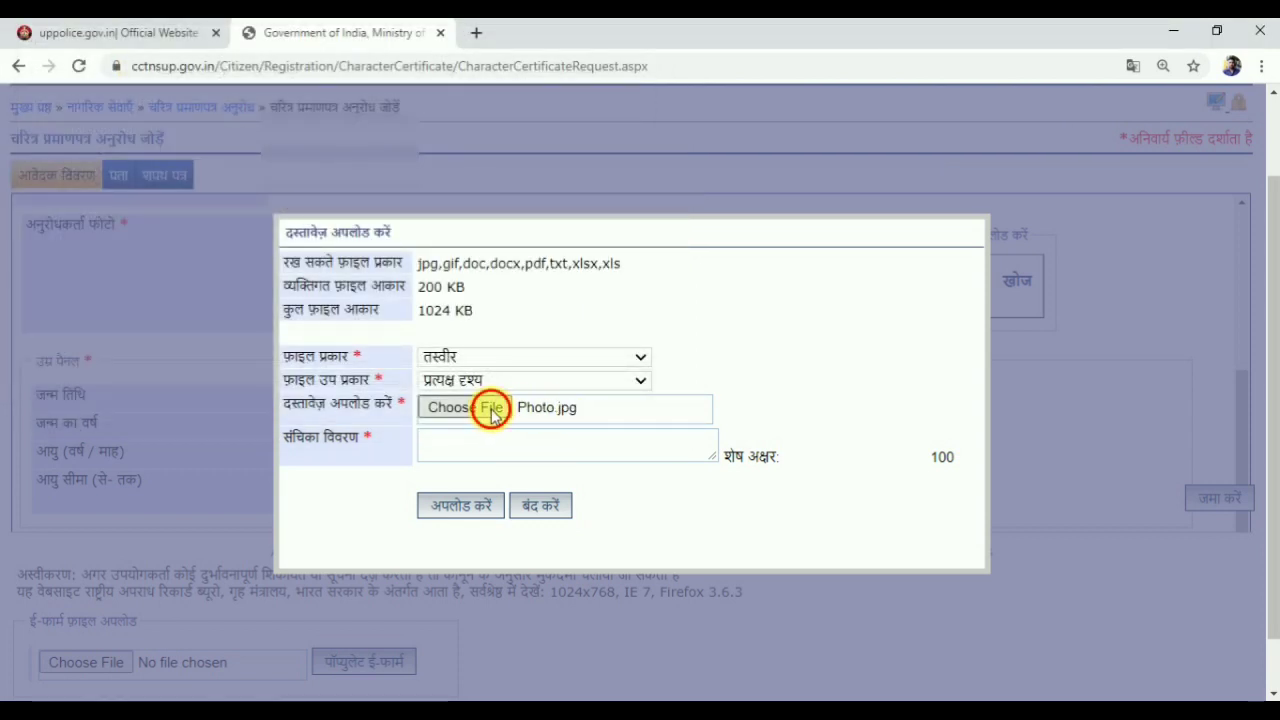
# - Reopen the file picker and confirm Photo as the file to upload
pyautogui.click(549, 417)
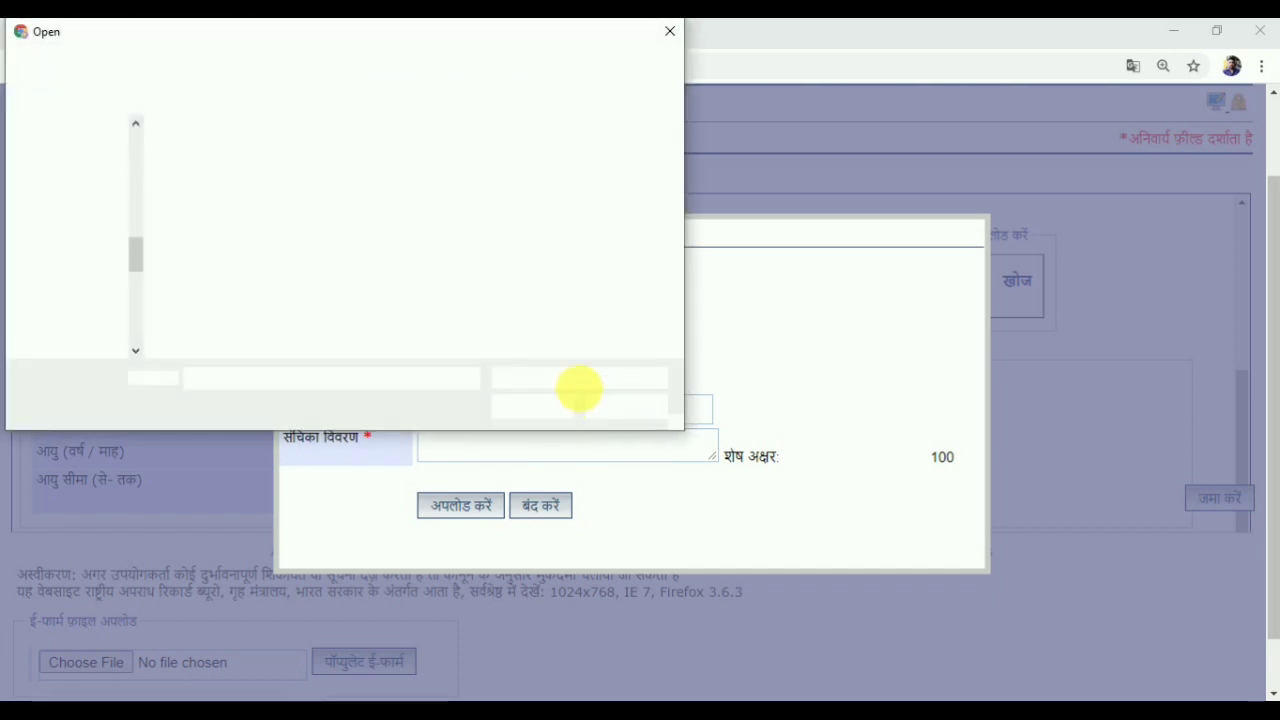
pyautogui.click(614, 406)
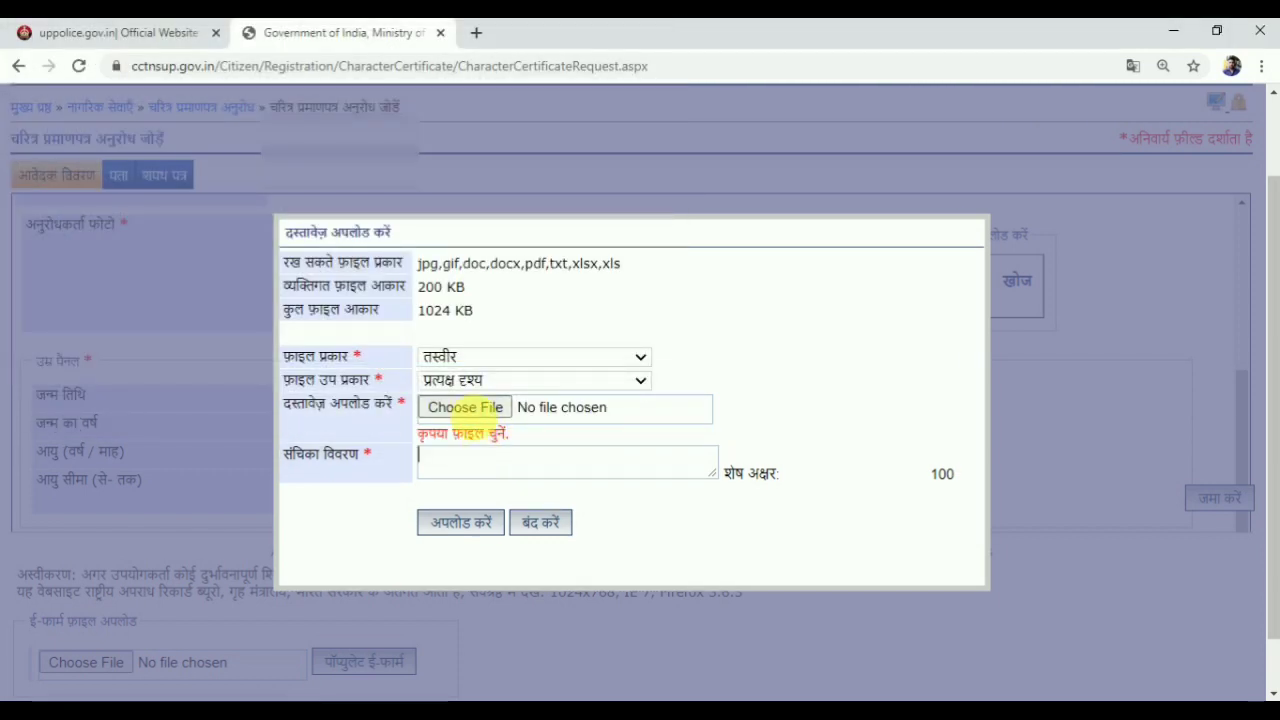
pyautogui.click(465, 408)
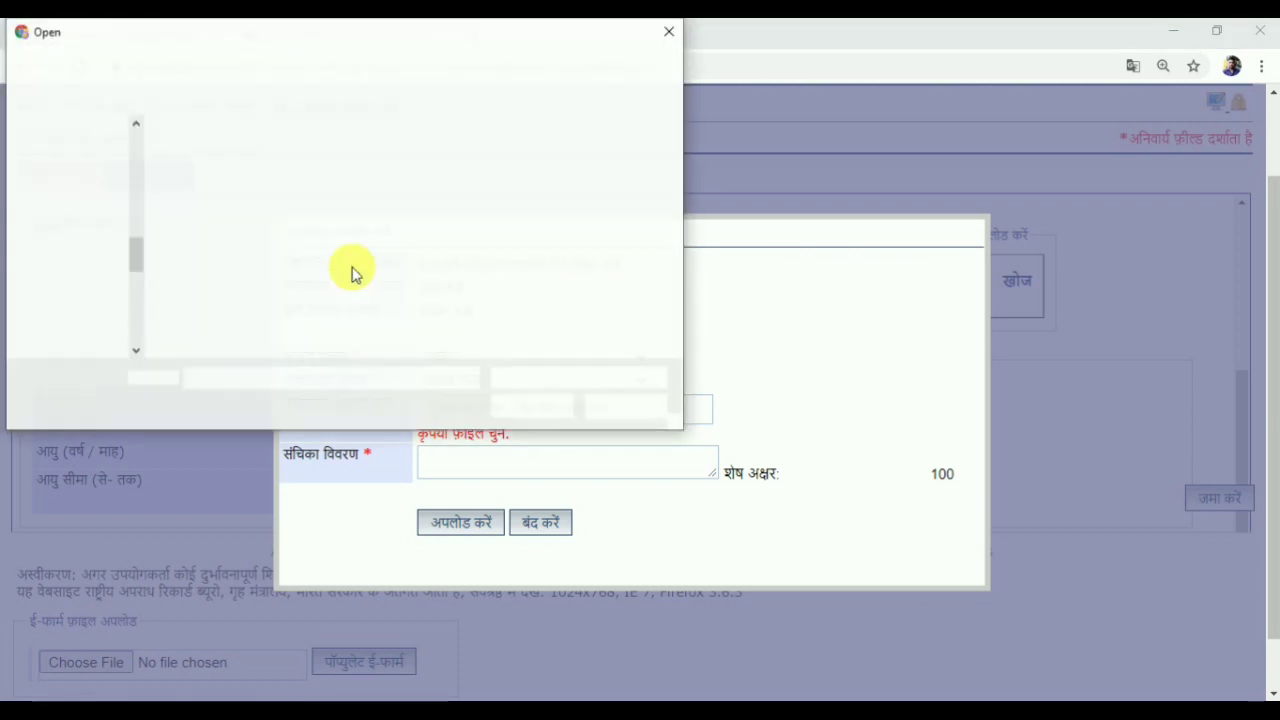
pyautogui.click(314, 172)
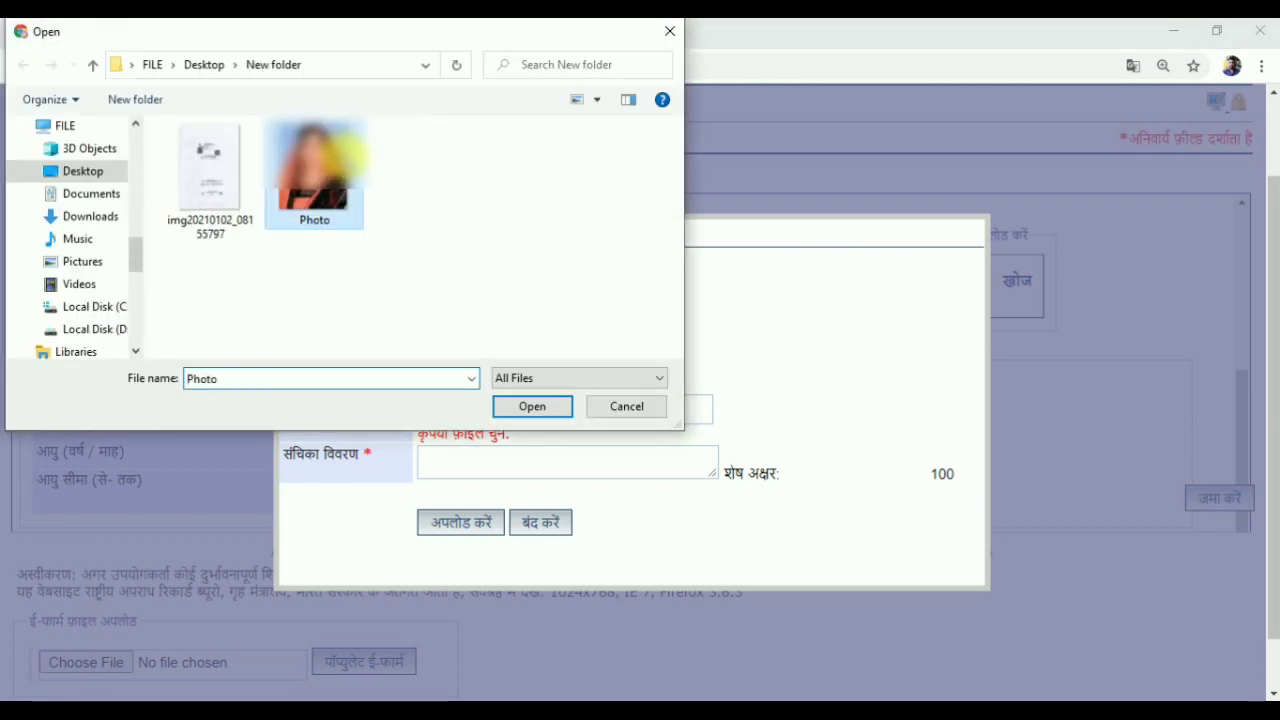
pyautogui.click(566, 412)
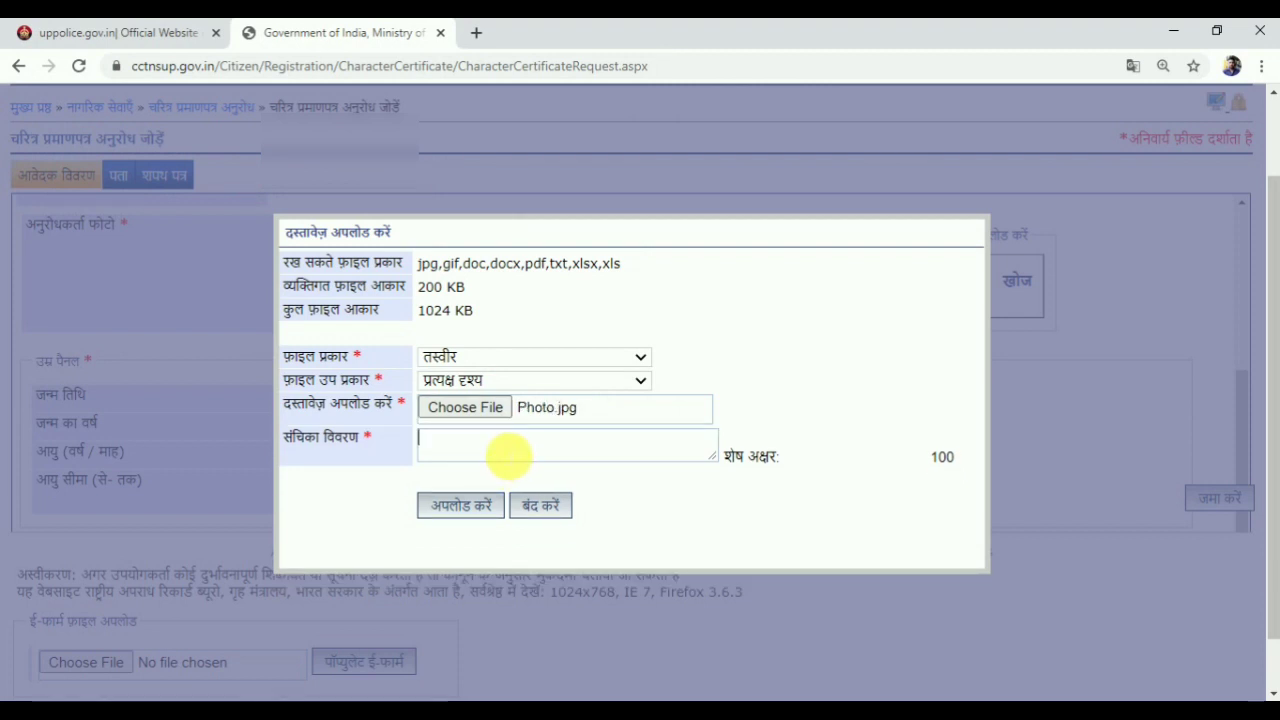
# - Enter the description 'photo' and upload Photo.jpg with अपलोड करें
pyautogui.click(508, 455)
pyautogui.write('photo')
pyautogui.click(462, 505)
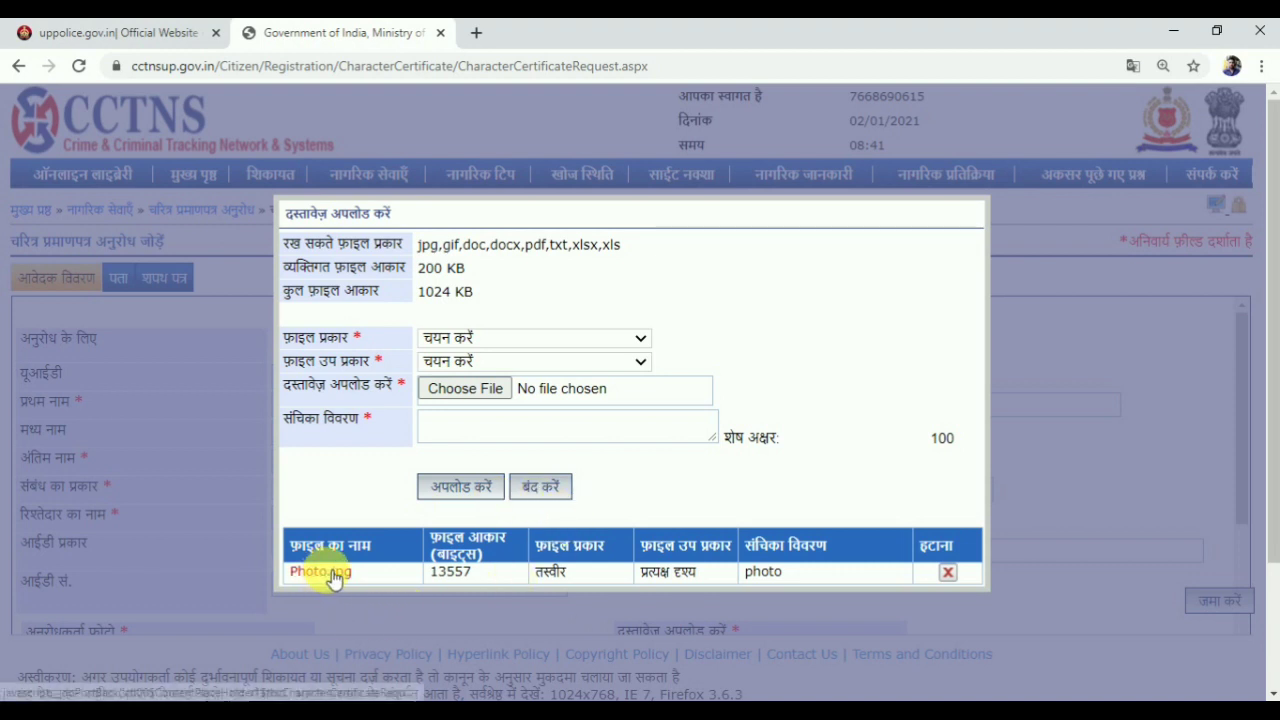
# - Close the upload dialog and scroll to the applicant photo box showing Photo.jpg
pyautogui.click(553, 488)
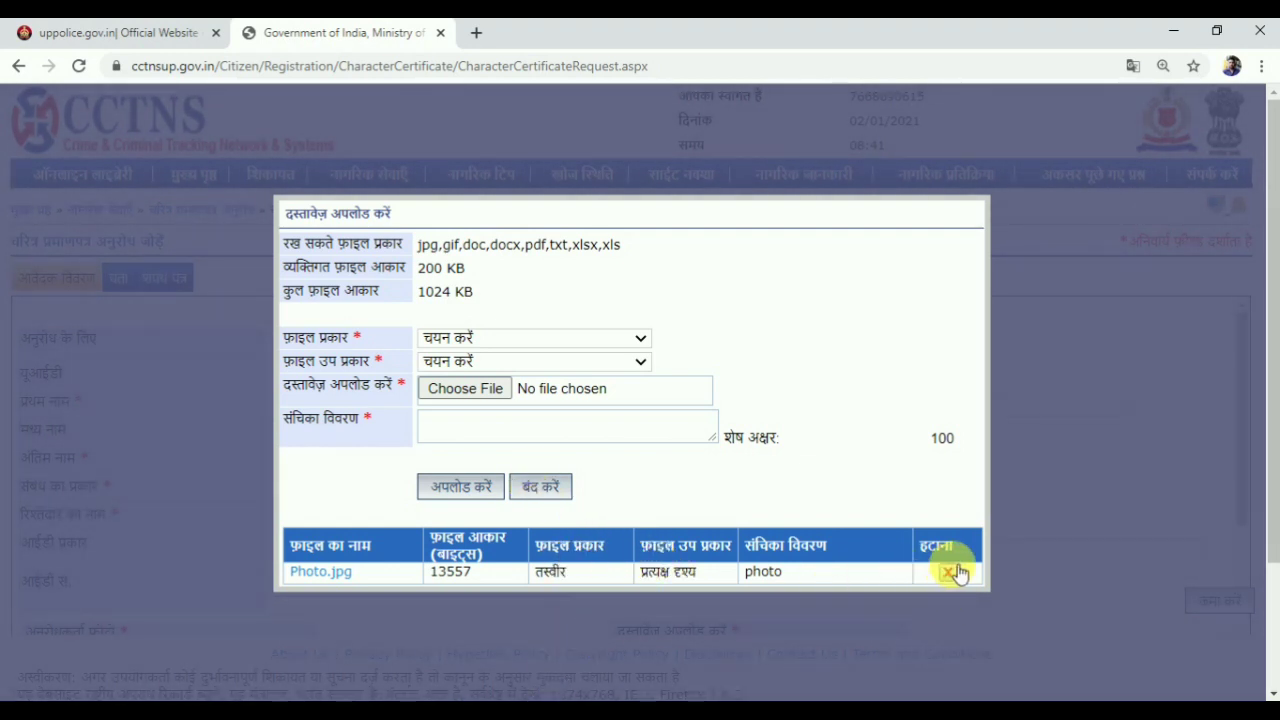
pyautogui.click(537, 487)
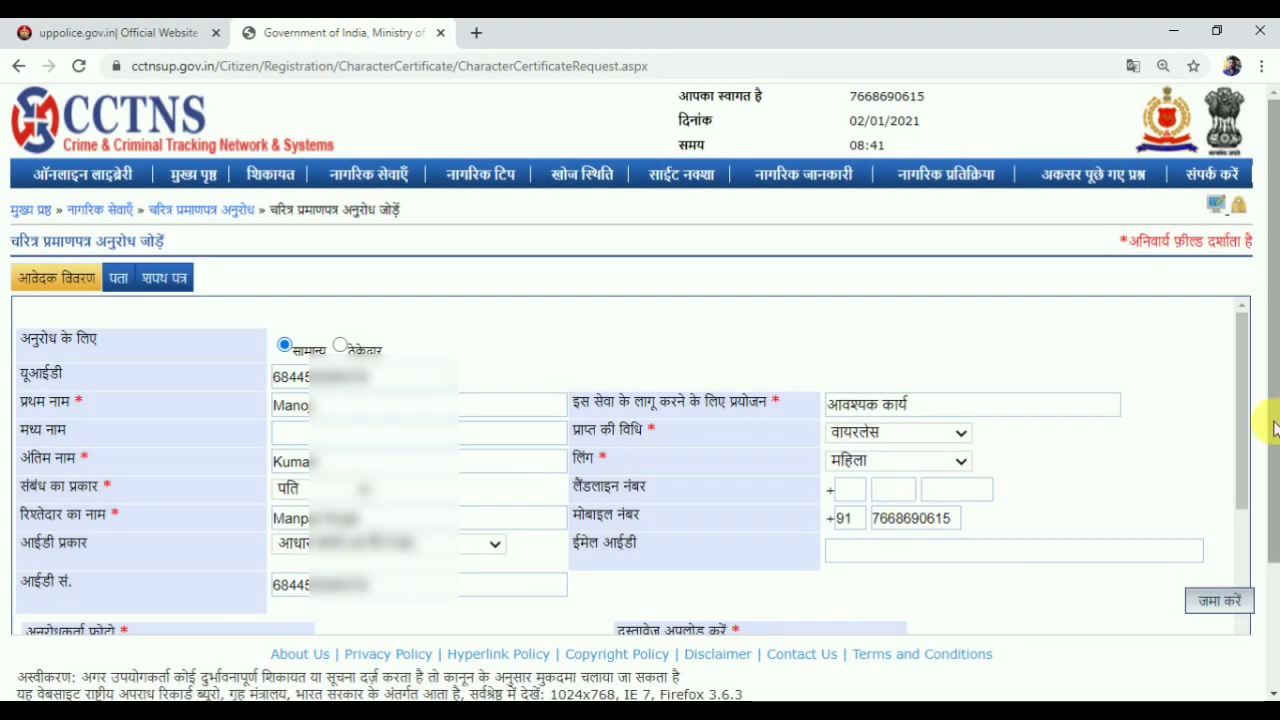
pyautogui.moveTo(1240, 420); pyautogui.dragTo(1240, 503)
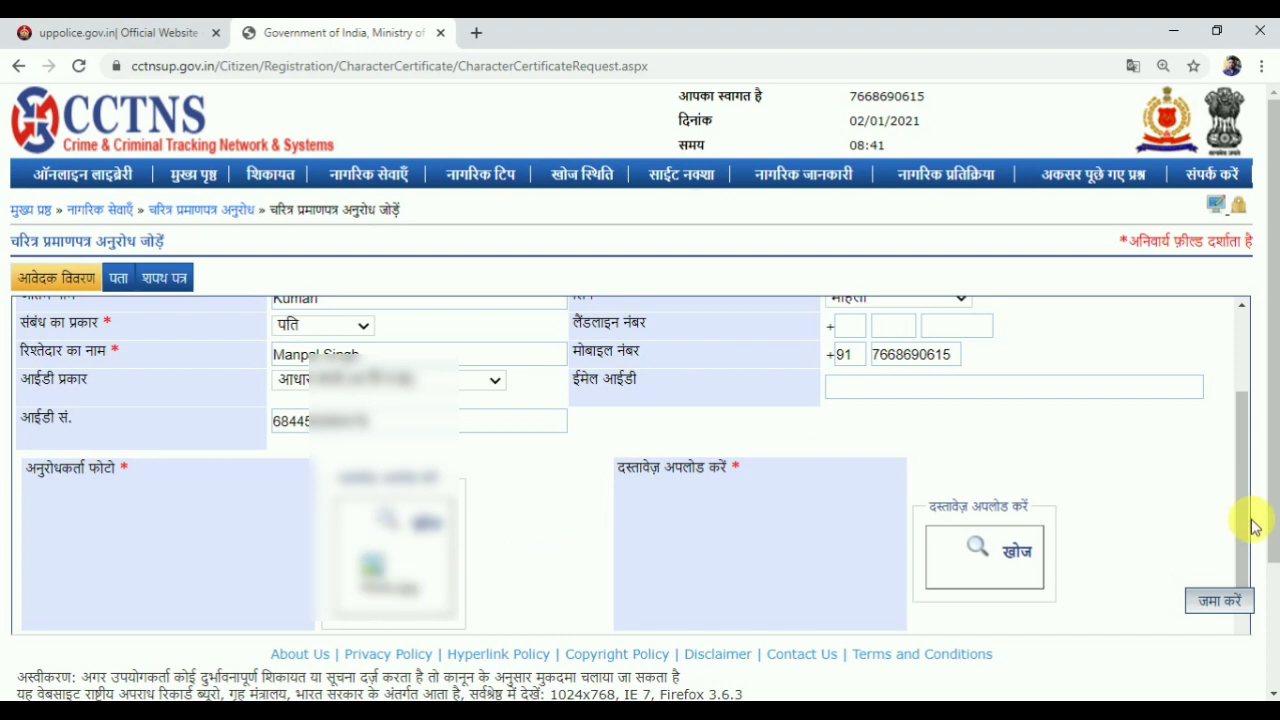
pyautogui.moveTo(1246, 497); pyautogui.dragTo(1249, 585)
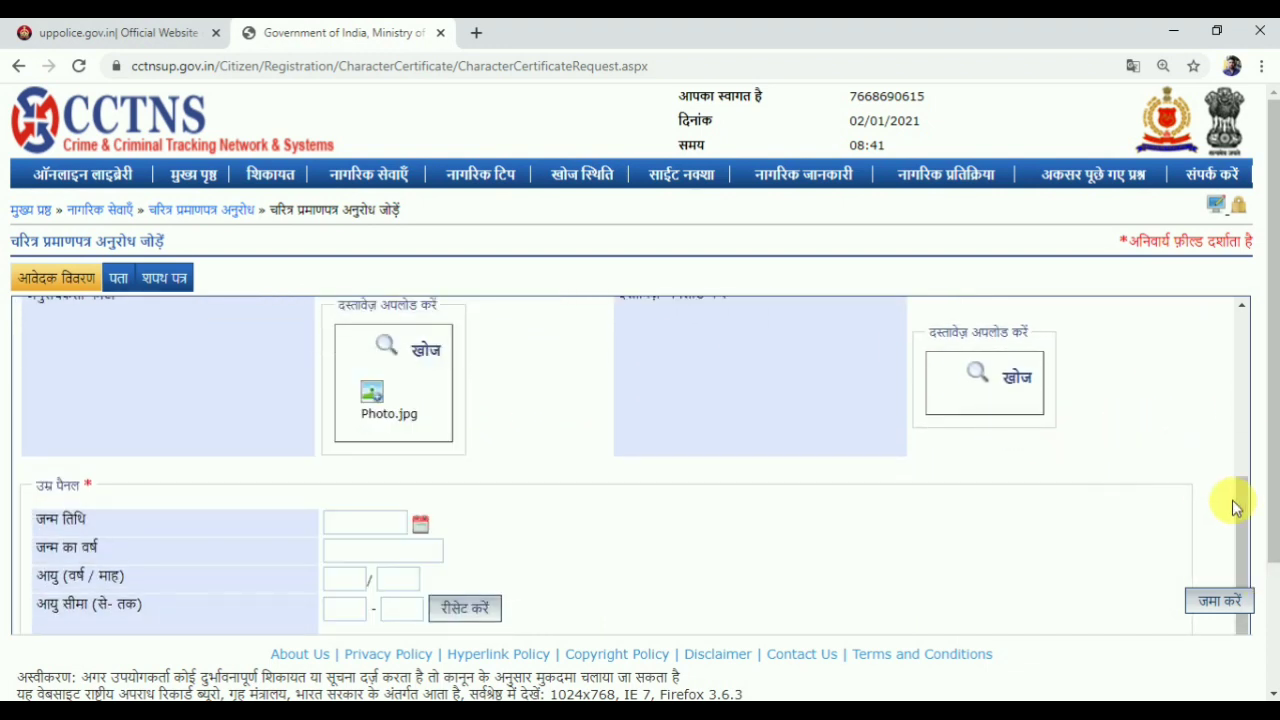
pyautogui.moveTo(1236, 508); pyautogui.dragTo(1234, 491)
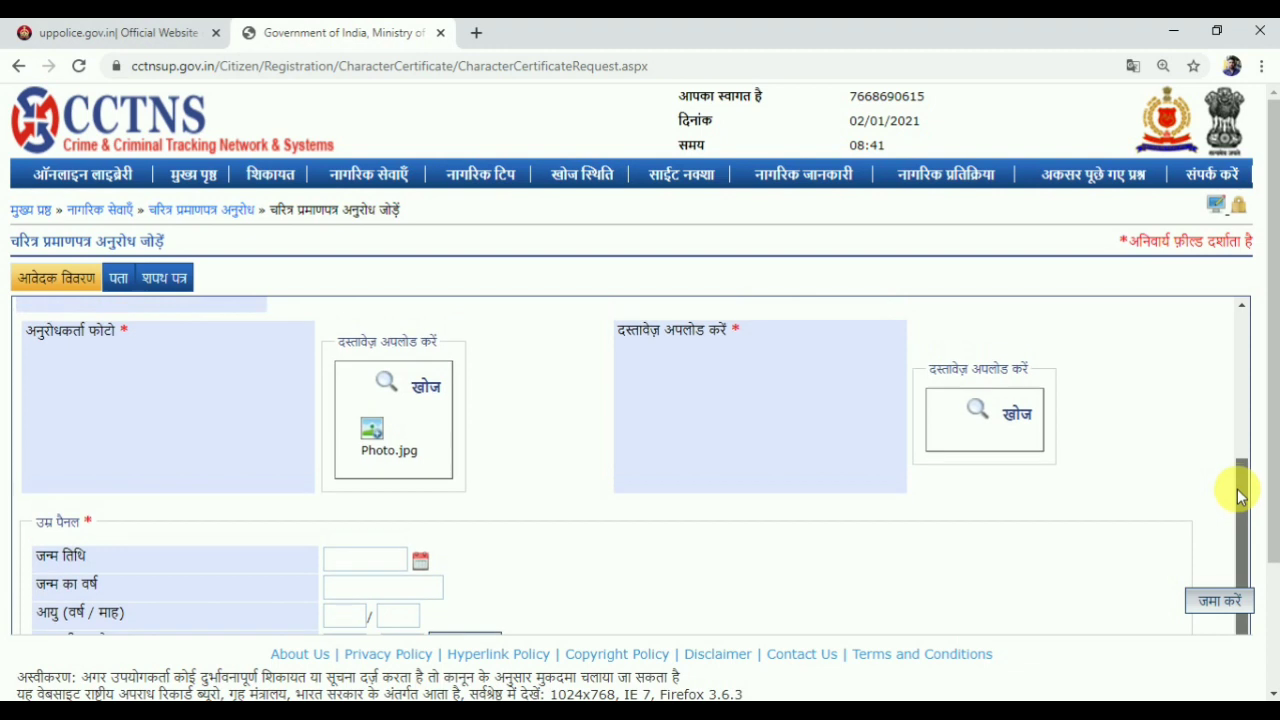
# - Start the ID document upload, then open img20210102_08155797.jpg in Photoshop
pyautogui.click(1012, 418)
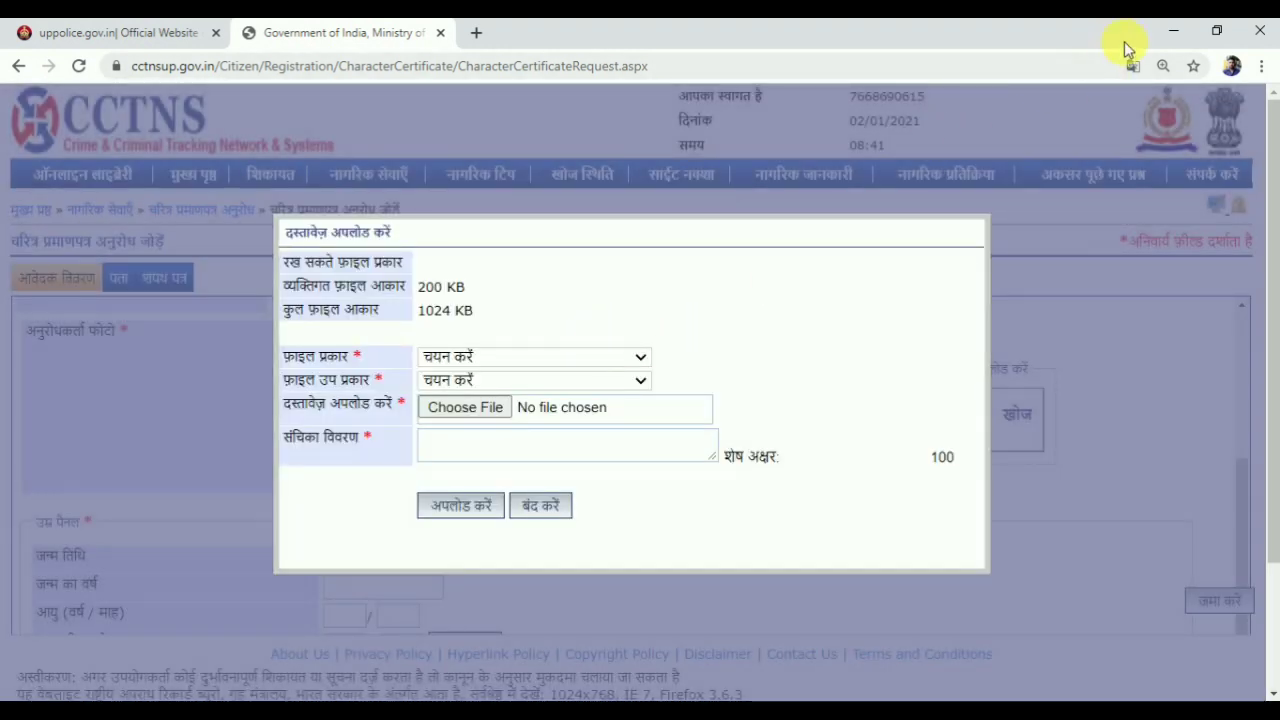
pyautogui.click(1167, 33)
pyautogui.moveTo(416, 312); pyautogui.dragTo(119, 52)
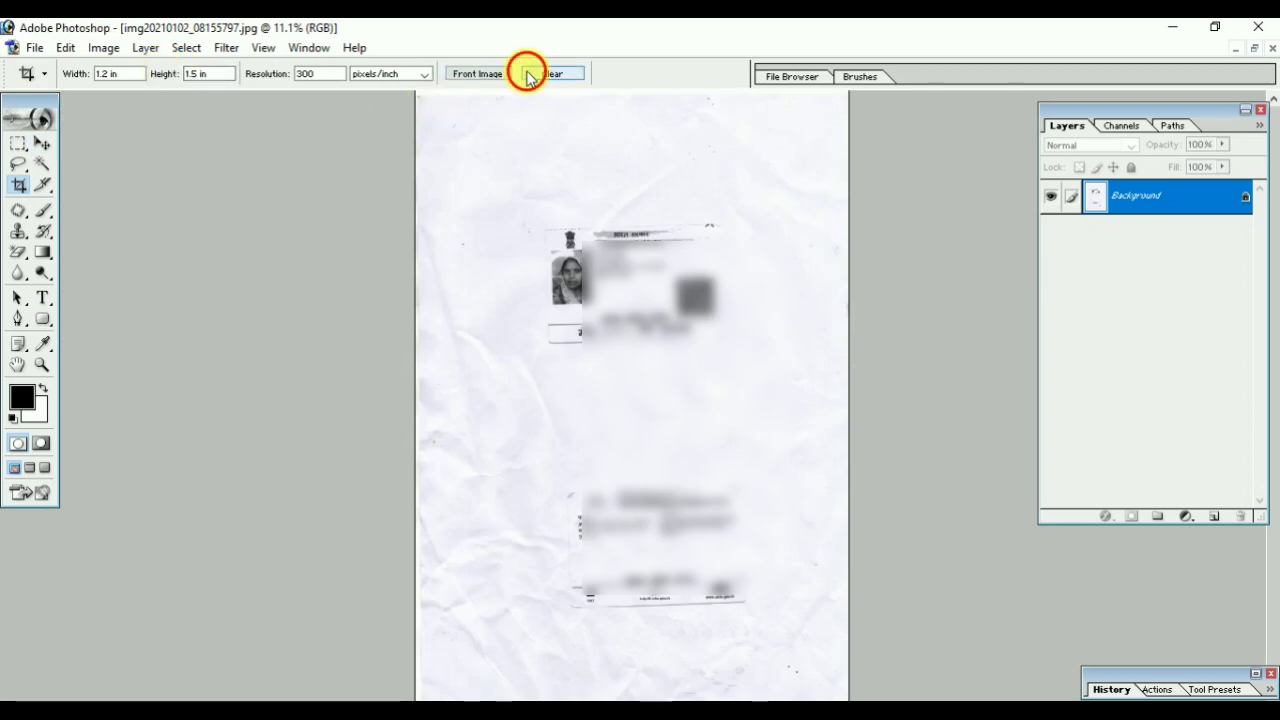
# - Maximize the scan window and try Save for Web, dismissing the out-of-memory warning
pyautogui.click(528, 75)
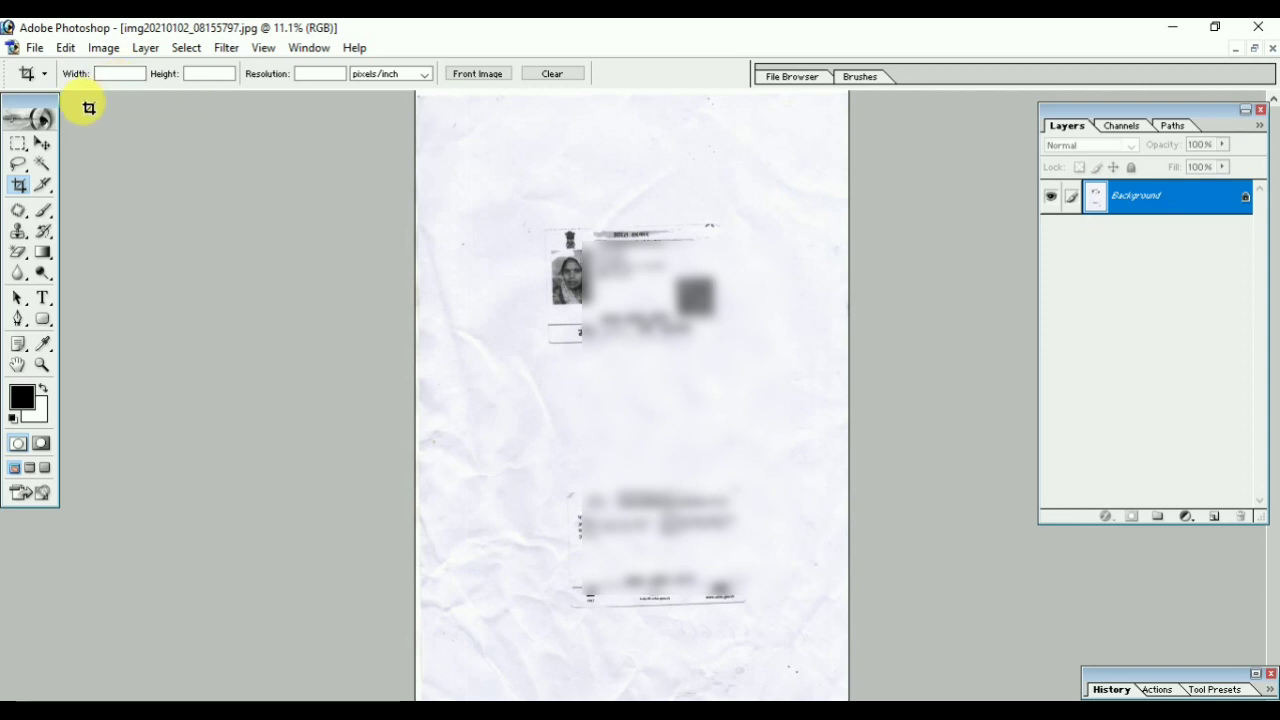
pyautogui.click(40, 143)
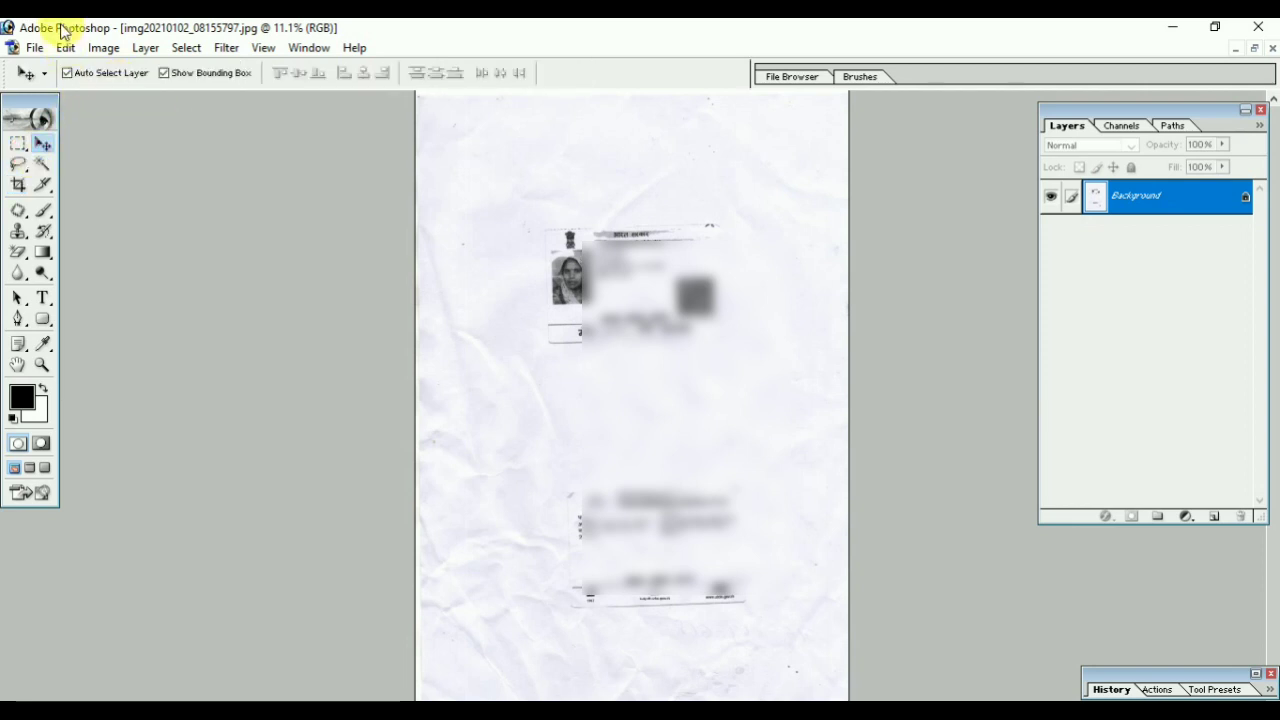
pyautogui.click(35, 47)
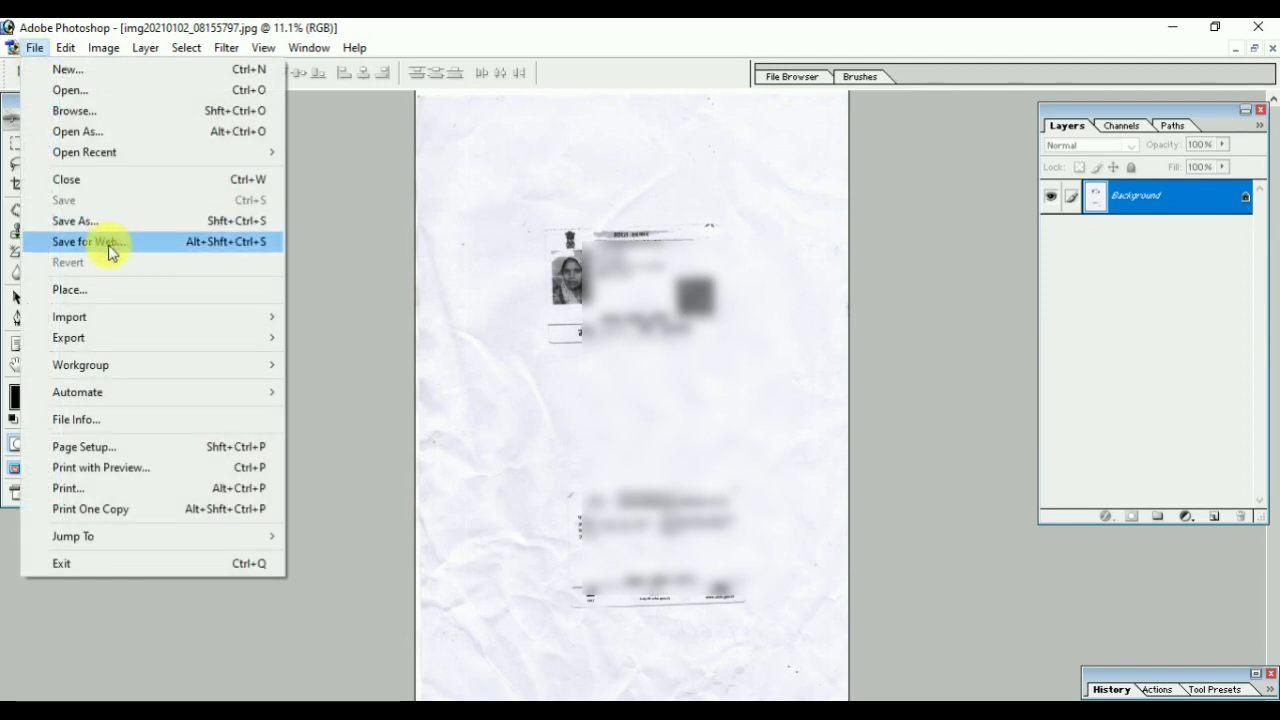
pyautogui.click(108, 242)
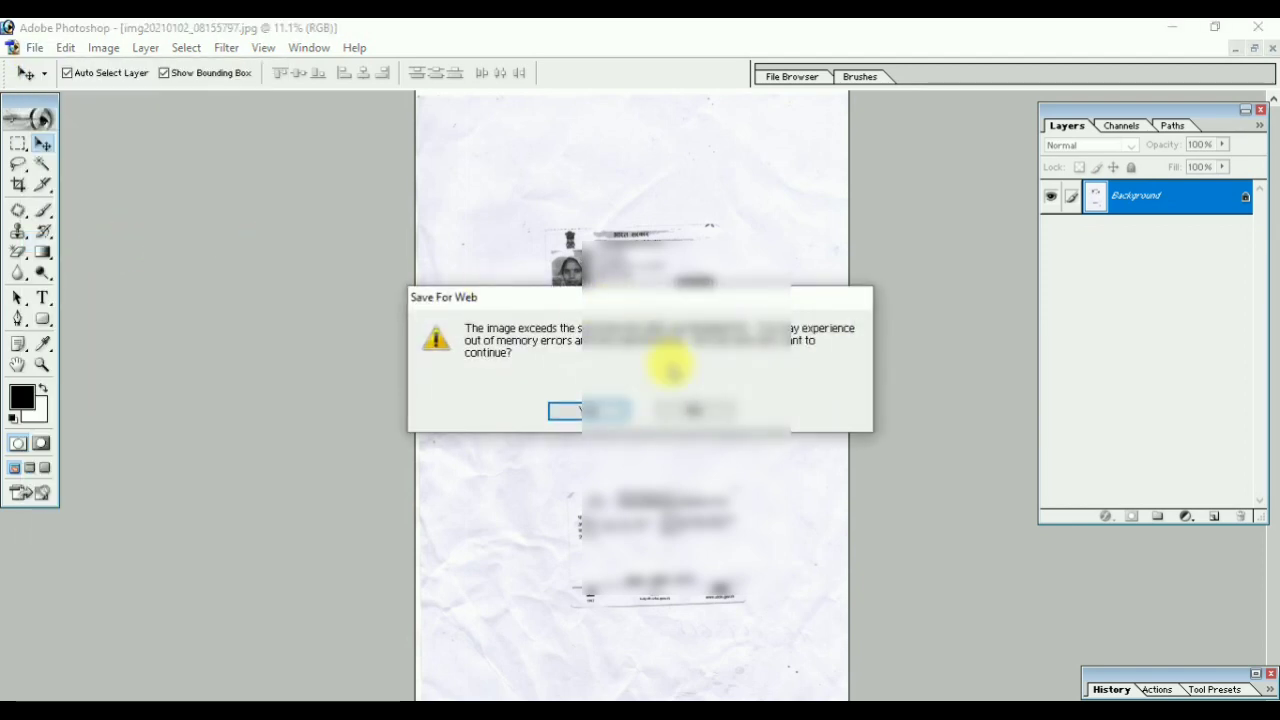
pyautogui.click(698, 408)
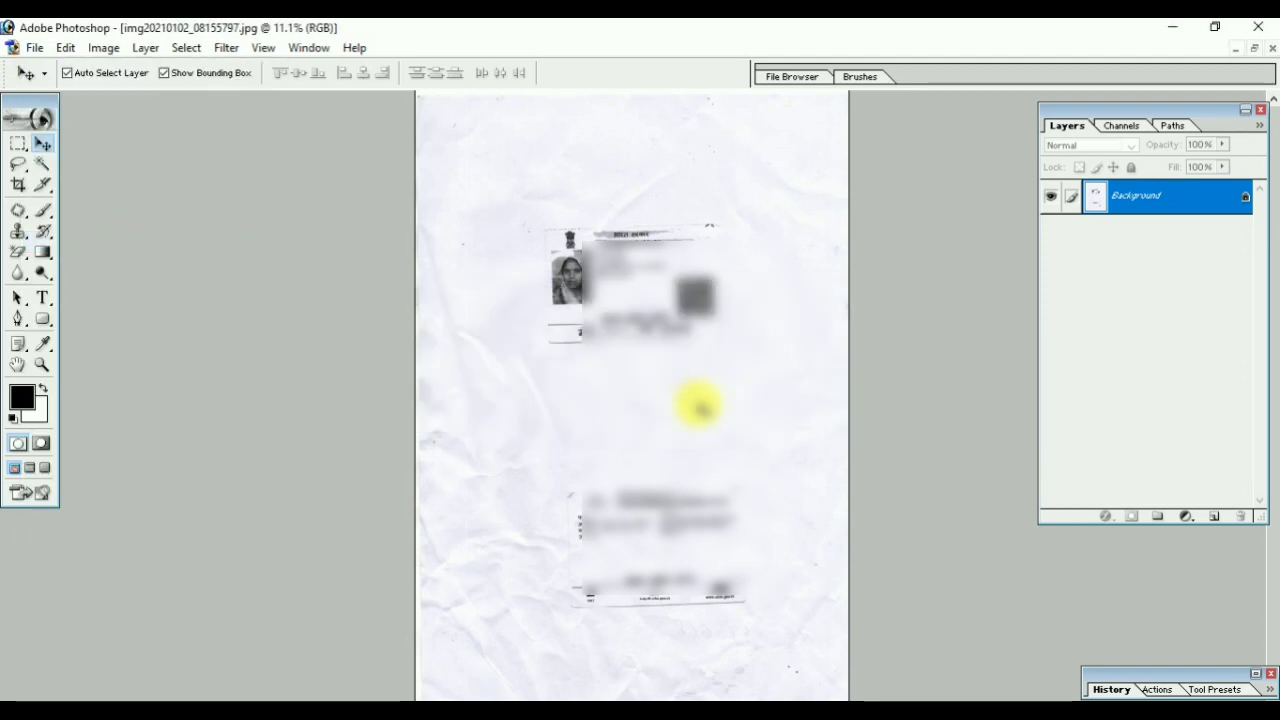
# - Crop the scan down to the ID card area
pyautogui.press('c')
pyautogui.moveTo(514, 206); pyautogui.dragTo(777, 634)
pyautogui.press('Return')
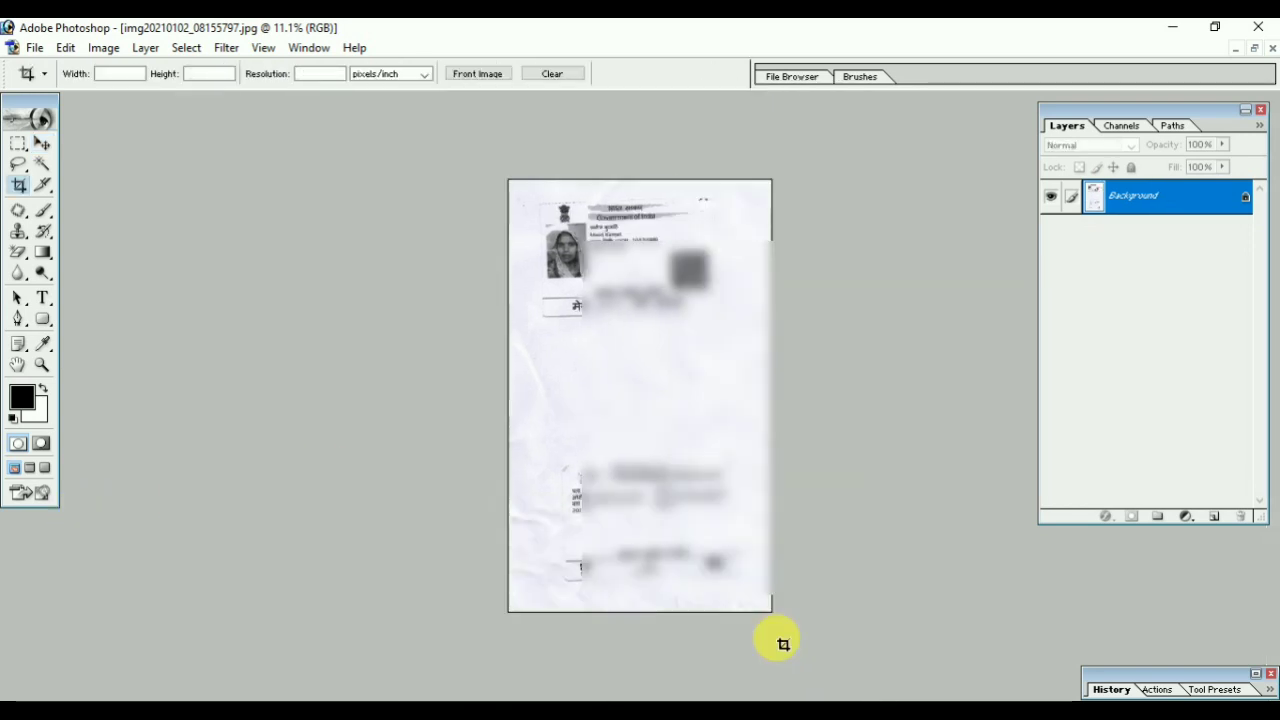
pyautogui.click(41, 149)
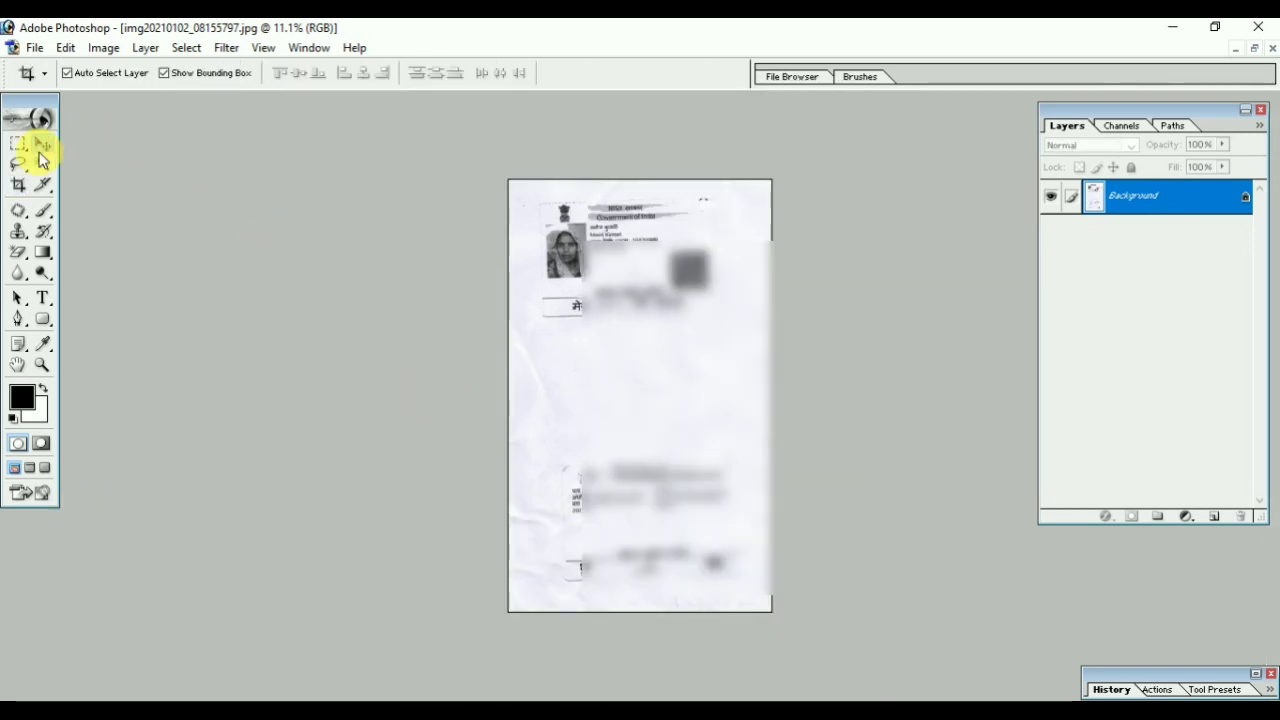
# - Set the image resolution to 300 pixels per inch in Image Size
pyautogui.click(103, 47)
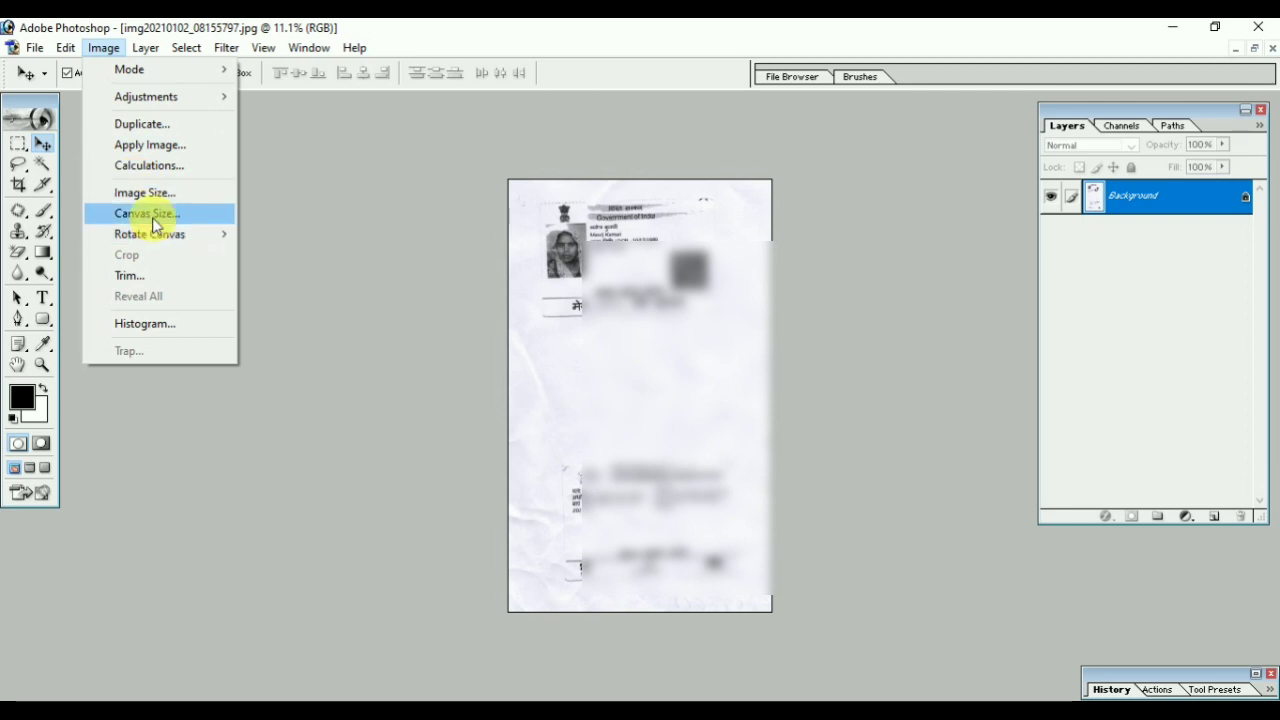
pyautogui.click(143, 192)
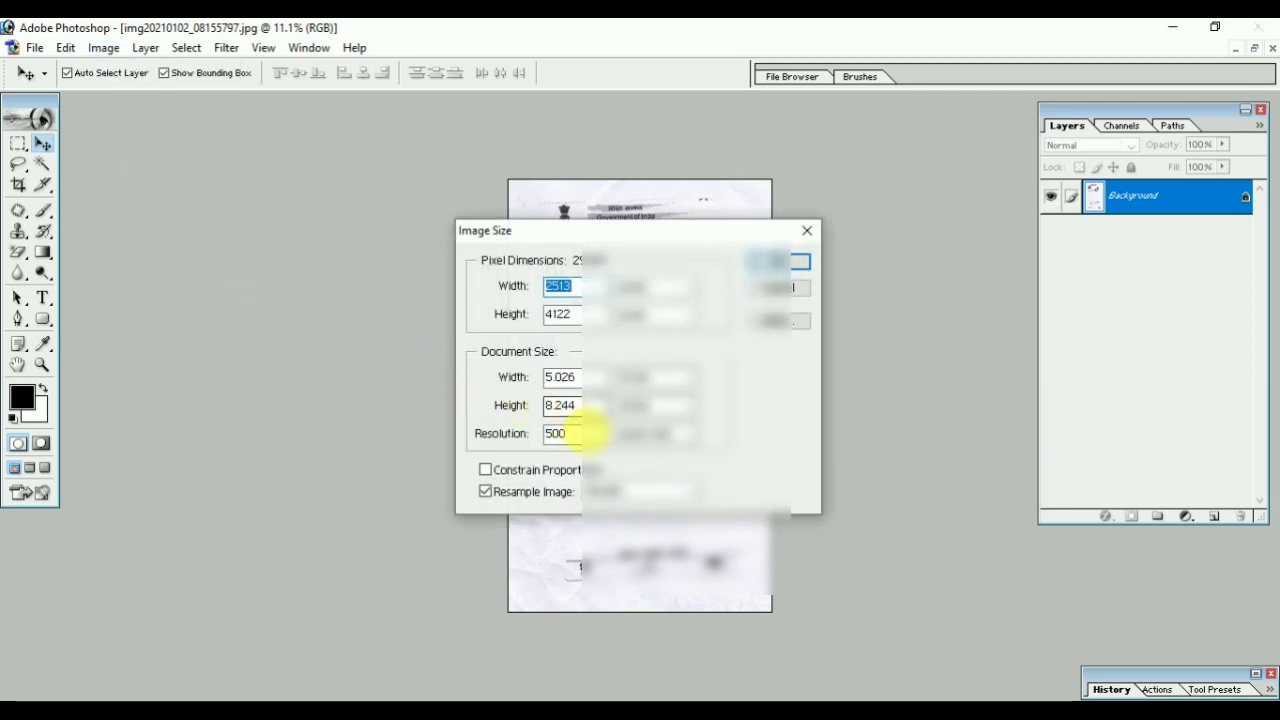
pyautogui.click(575, 433)
pyautogui.write('300')
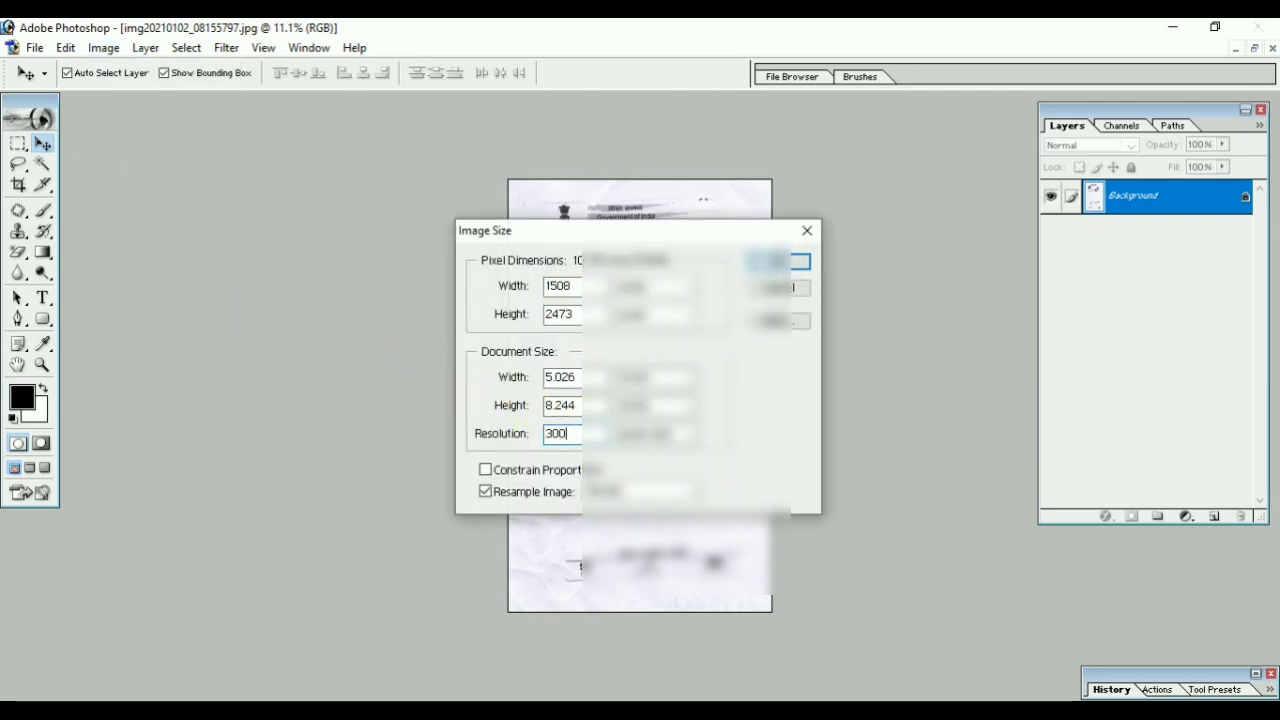
pyautogui.press('Return')
pyautogui.hotkey('ctrl', '+')
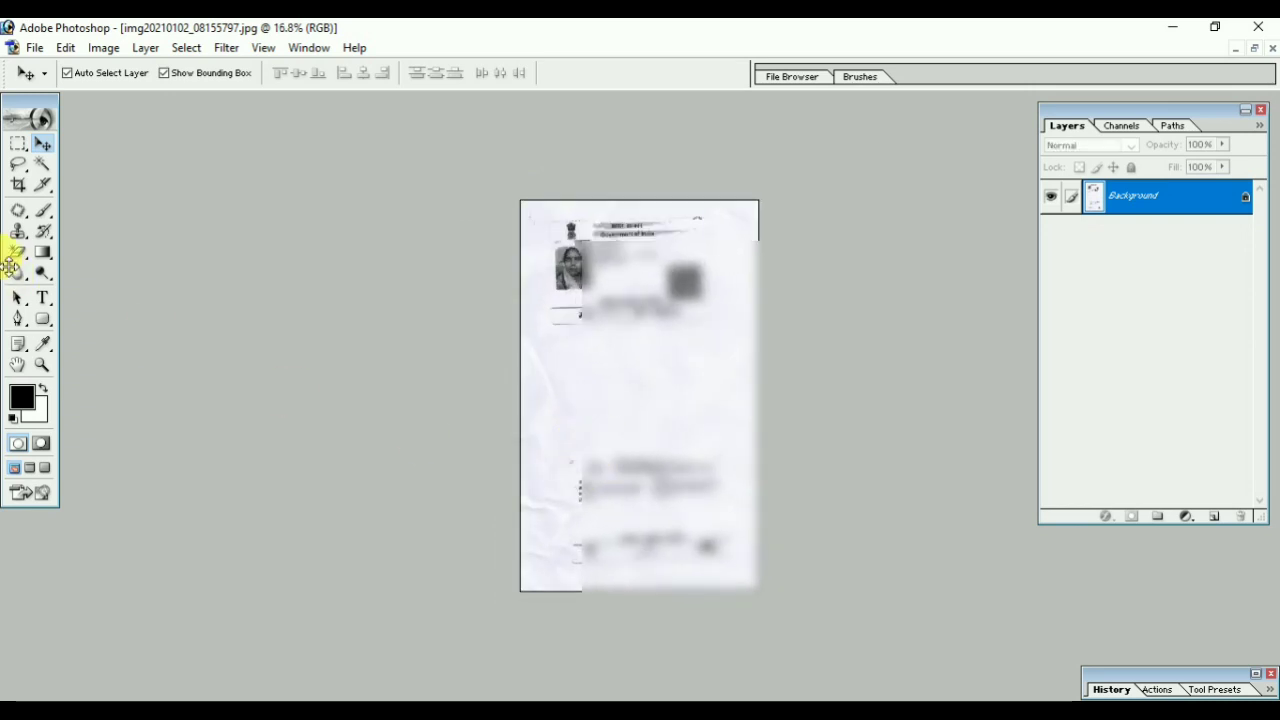
# - In Save for Web, lower the JPEG quality to 24 to reach about 85.53K
pyautogui.click(34, 47)
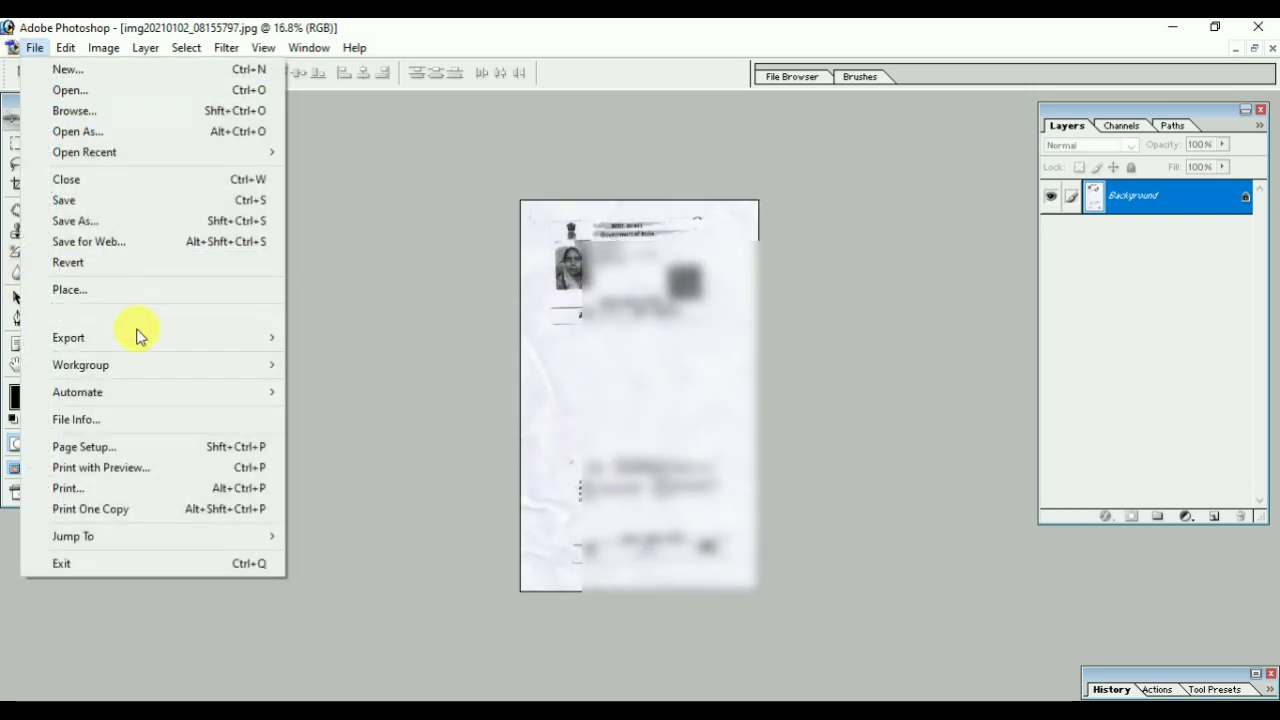
pyautogui.click(131, 241)
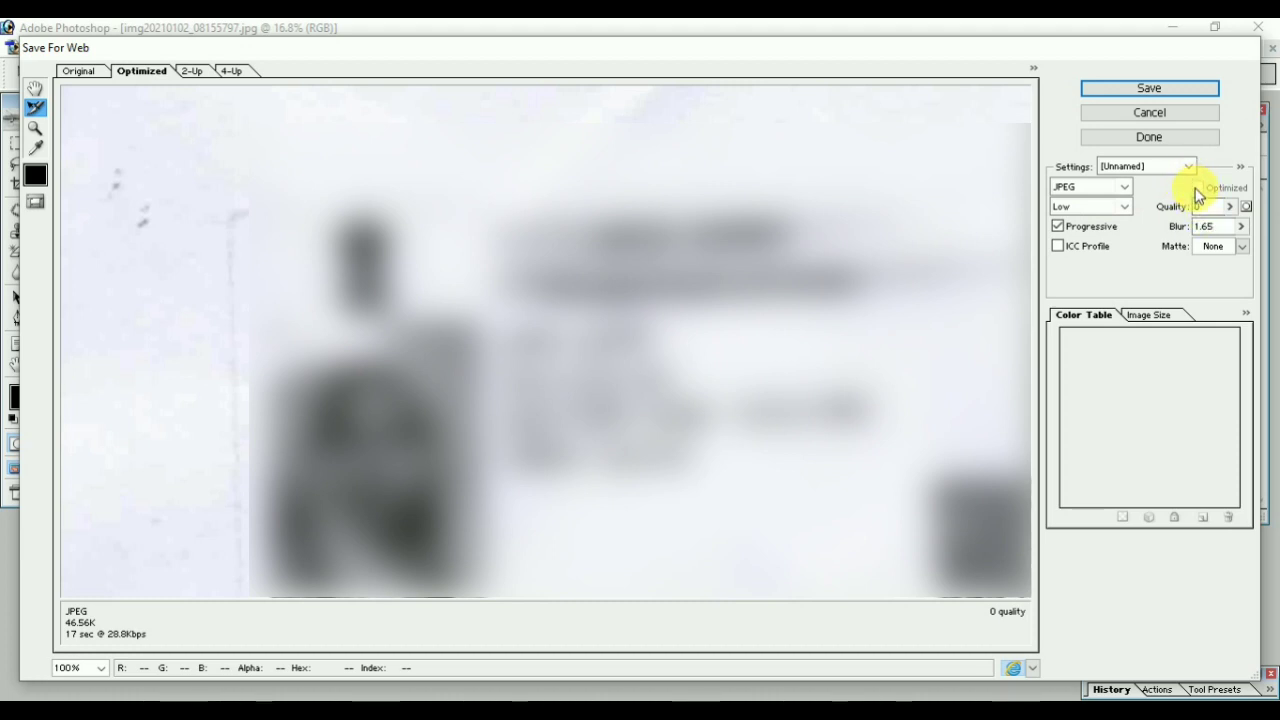
pyautogui.click(1230, 207)
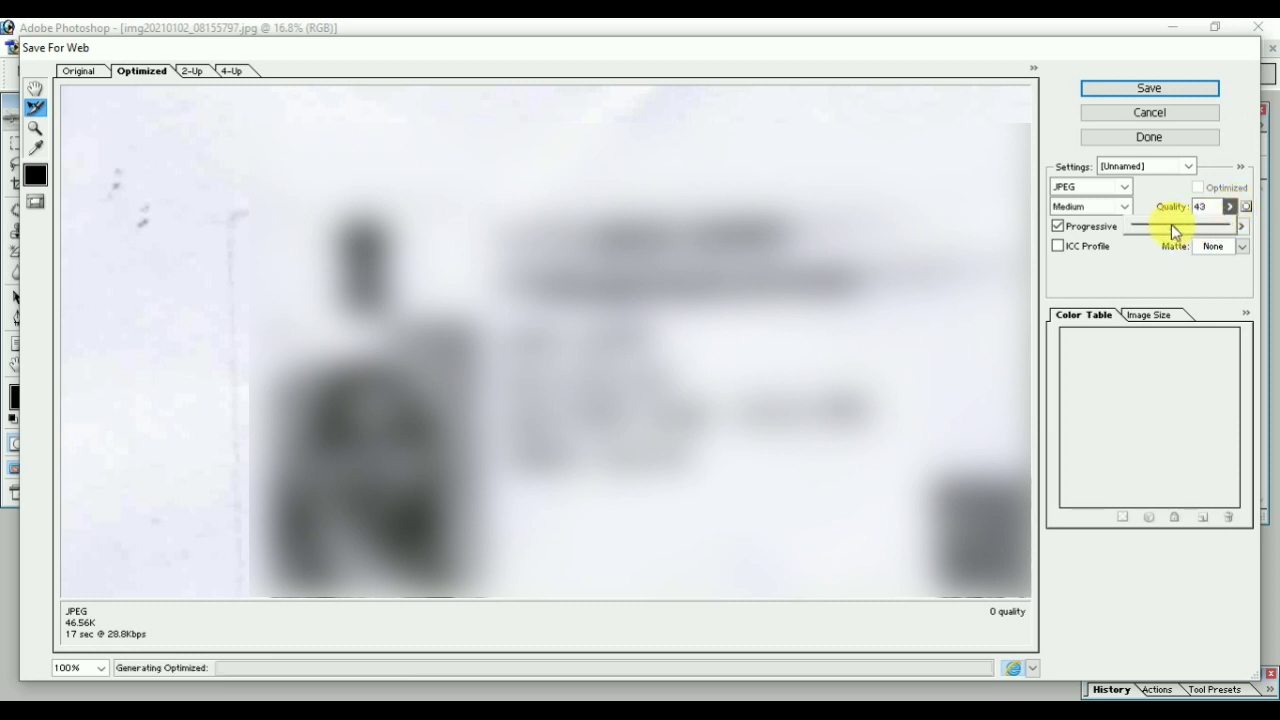
pyautogui.moveTo(1172, 227); pyautogui.dragTo(1163, 233)
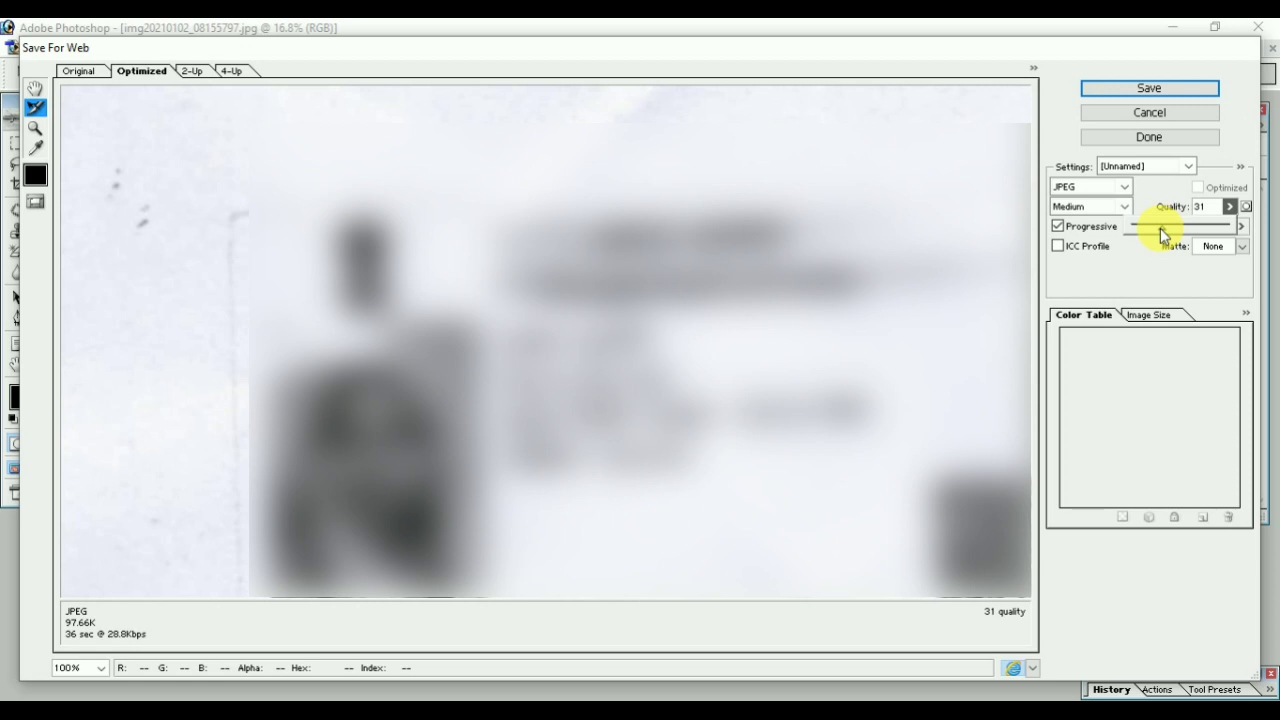
pyautogui.moveTo(1157, 236); pyautogui.dragTo(1155, 230)
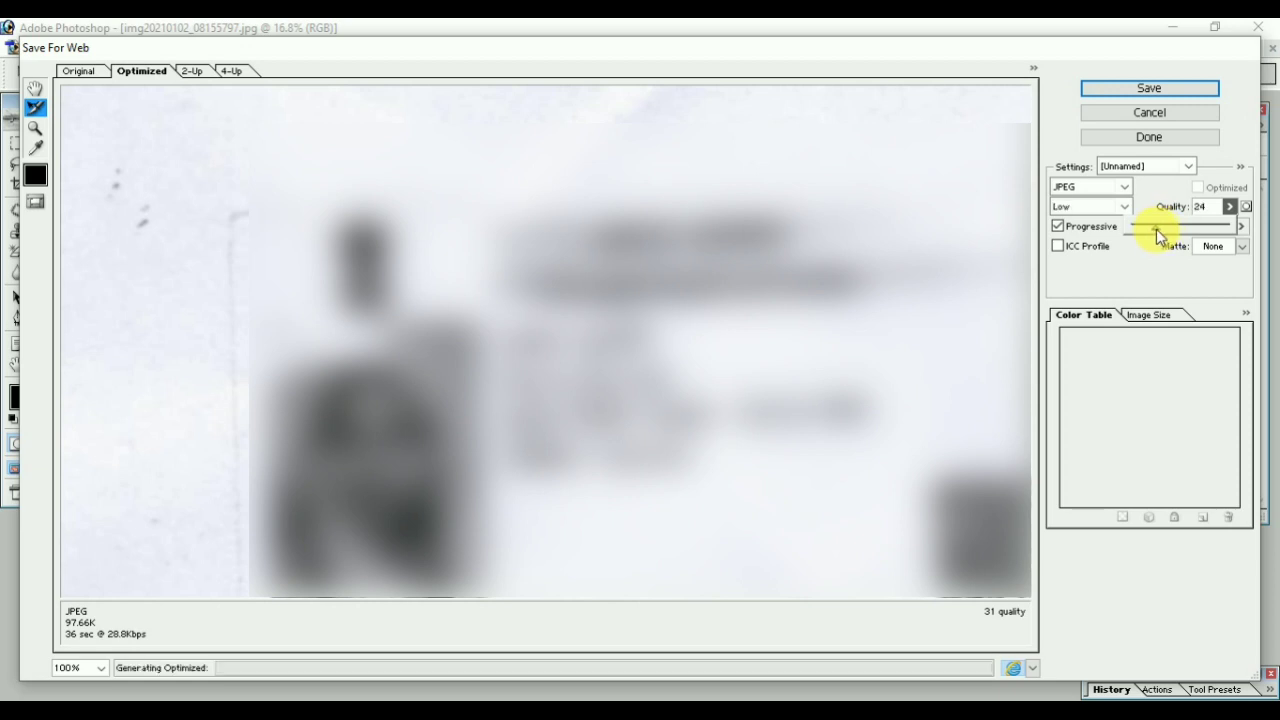
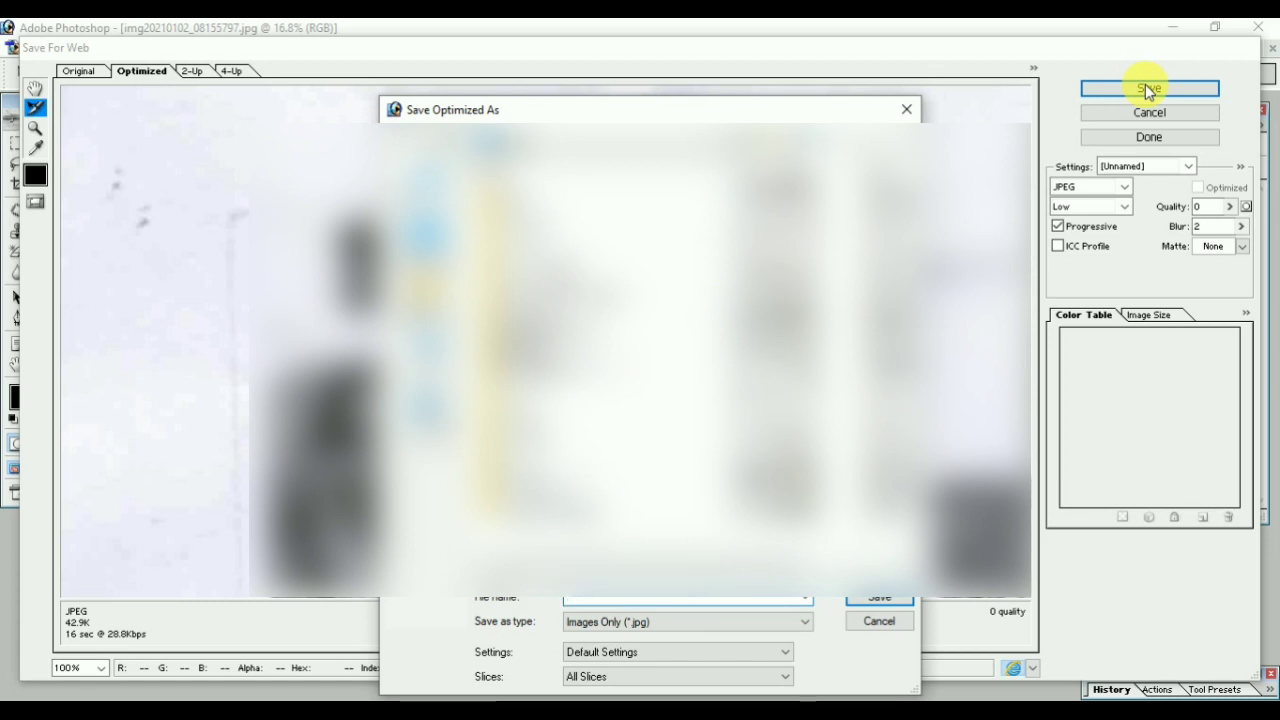
# - Save the low-quality JPEG as Aadharcard and minimize Photoshop
pyautogui.write('Aadharcard')
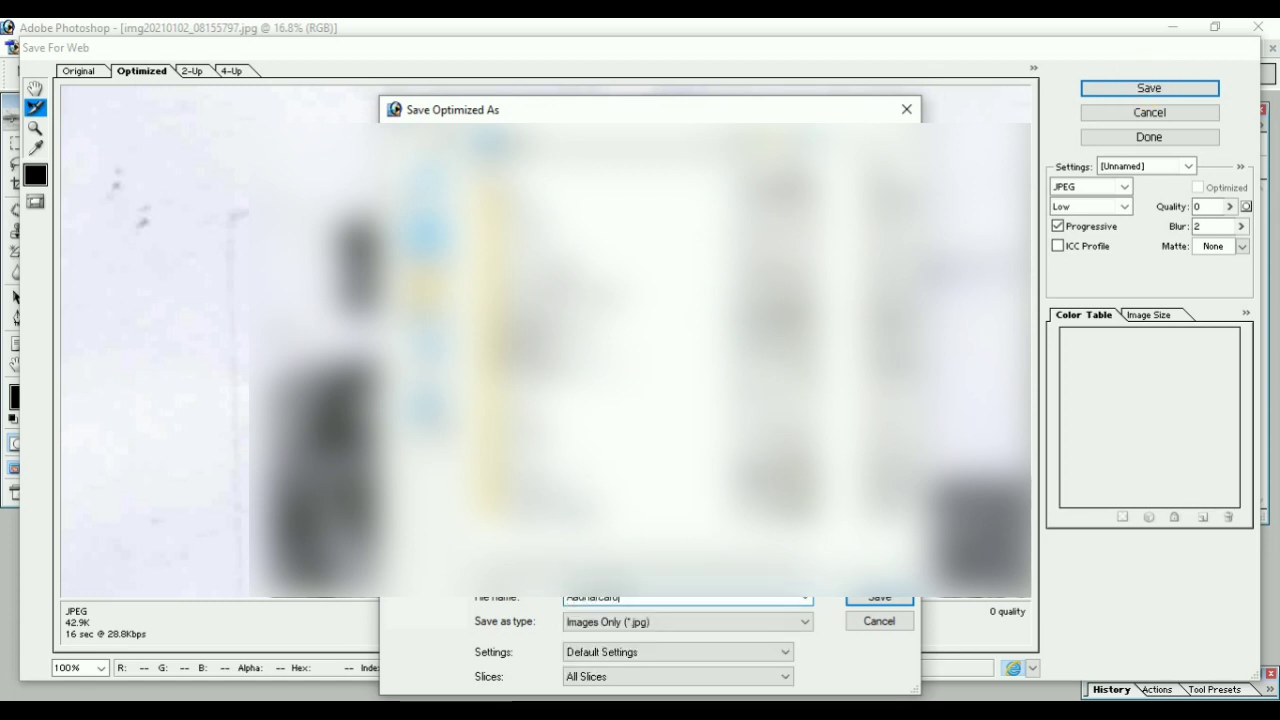
pyautogui.press('Return')
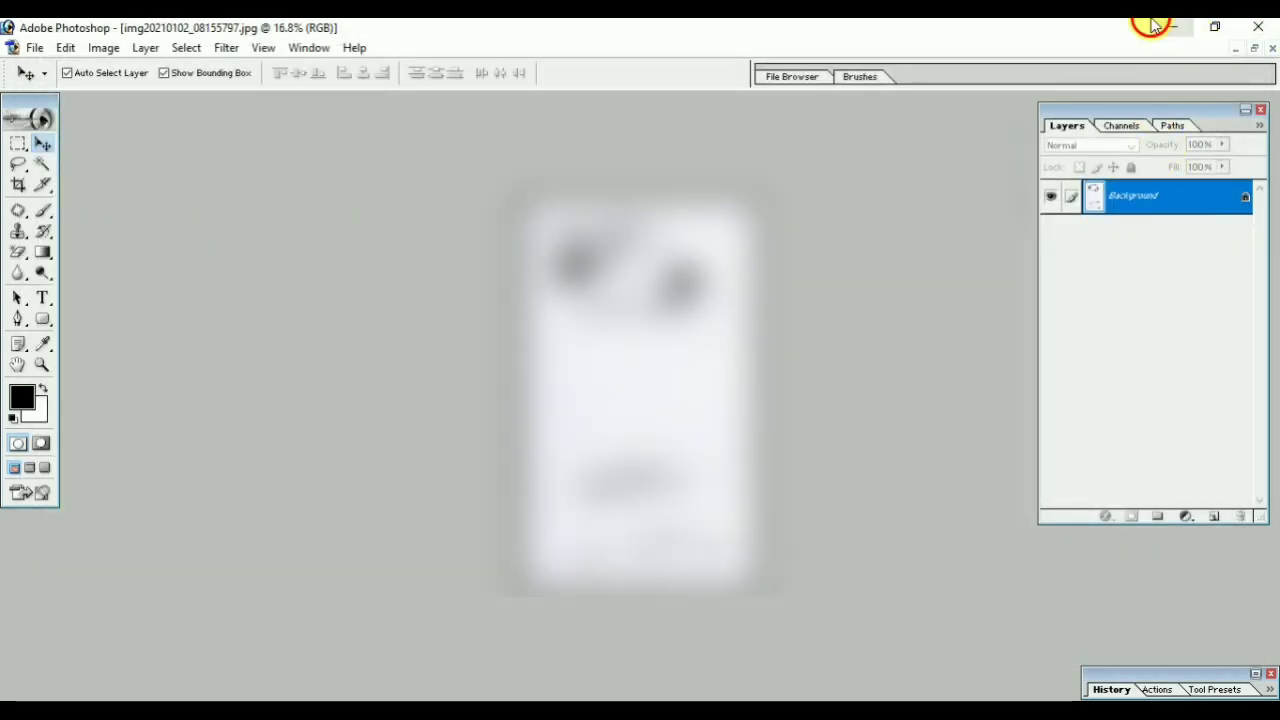
pyautogui.click(1174, 26)
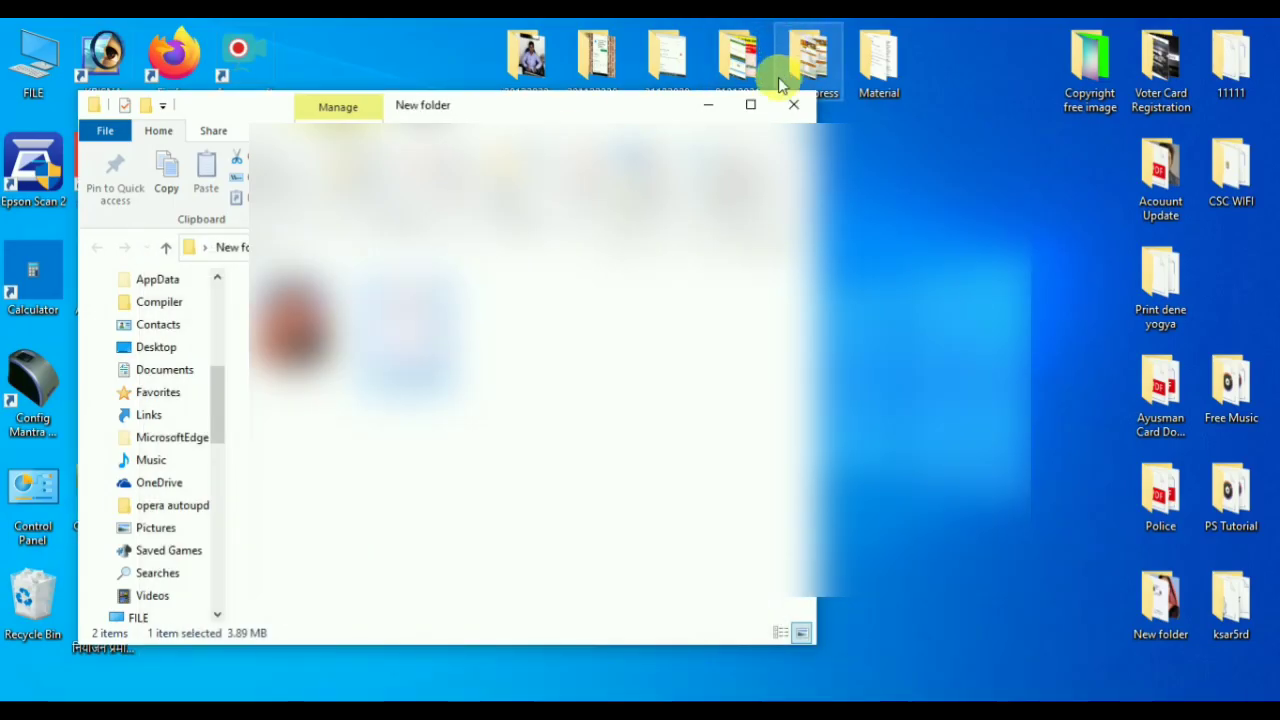
# - Move the Aadharcard file into New folder and open it to review its contents
pyautogui.click(793, 104)
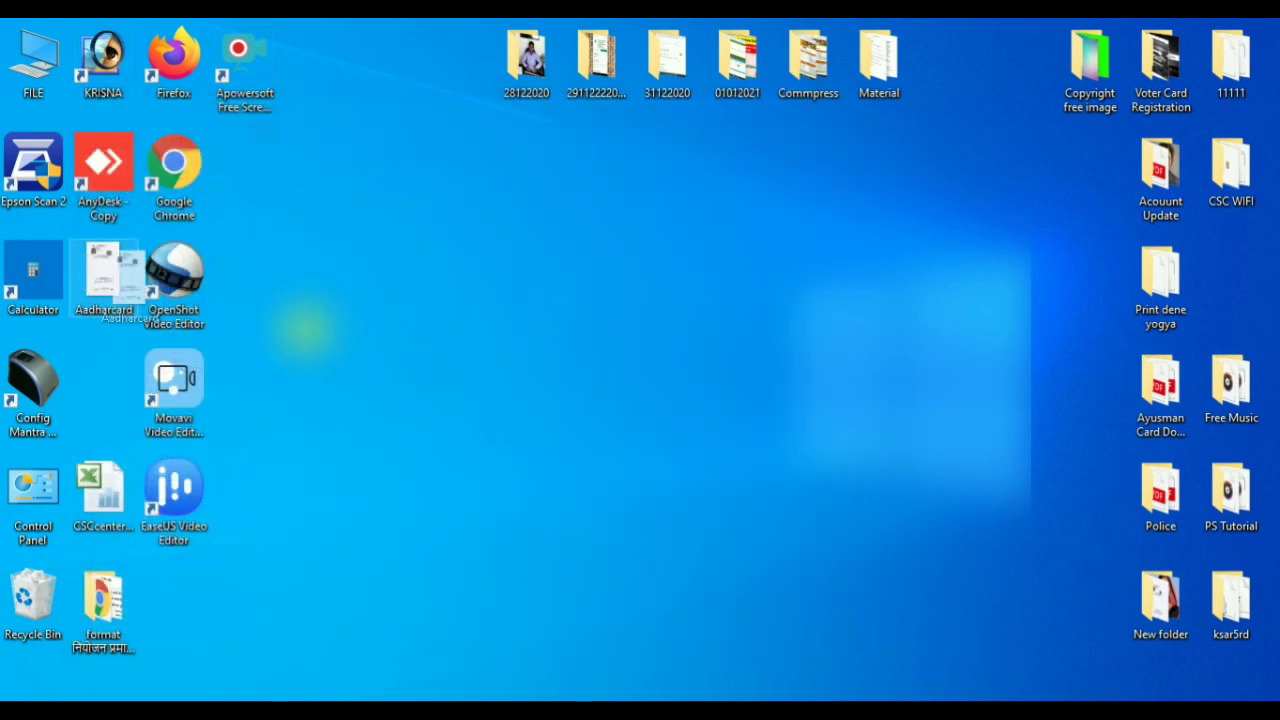
pyautogui.moveTo(115, 290); pyautogui.dragTo(1145, 605)
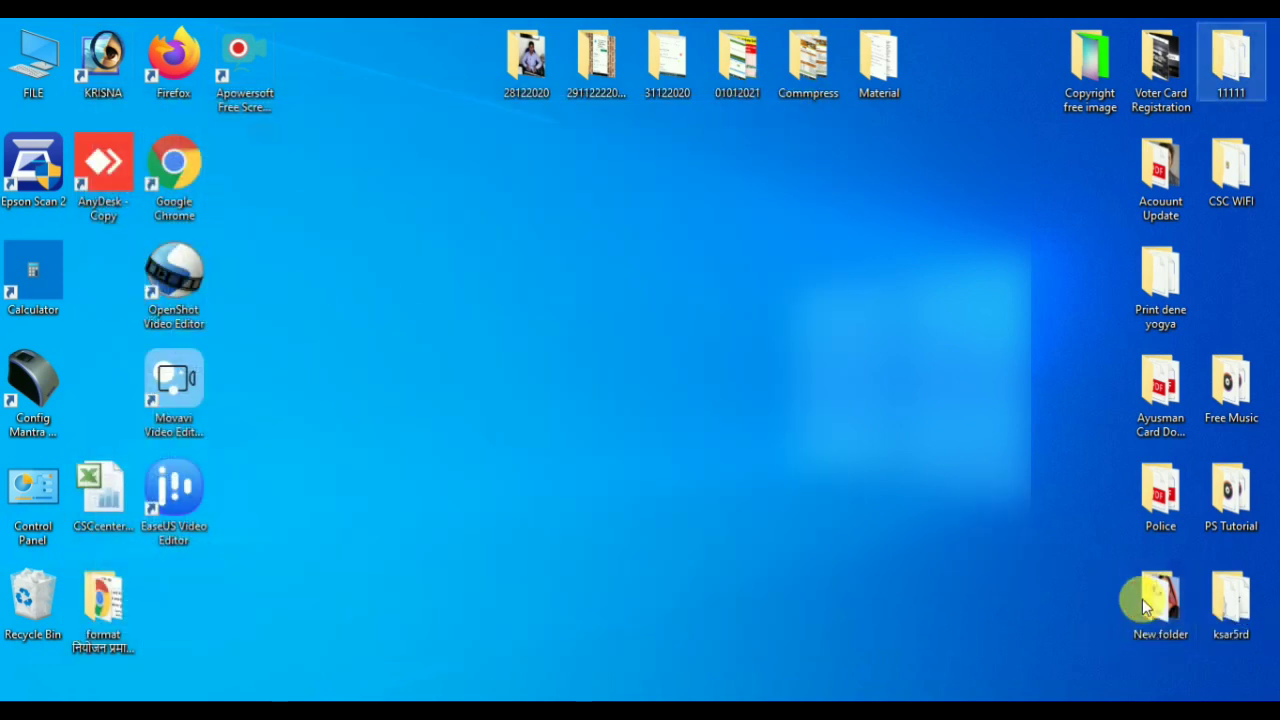
pyautogui.doubleClick(1142, 599)
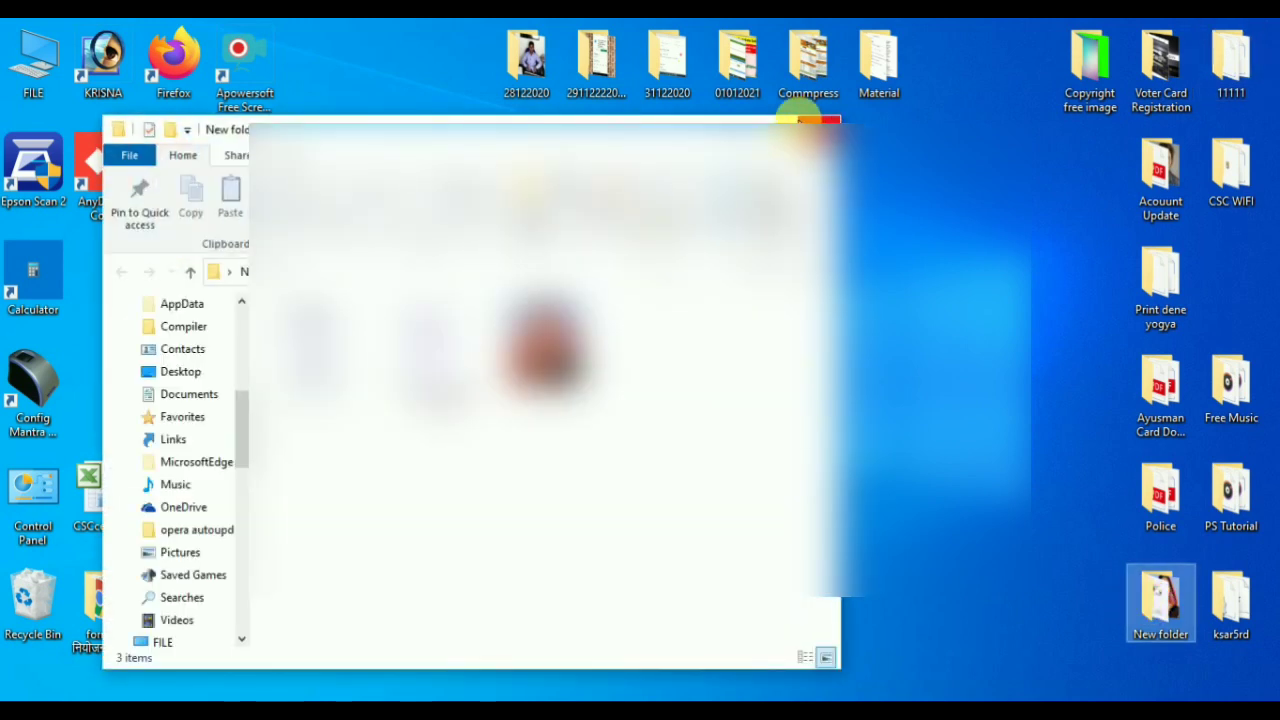
pyautogui.doubleClick(783, 122)
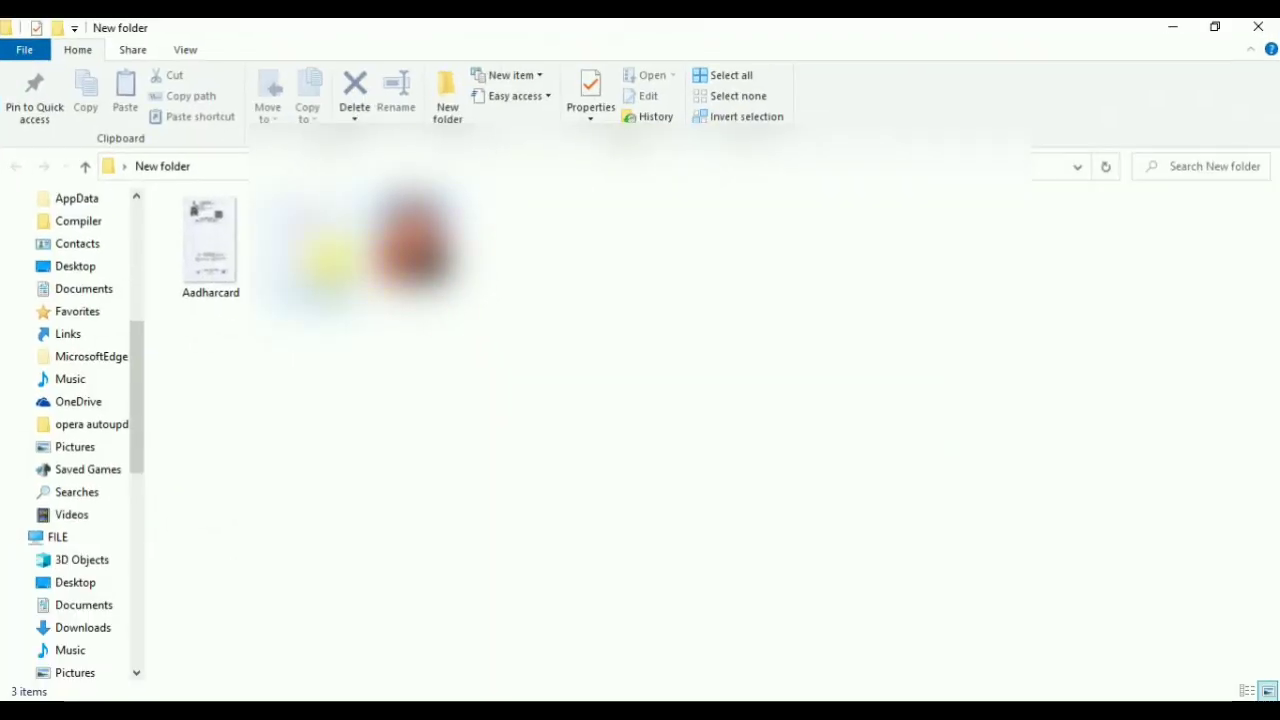
pyautogui.click(318, 275)
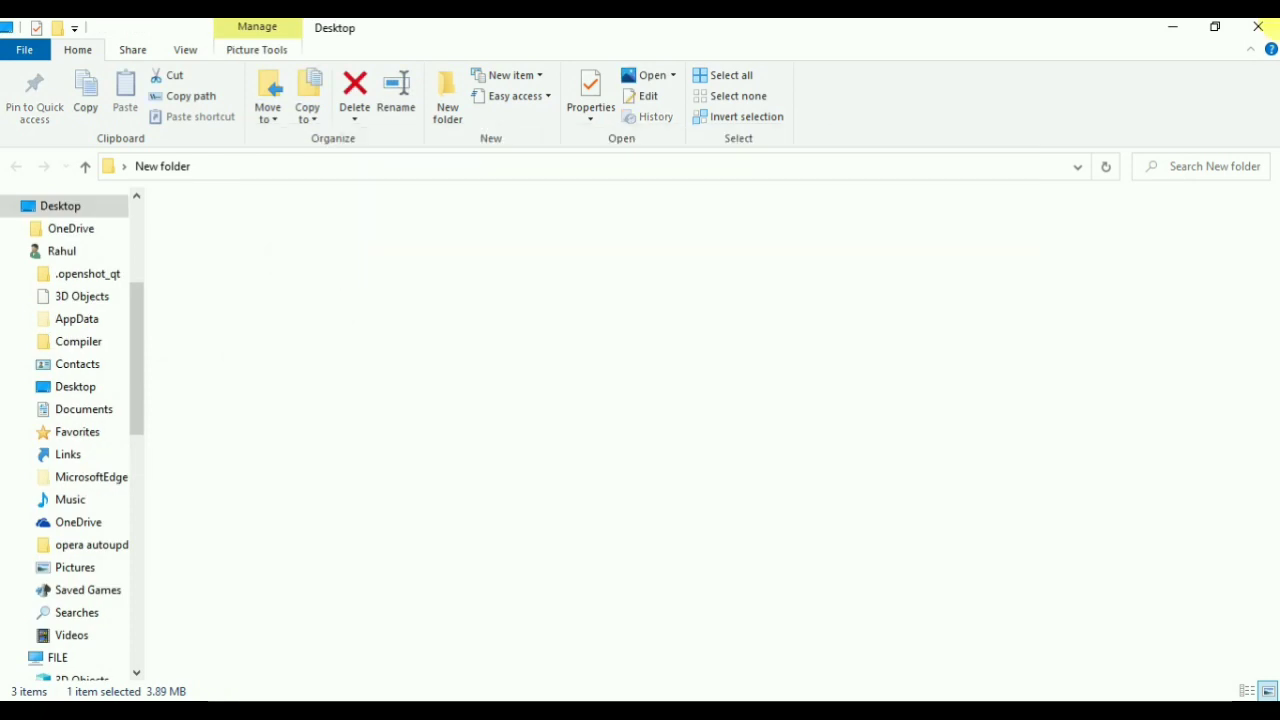
pyautogui.click(1259, 27)
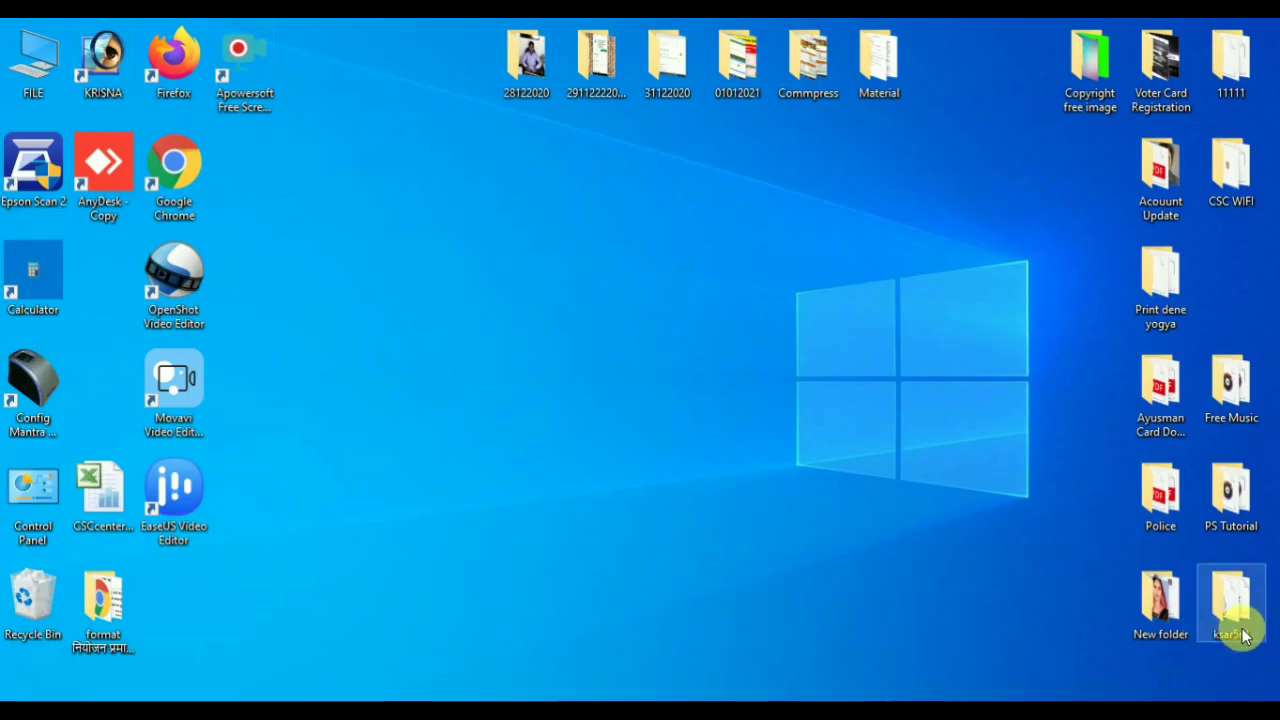
# - Delete the original img20210102_08155797 scan, confirm Aadharcard is 42.9 KB, and close the folder
pyautogui.click(1157, 632)
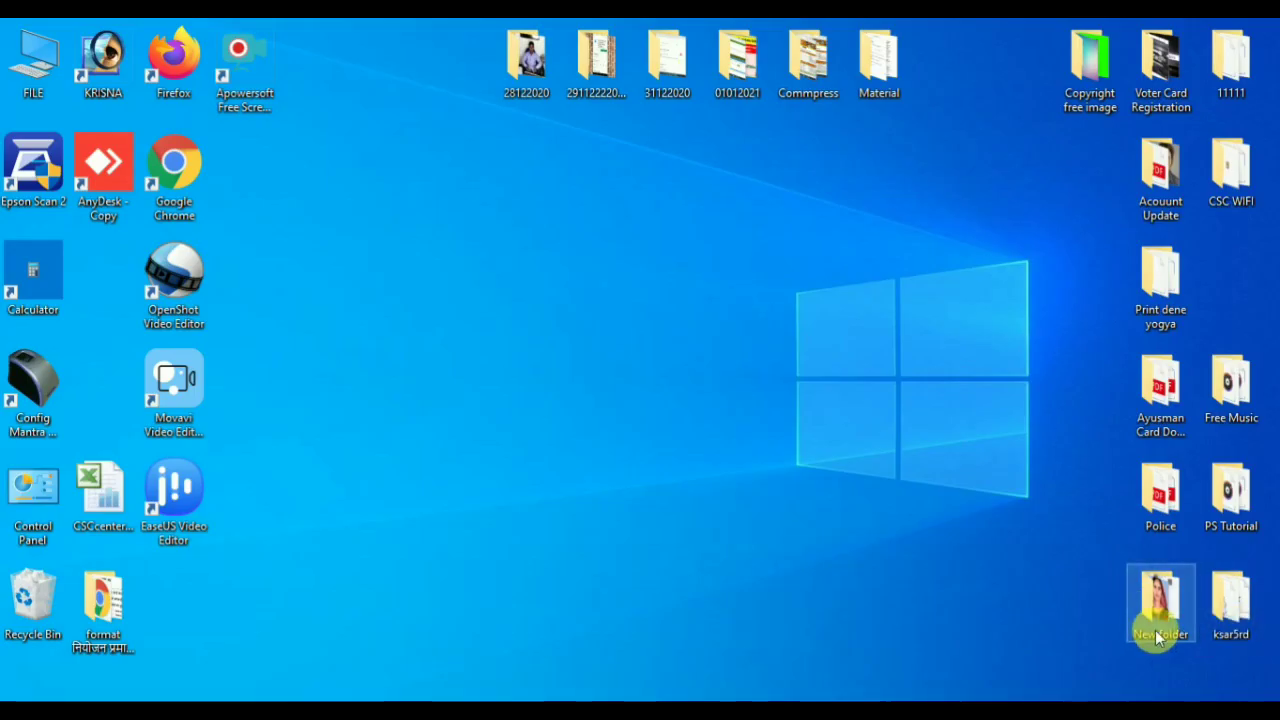
pyautogui.doubleClick(1155, 622)
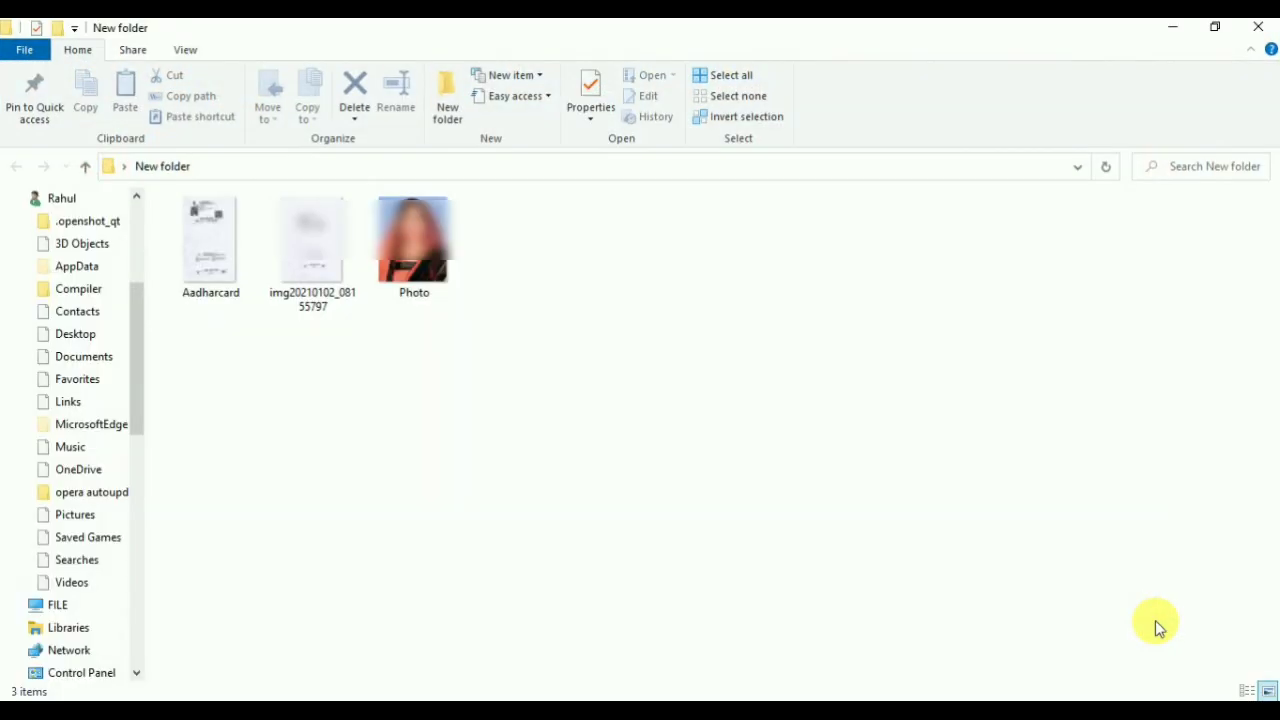
pyautogui.click(420, 258)
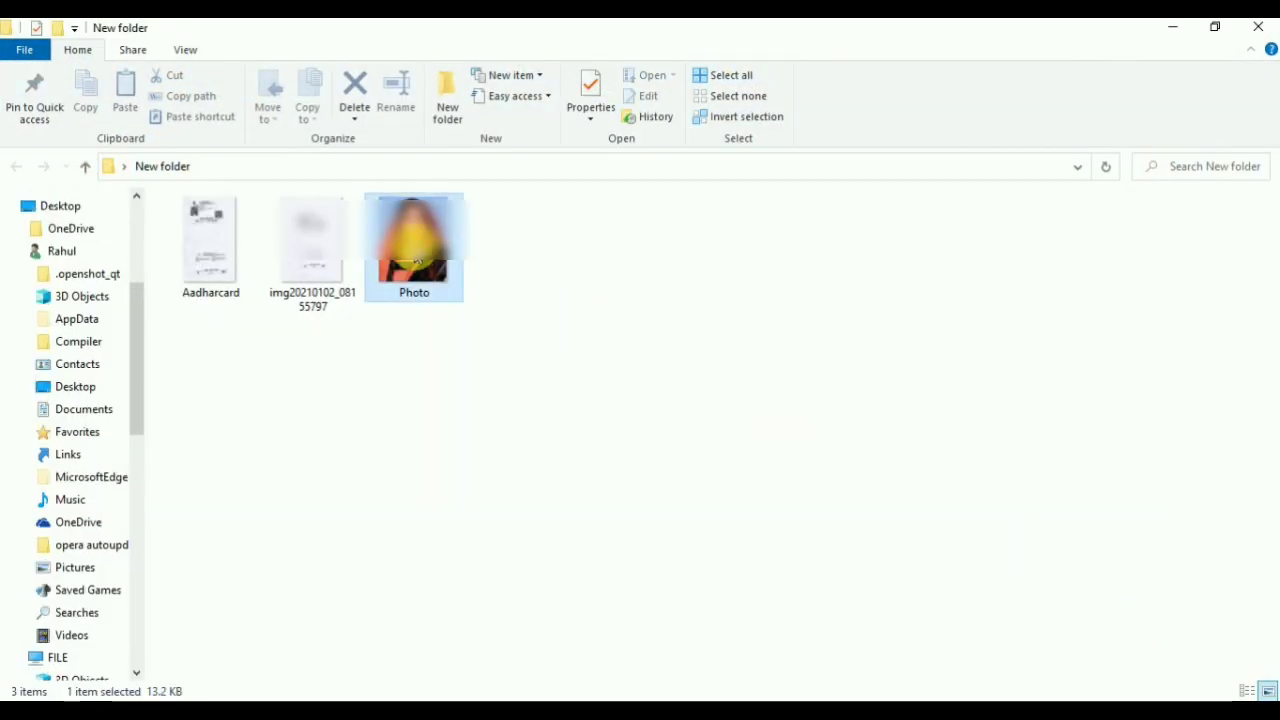
pyautogui.click(245, 220)
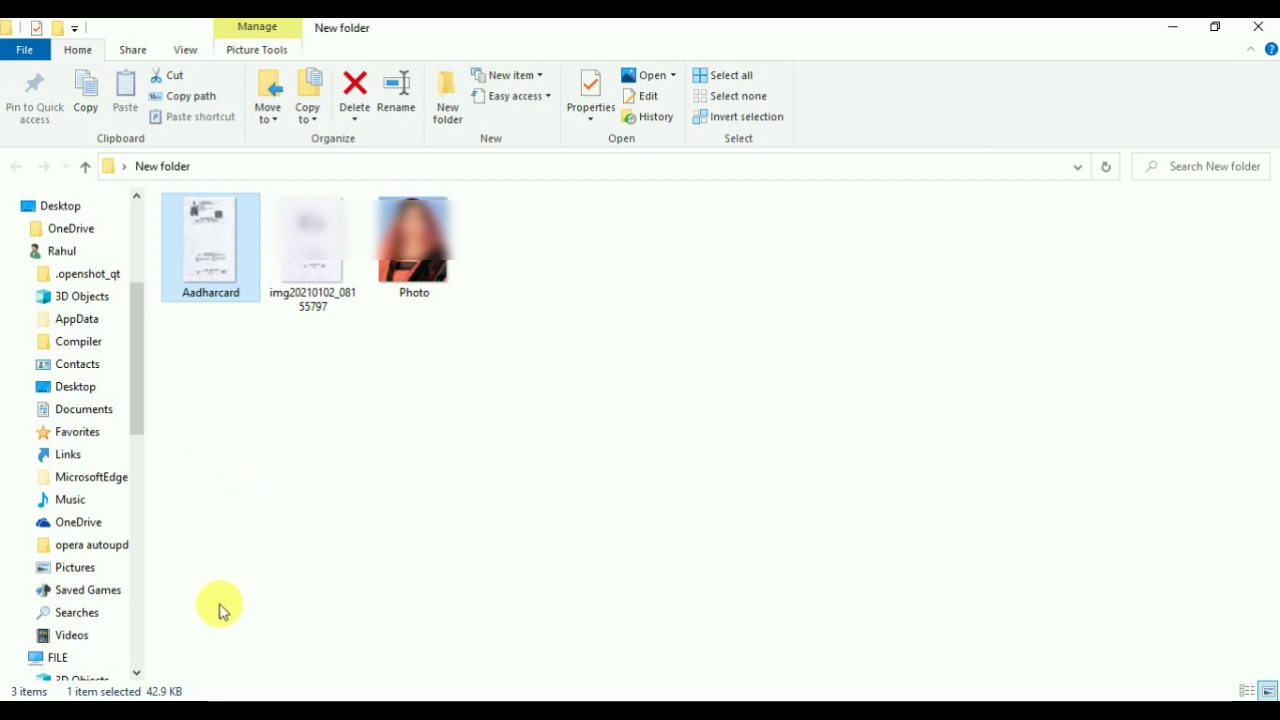
pyautogui.click(300, 250)
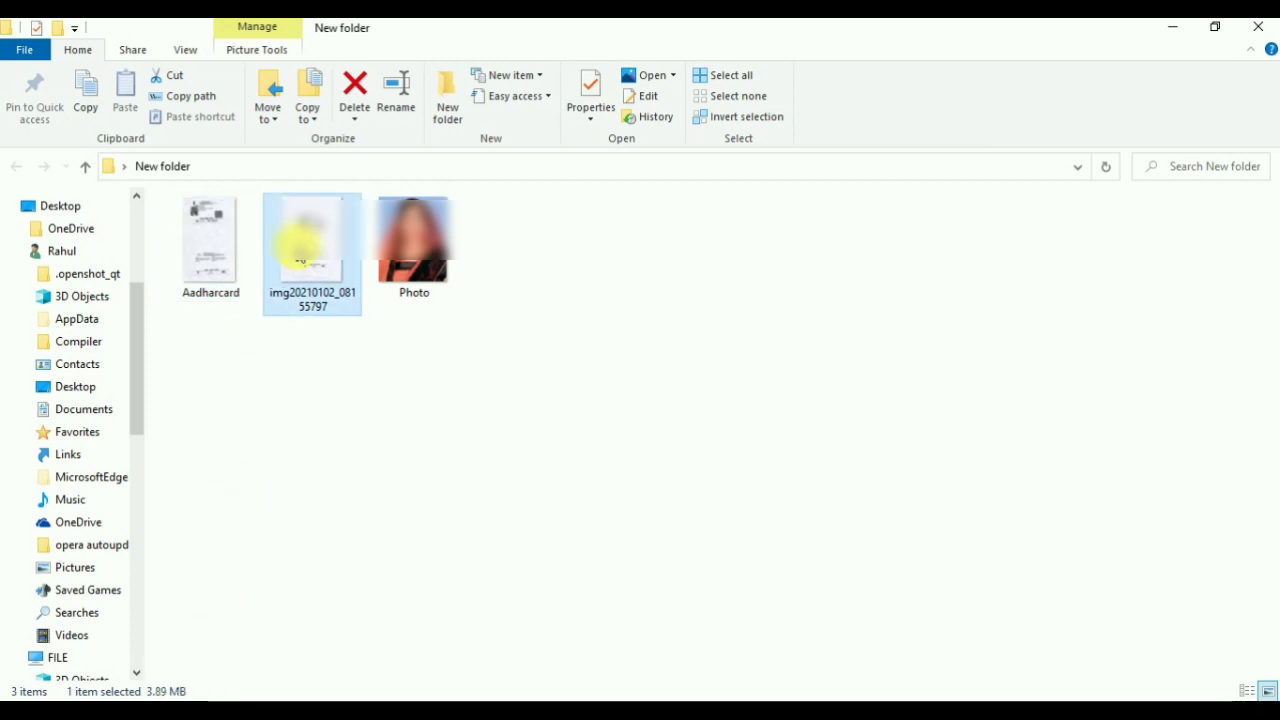
pyautogui.press('Delete')
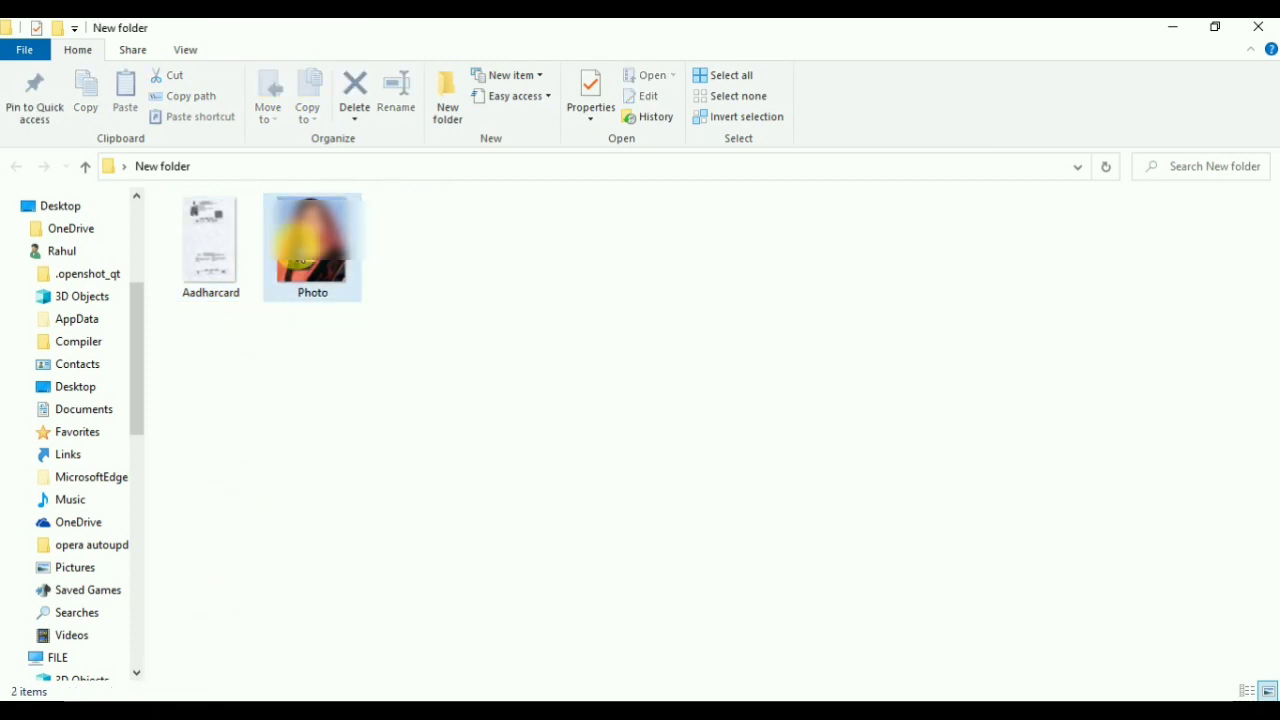
pyautogui.click(205, 222)
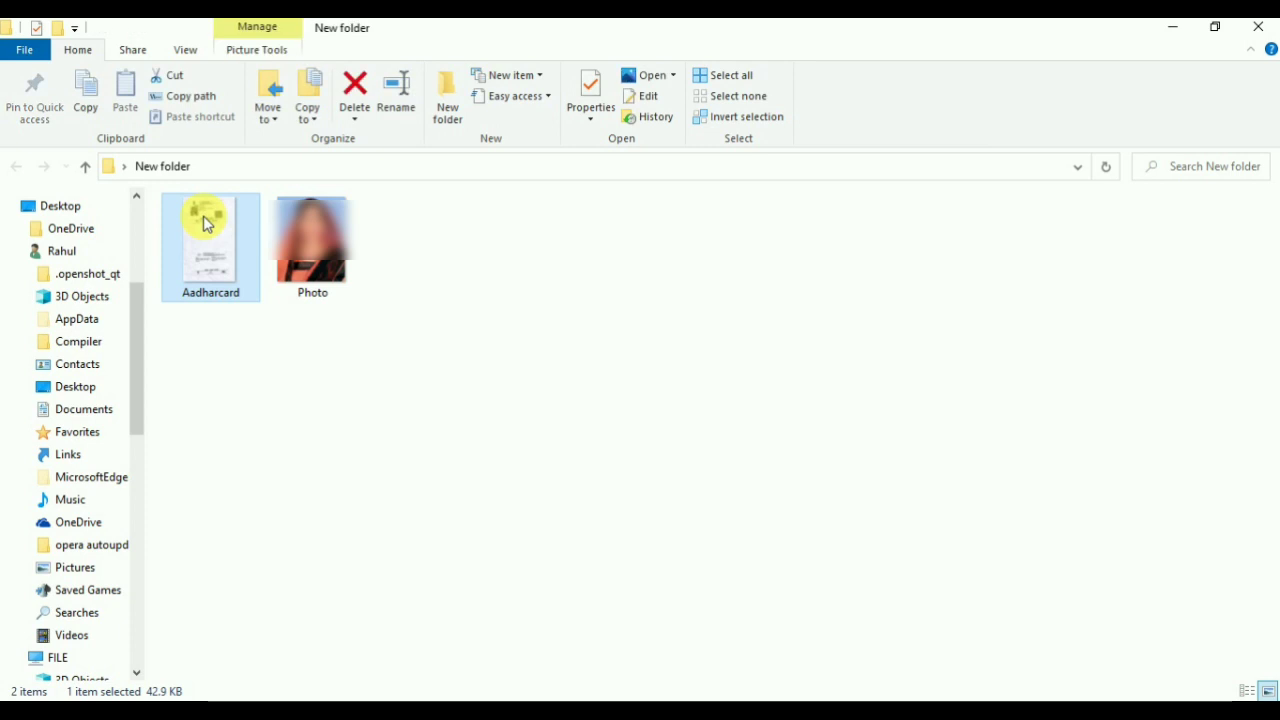
pyautogui.click(1258, 27)
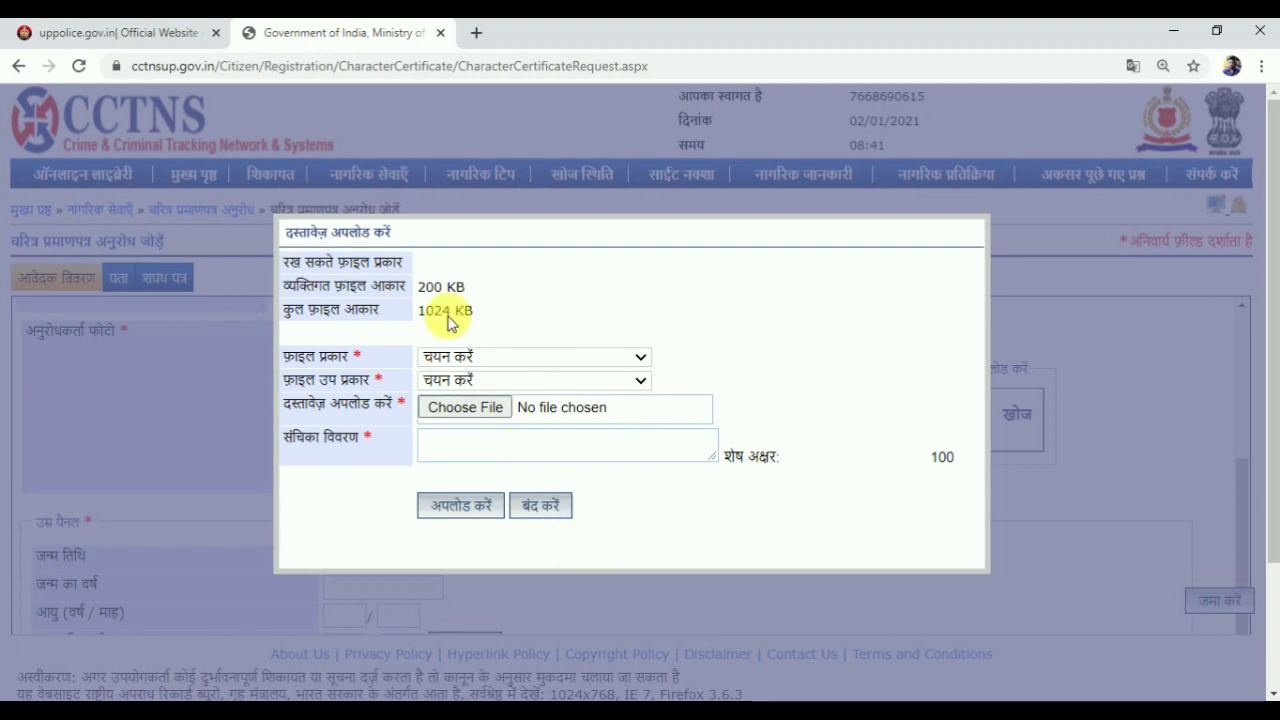
# - Set the upload file type to दस्तावेज़ with sub-type पहचान प्रमाण
pyautogui.click(506, 356)
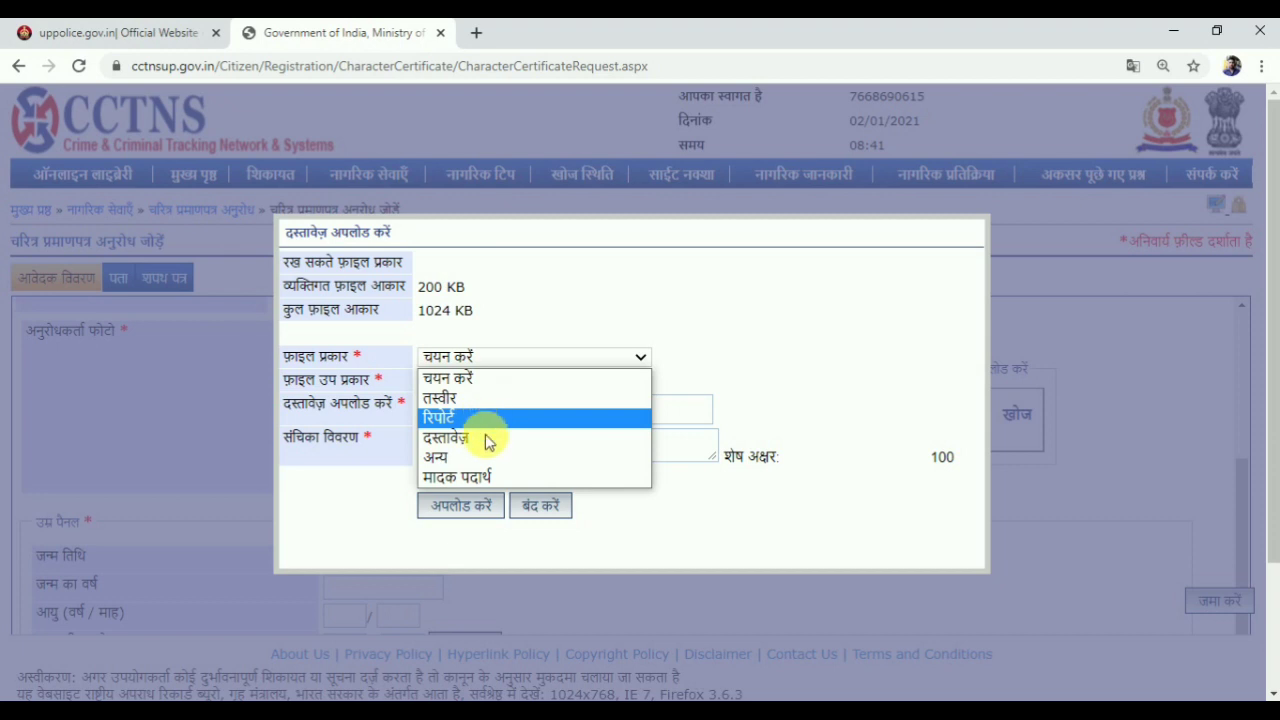
pyautogui.click(484, 440)
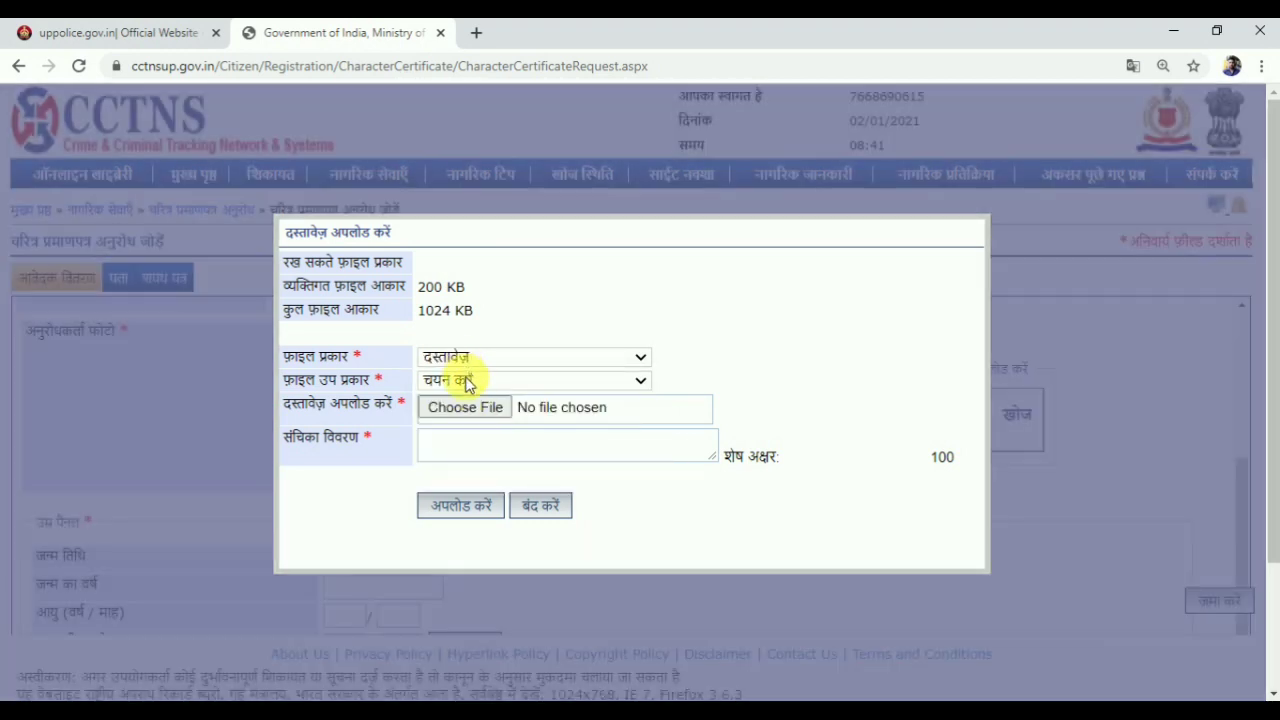
pyautogui.click(466, 378)
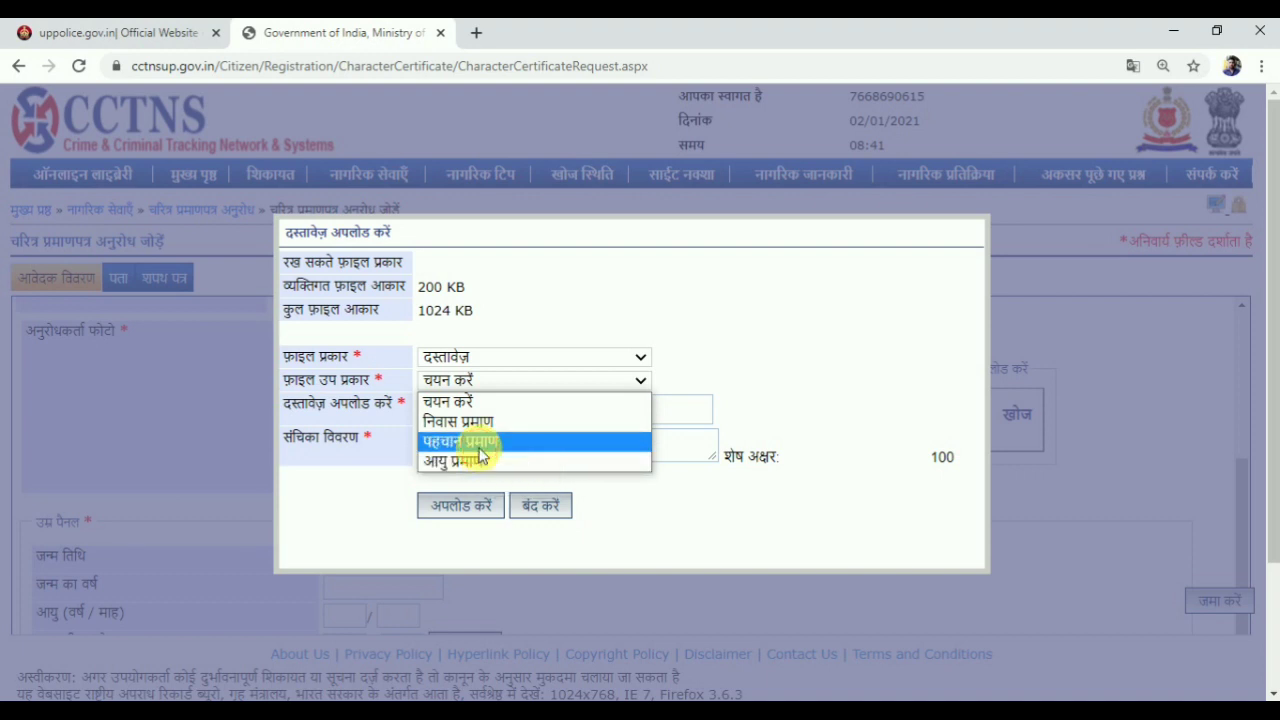
pyautogui.click(482, 441)
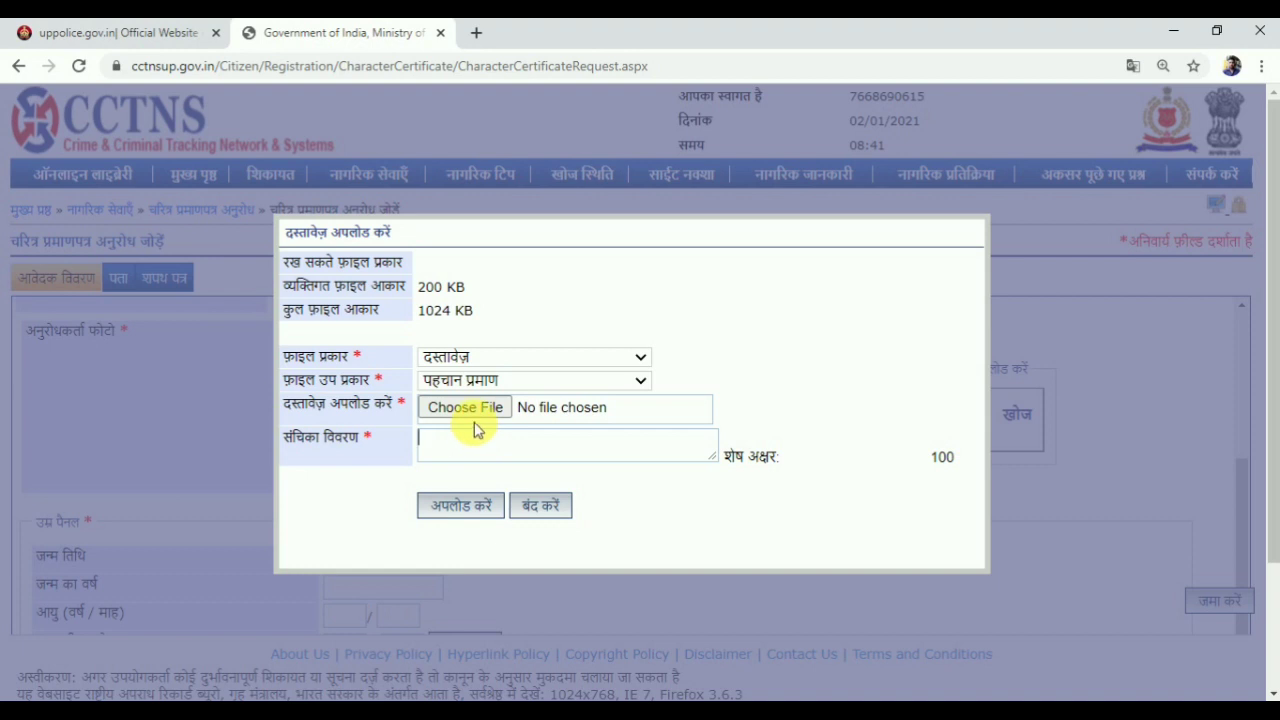
# - Attach Aadharcard.jpg with the description Aadharcard and upload it
pyautogui.click(476, 412)
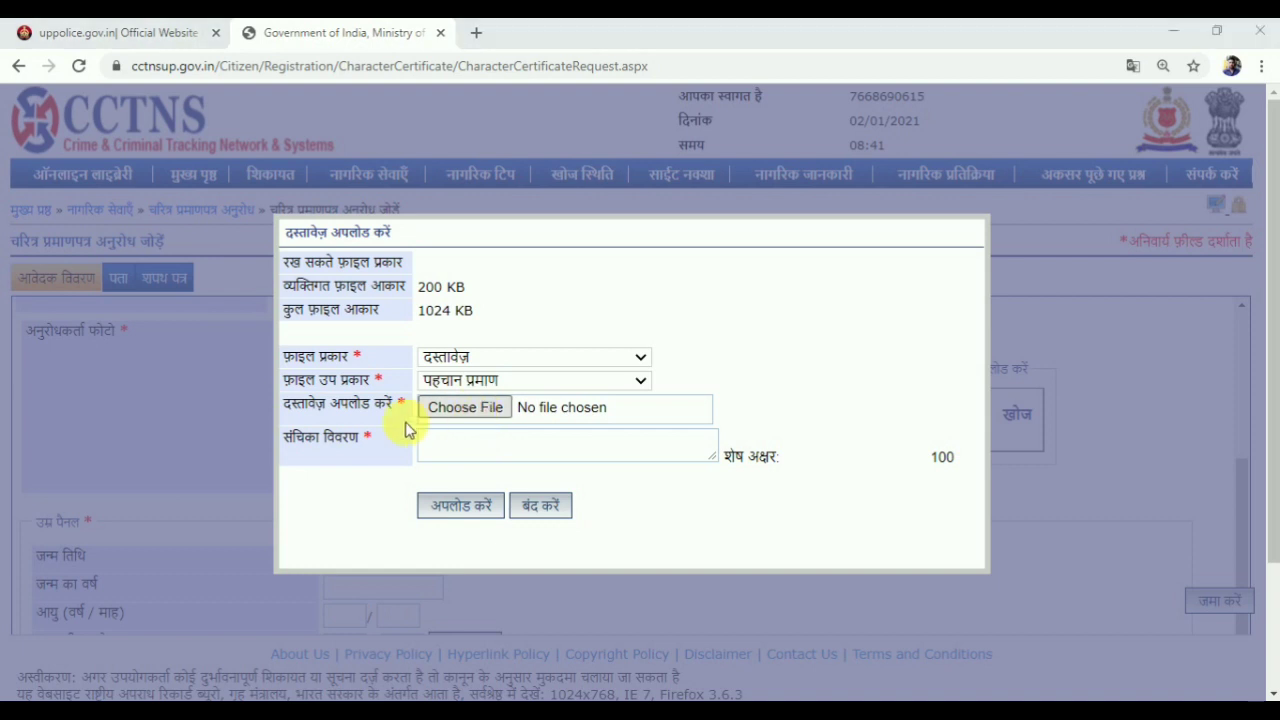
pyautogui.click(202, 172)
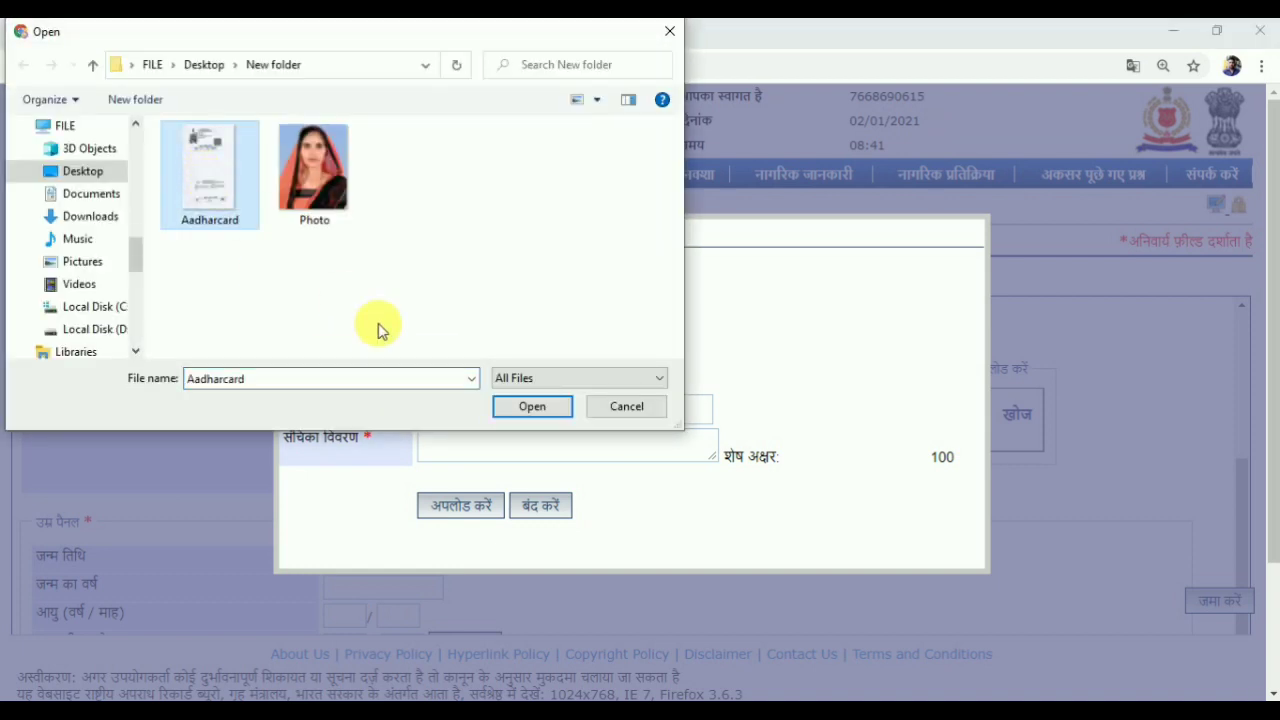
pyautogui.click(515, 408)
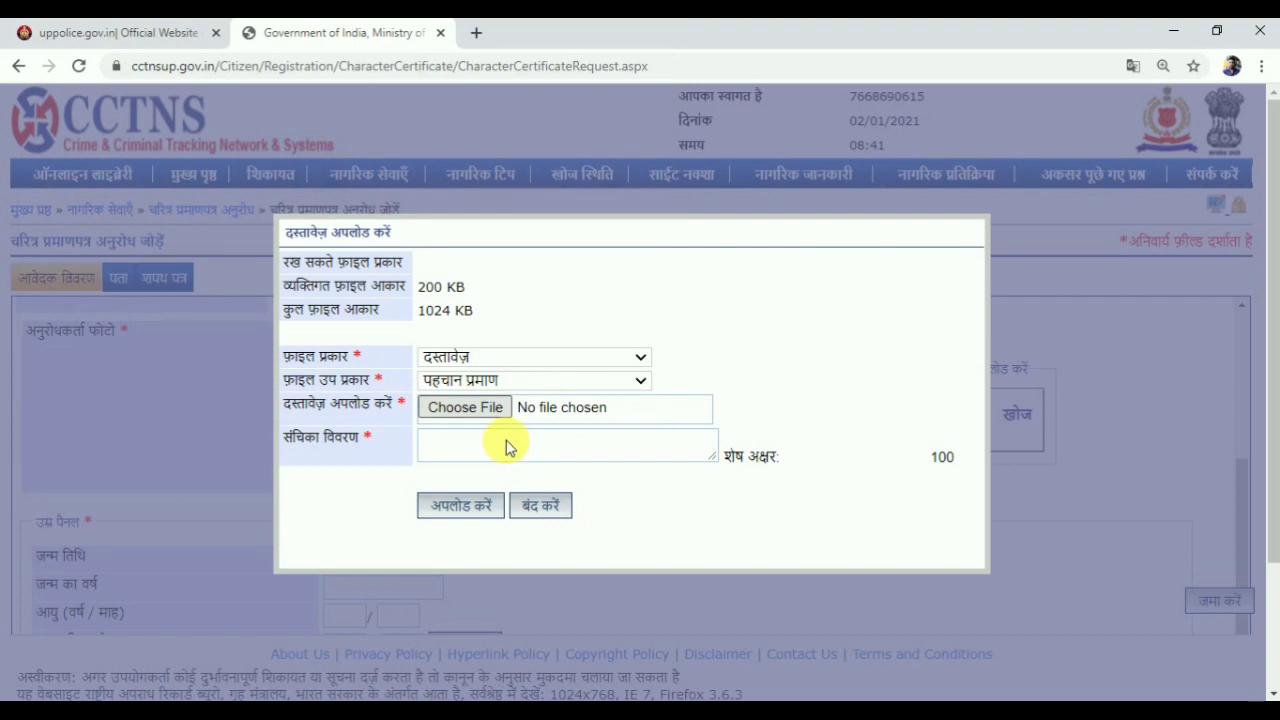
pyautogui.click(478, 453)
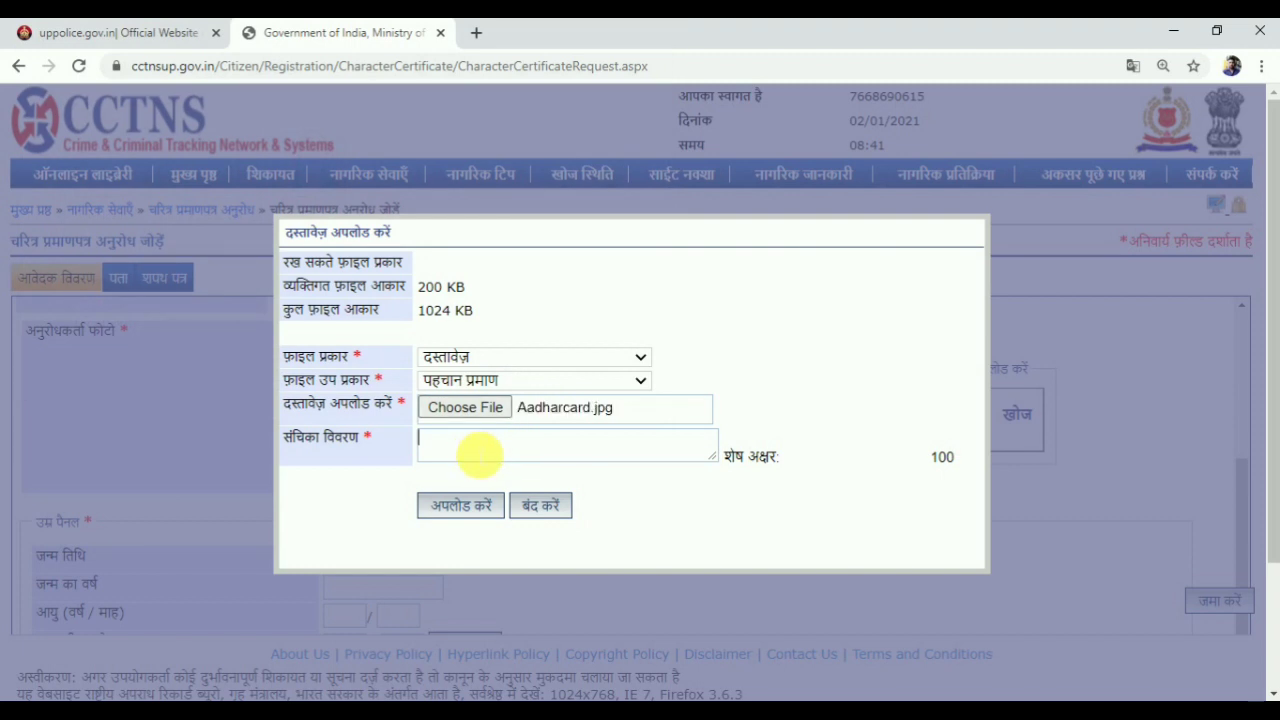
pyautogui.write('Aad')
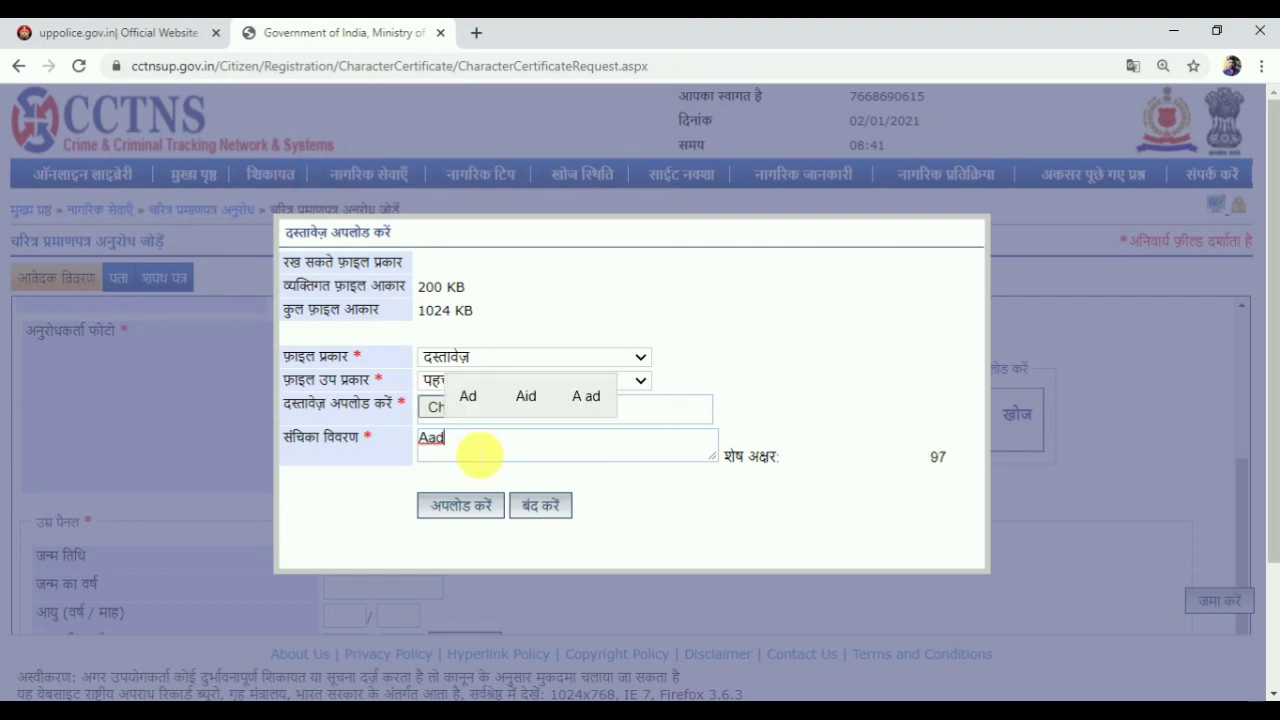
pyautogui.write('harcard')
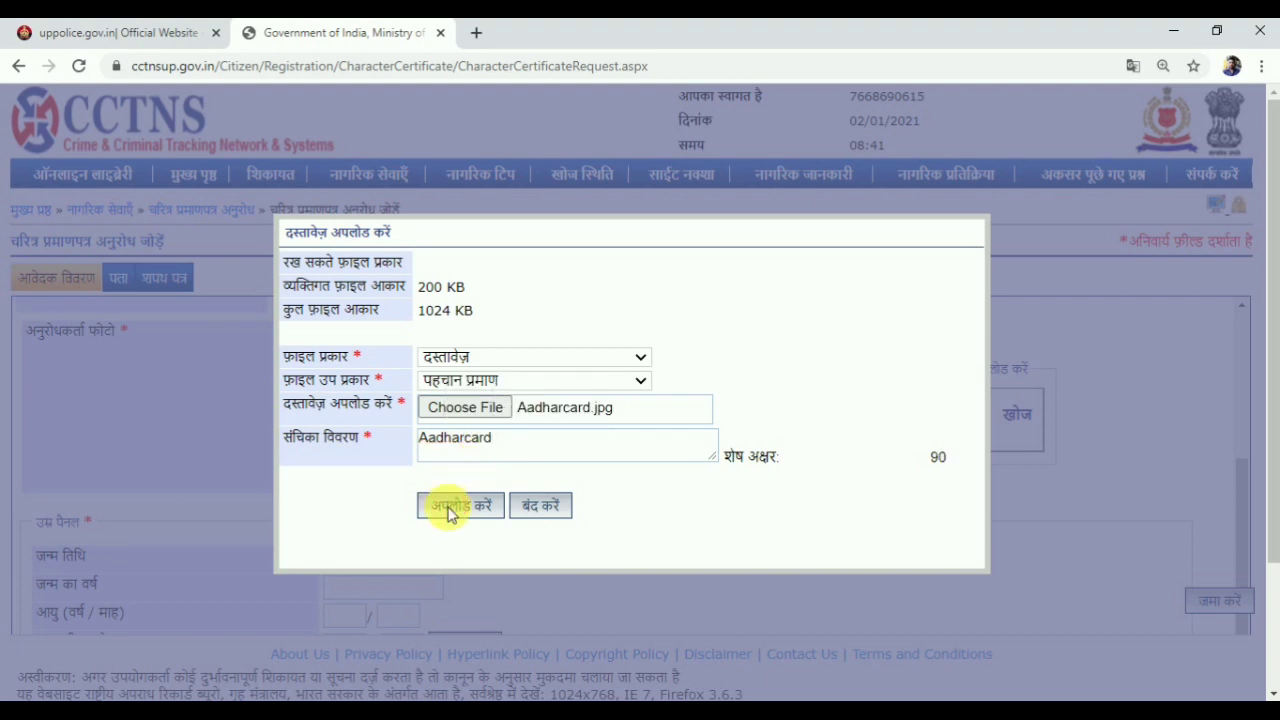
pyautogui.click(448, 507)
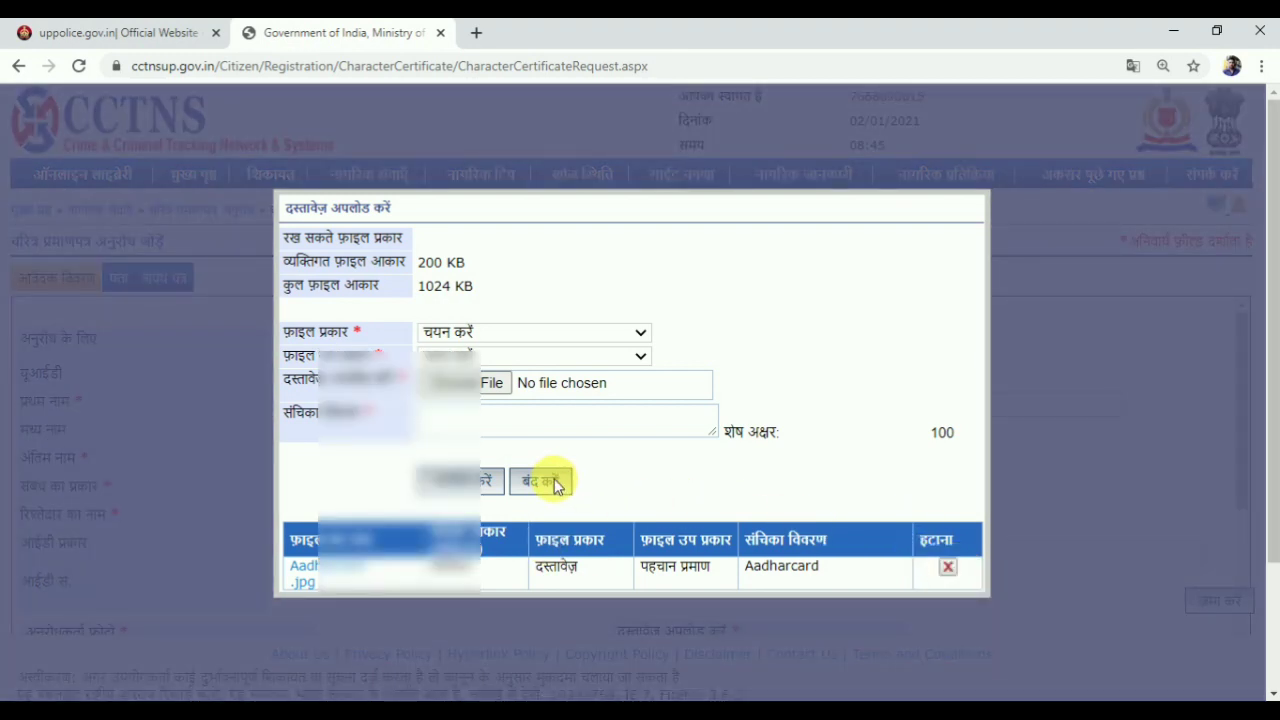
# - Close the document upload dialog and scroll down to the age panel
pyautogui.click(541, 481)
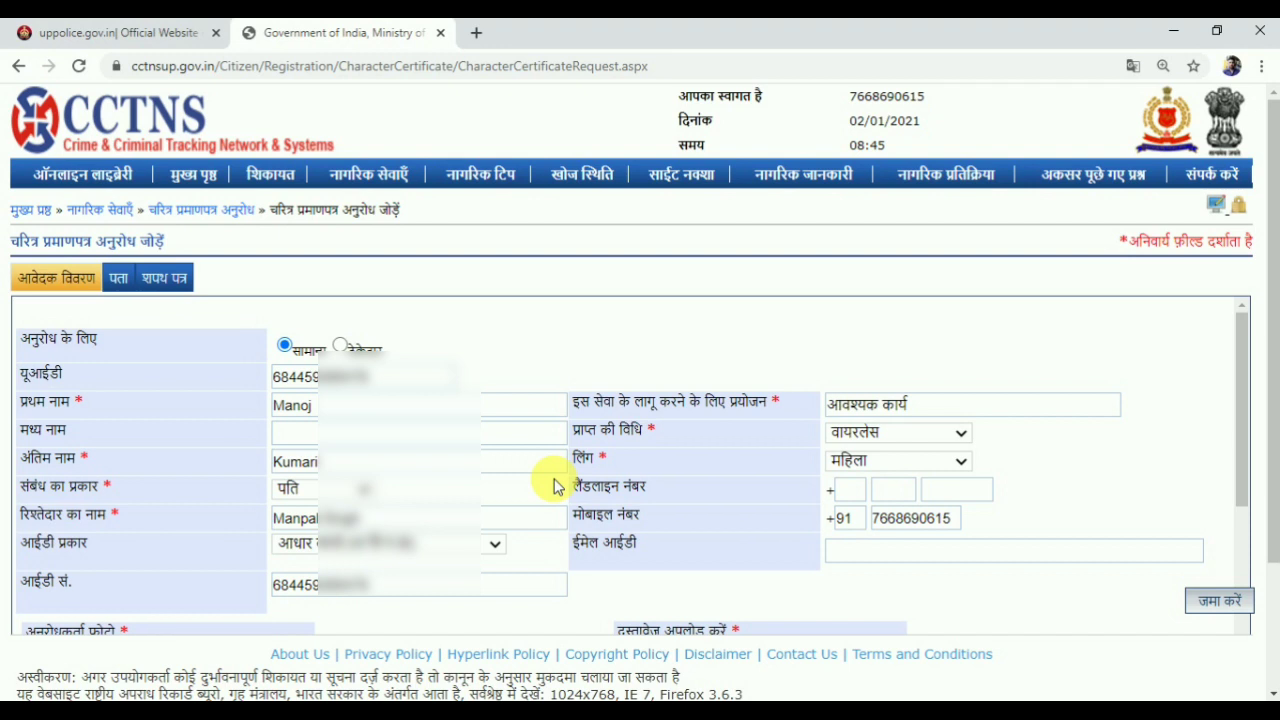
pyautogui.scroll(-5, 557, 485)
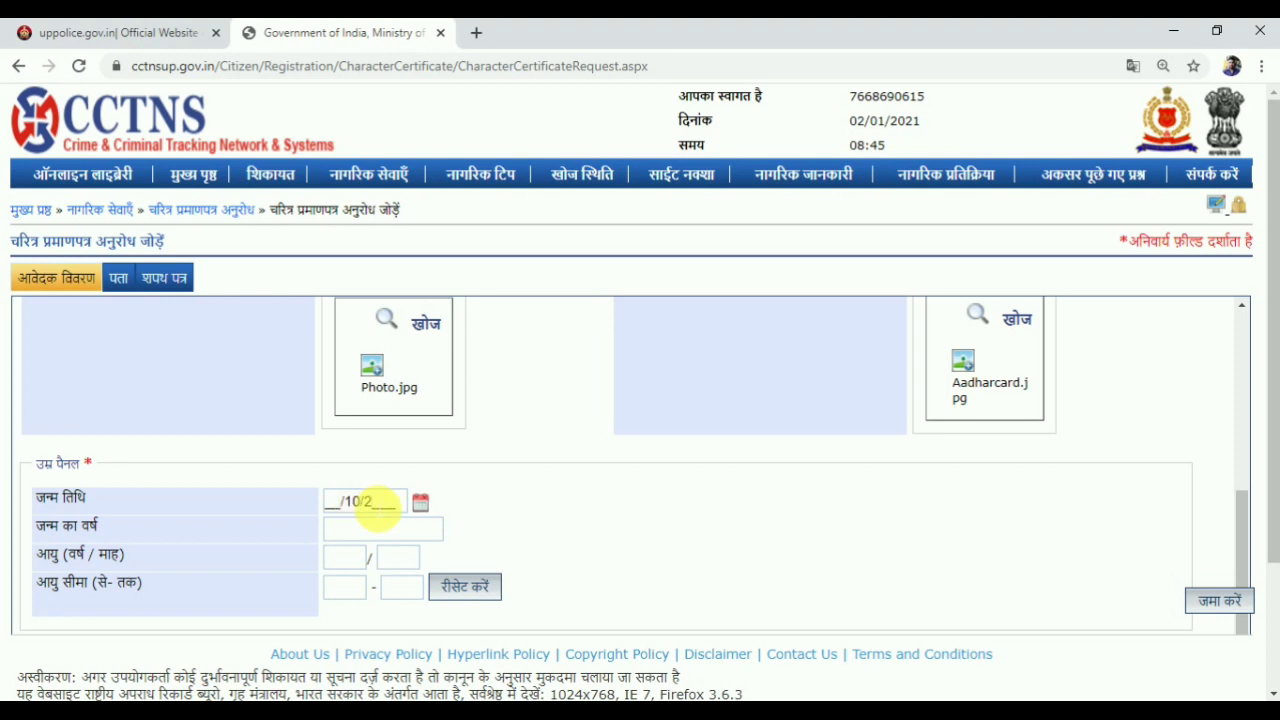
# - Apply the typed birth date, then reset the incorrect birth date and age
pyautogui.click(421, 500)
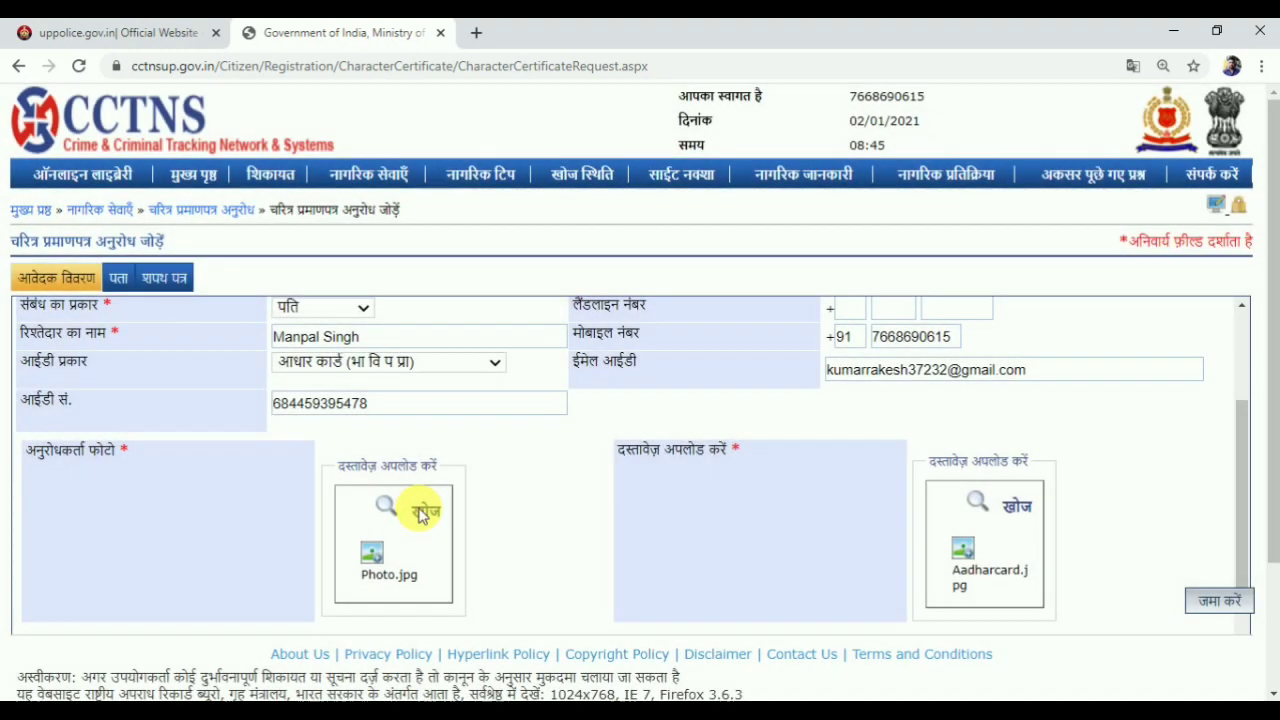
pyautogui.moveTo(1238, 528); pyautogui.dragTo(1240, 600)
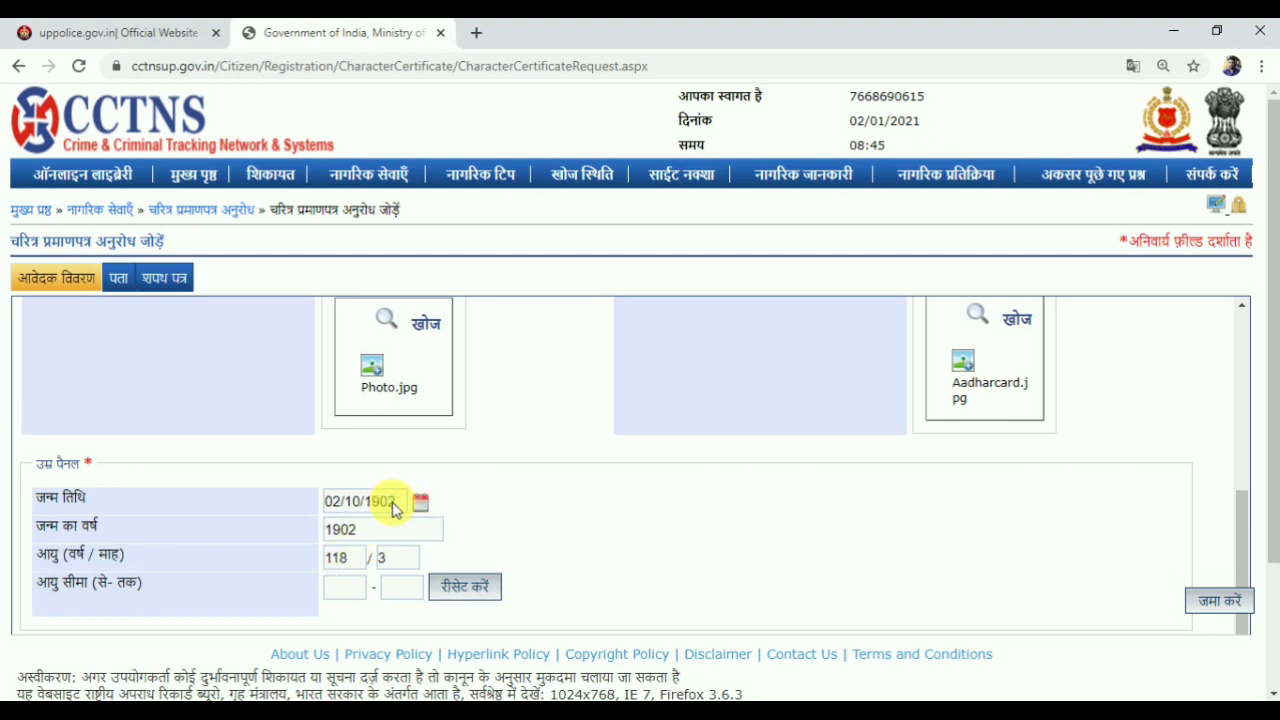
pyautogui.click(462, 588)
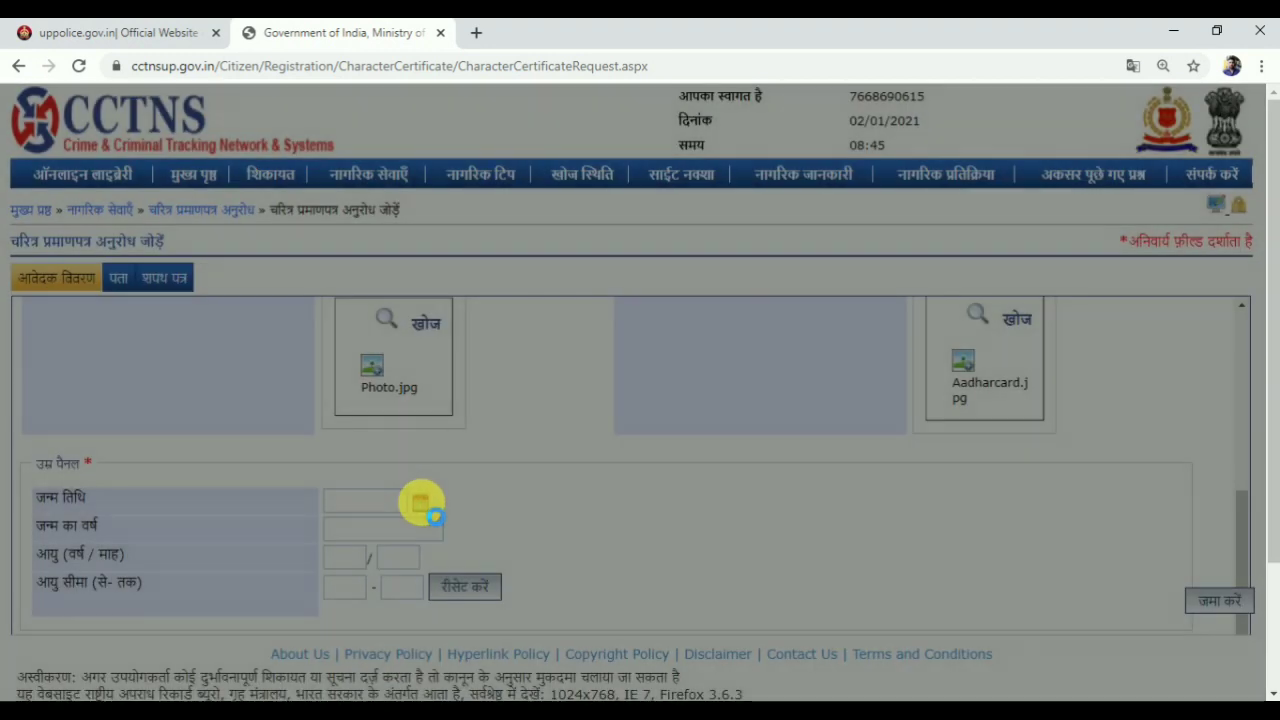
# - Open the birth-date calendar and navigate its year view back to the 1980s decade
pyautogui.click(420, 502)
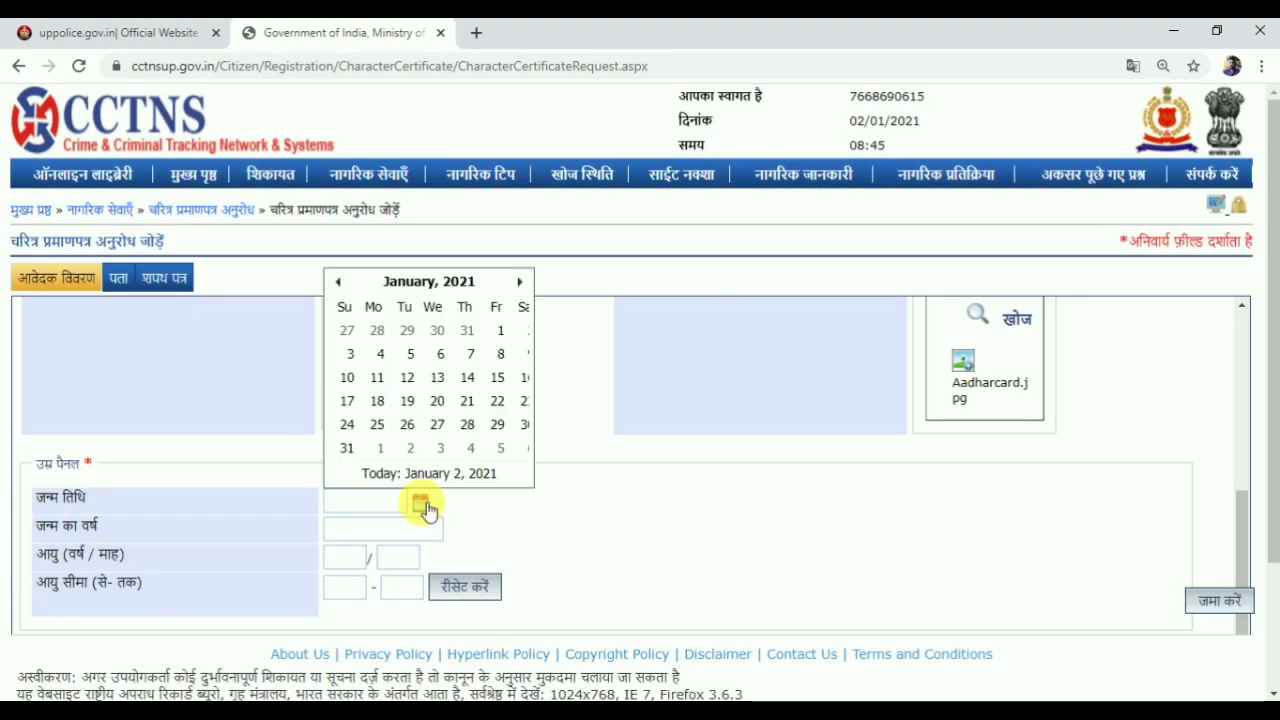
pyautogui.click(458, 284)
pyautogui.click(420, 281)
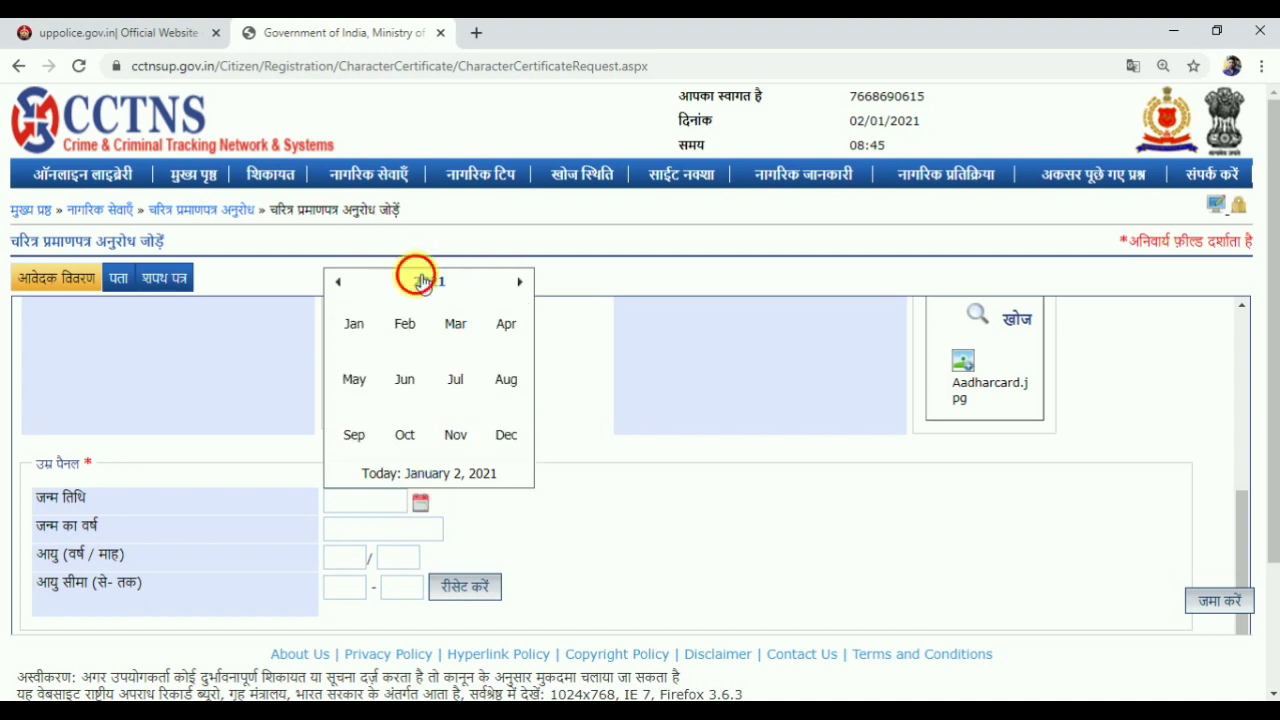
pyautogui.click(519, 287)
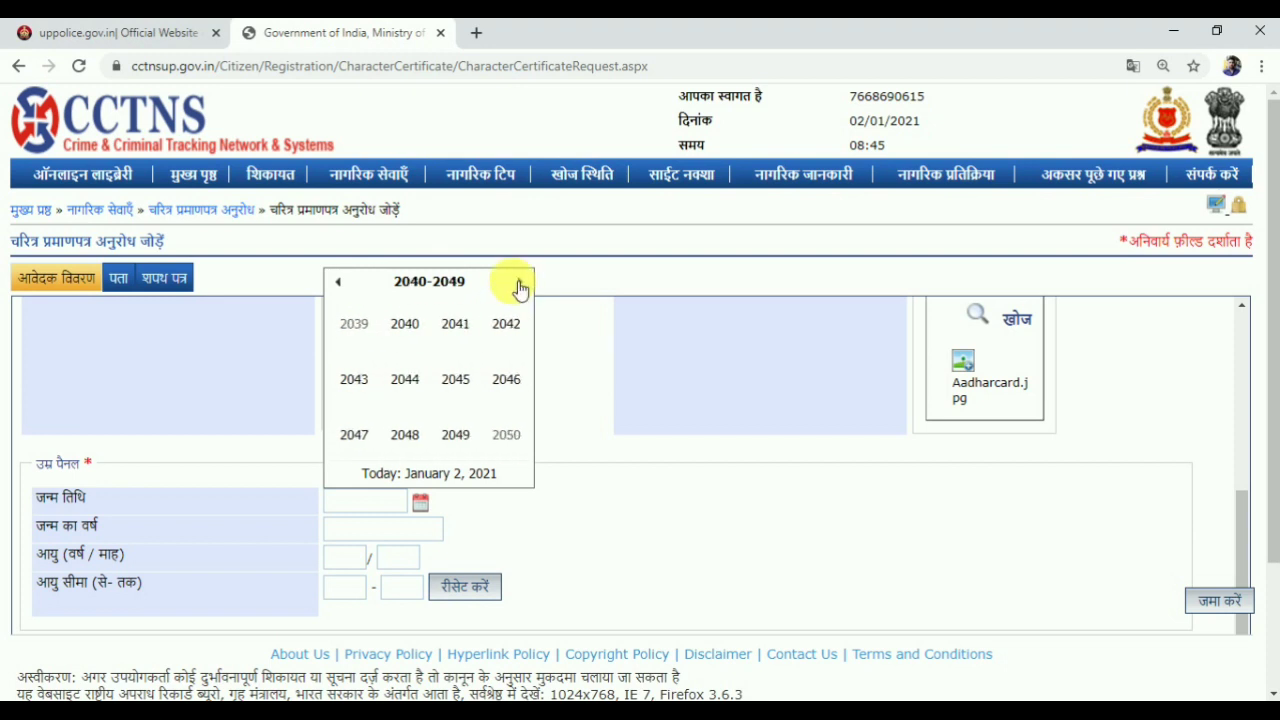
pyautogui.click(519, 287)
pyautogui.click(519, 287)
pyautogui.click(519, 287)
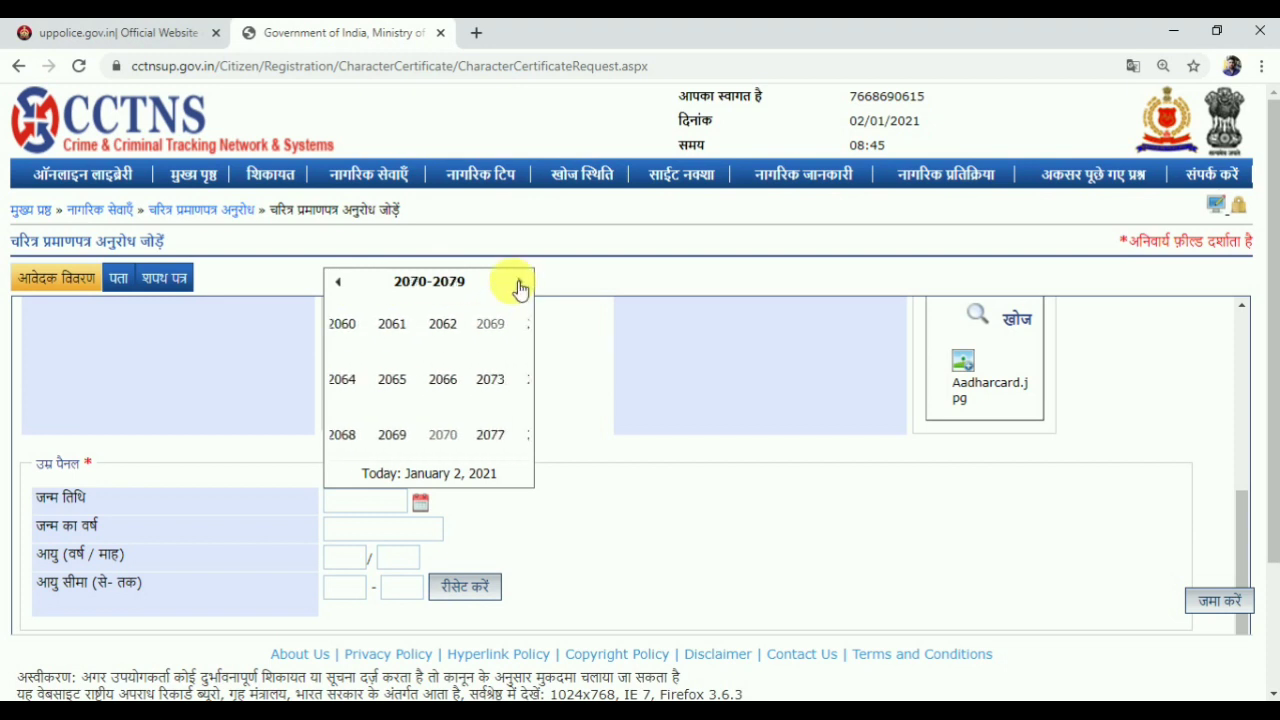
pyautogui.click(519, 287)
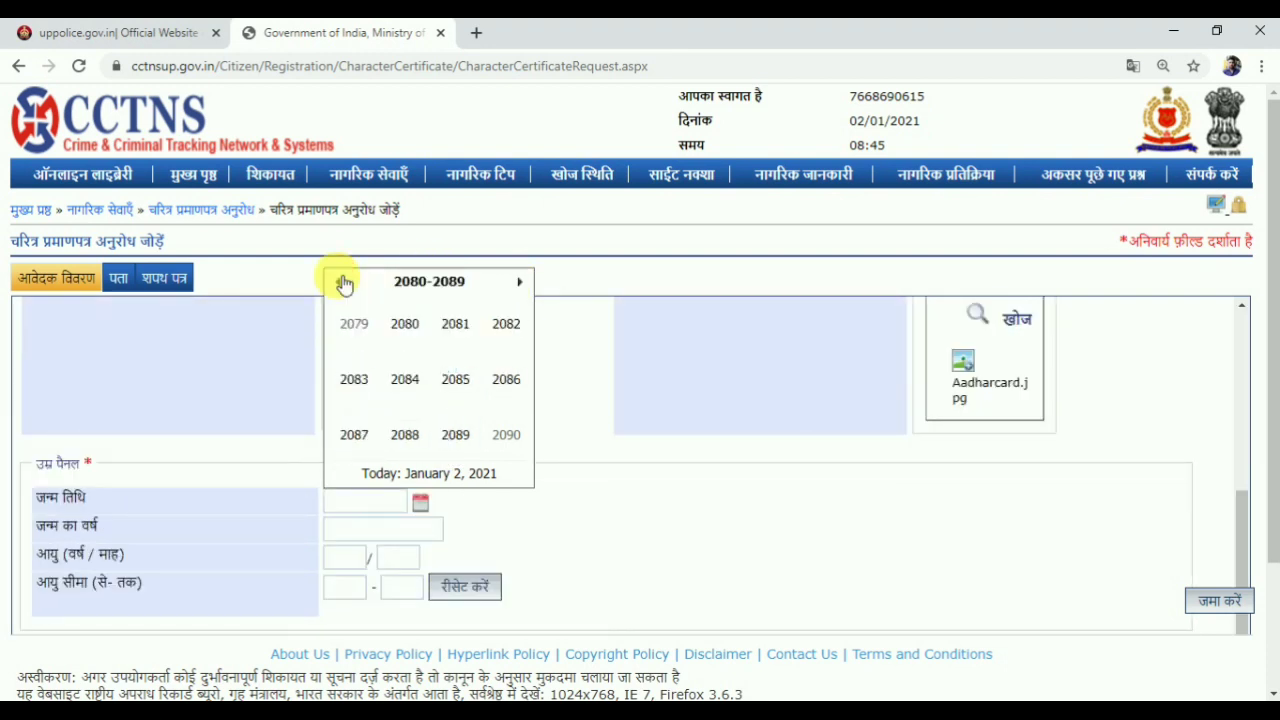
pyautogui.click(343, 282)
pyautogui.click(343, 282)
pyautogui.click(343, 282)
pyautogui.click(343, 282)
pyautogui.click(343, 282)
pyautogui.click(343, 282)
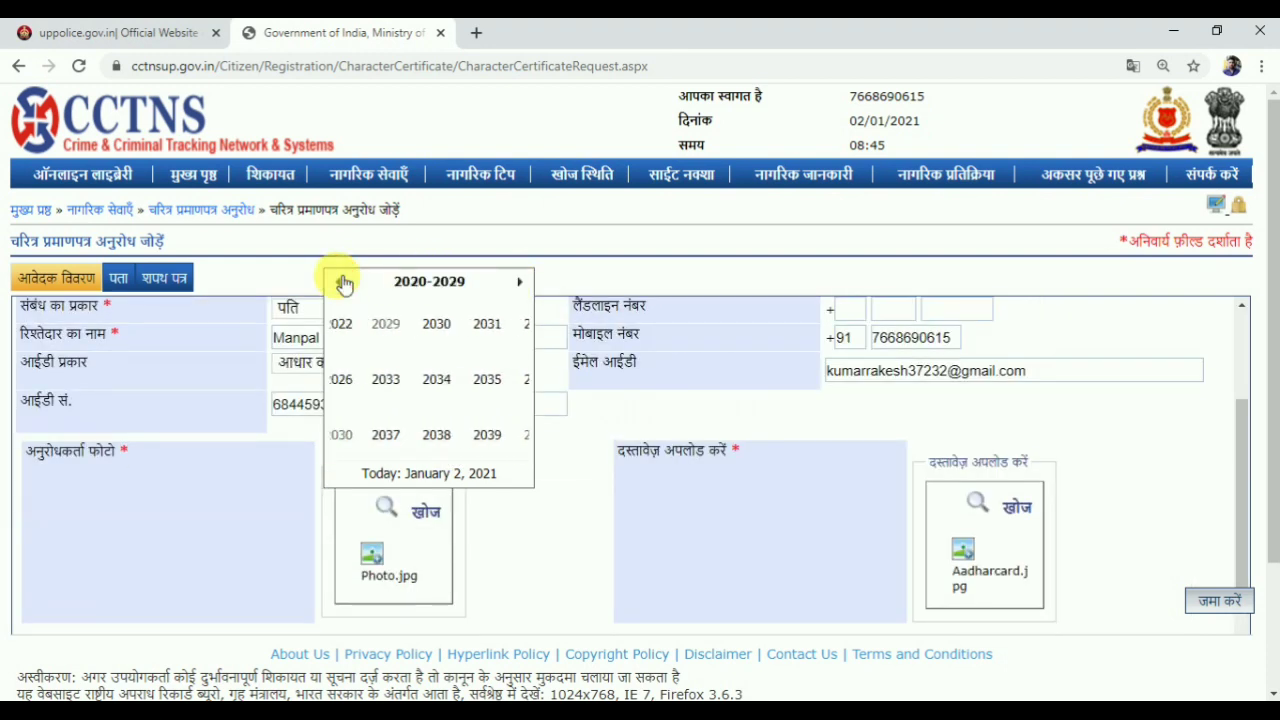
pyautogui.click(343, 282)
pyautogui.click(343, 282)
pyautogui.click(343, 282)
pyautogui.click(343, 282)
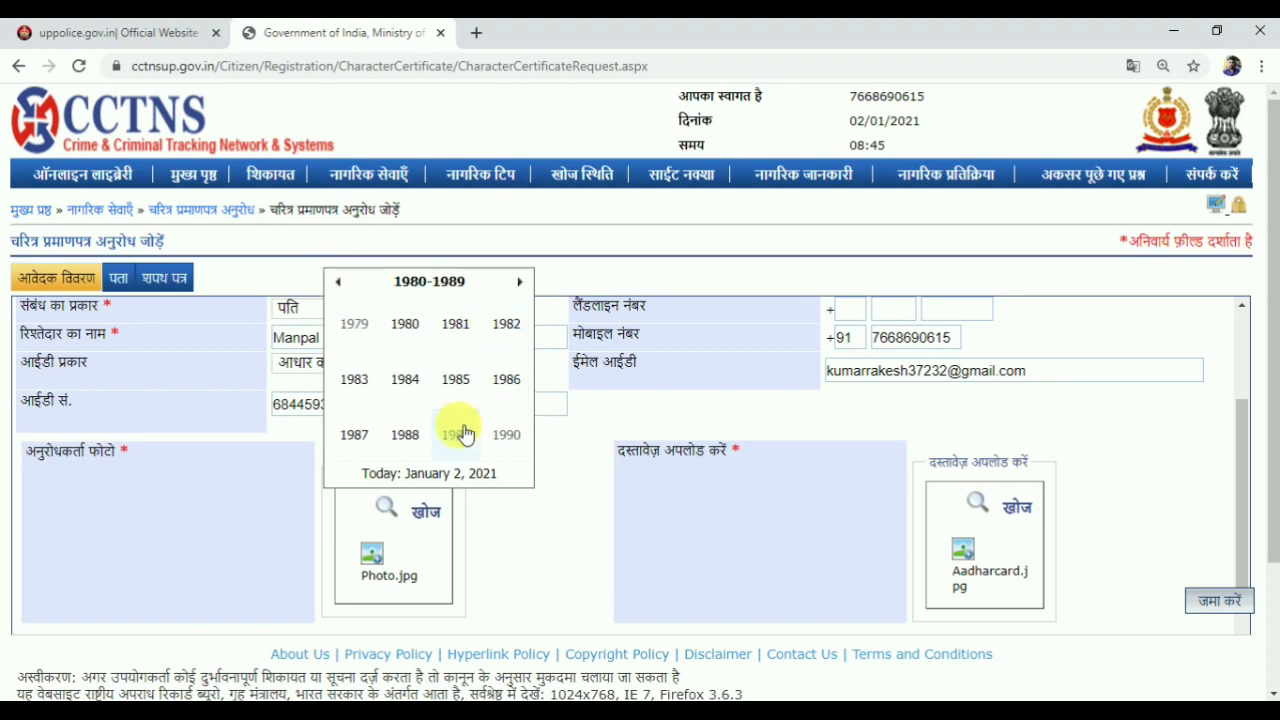
# - Pick 10 December 1989 so the age shows 31 years 1 month
pyautogui.click(464, 432)
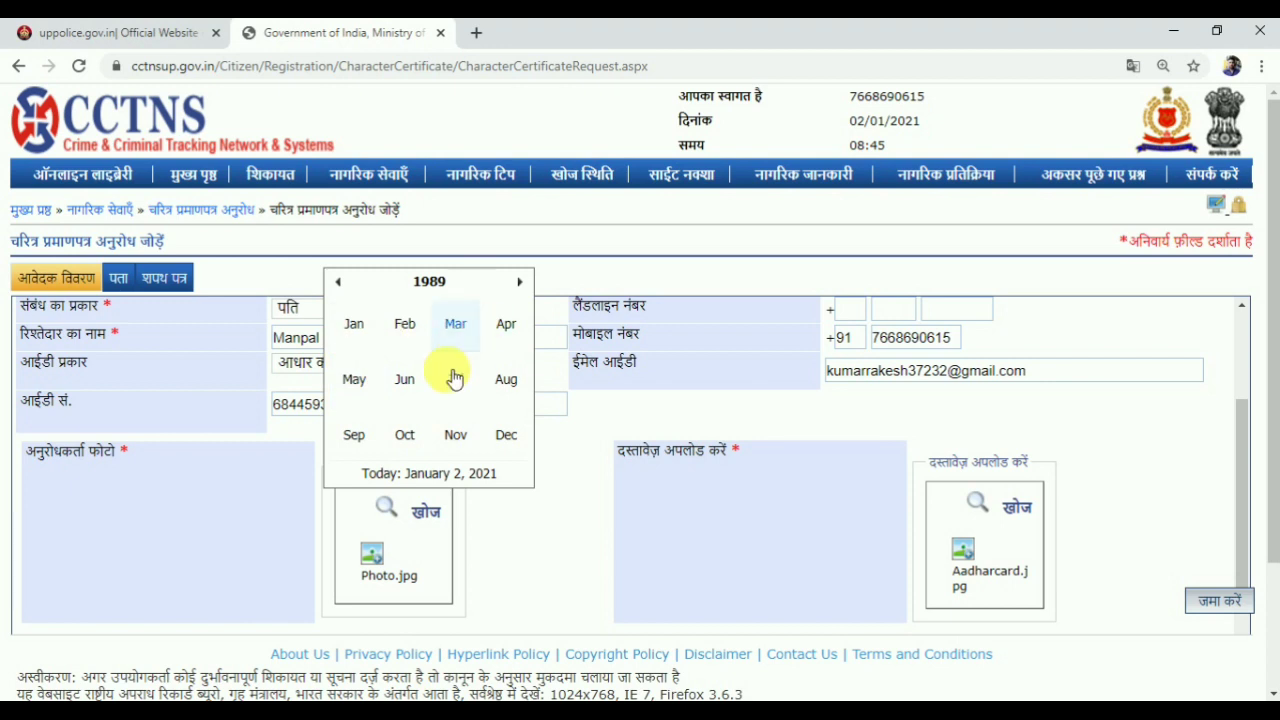
pyautogui.click(493, 446)
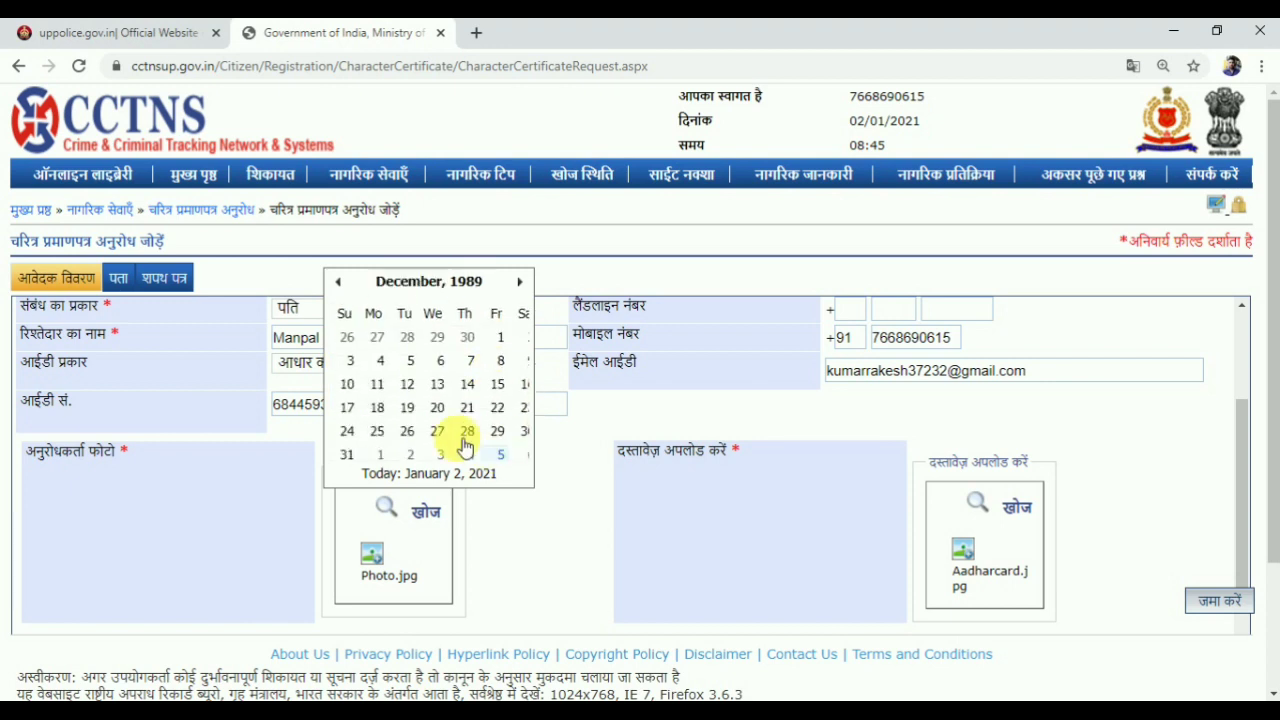
pyautogui.click(412, 378)
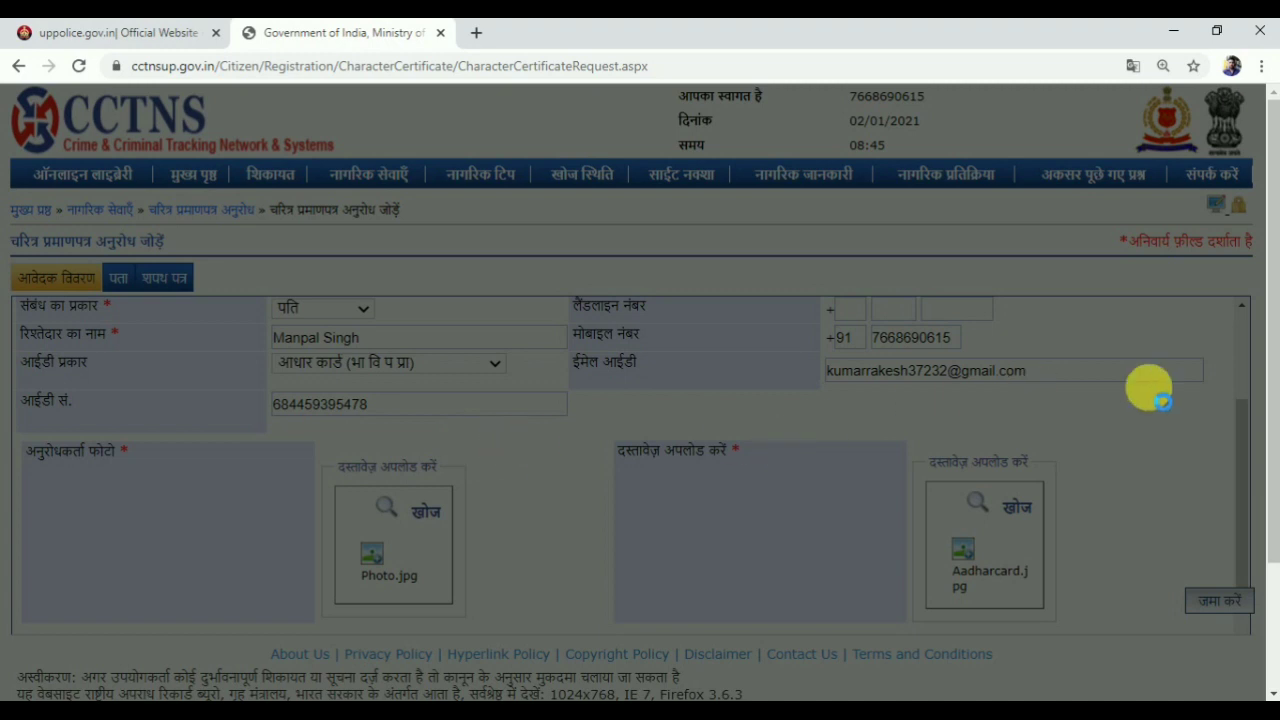
pyautogui.moveTo(1275, 395); pyautogui.dragTo(1269, 543)
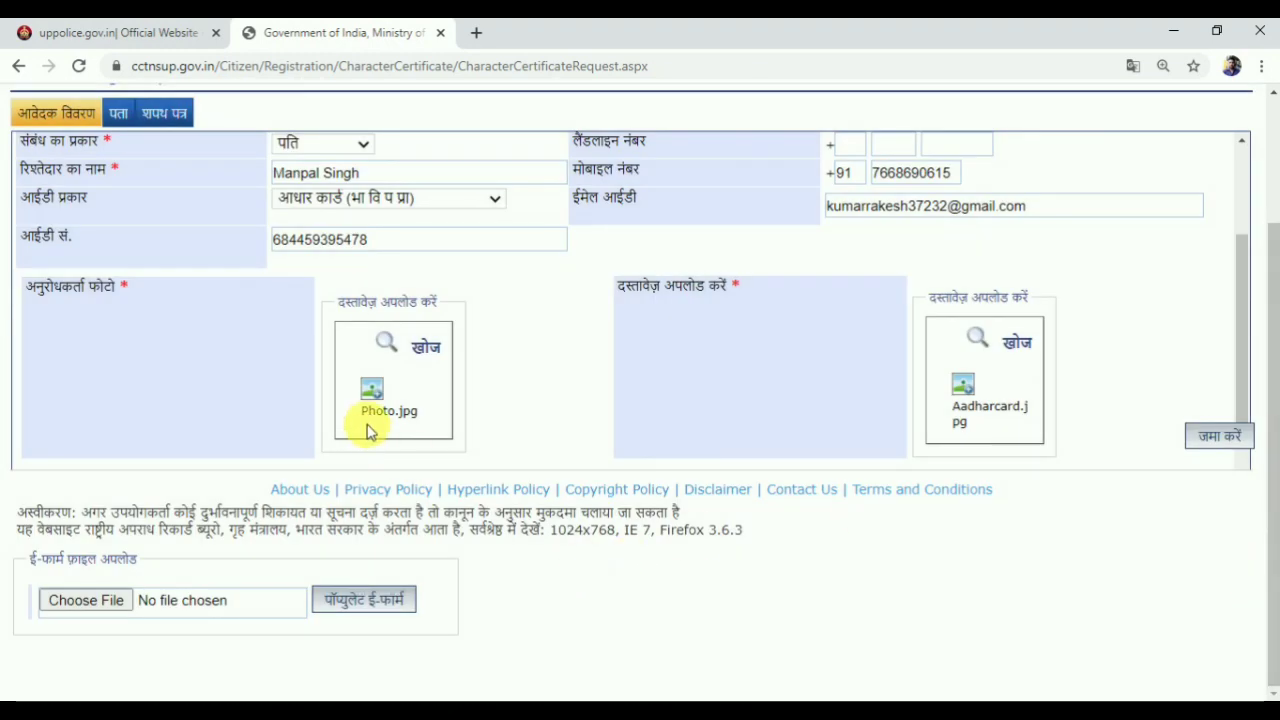
pyautogui.moveTo(1243, 300); pyautogui.dragTo(1249, 394)
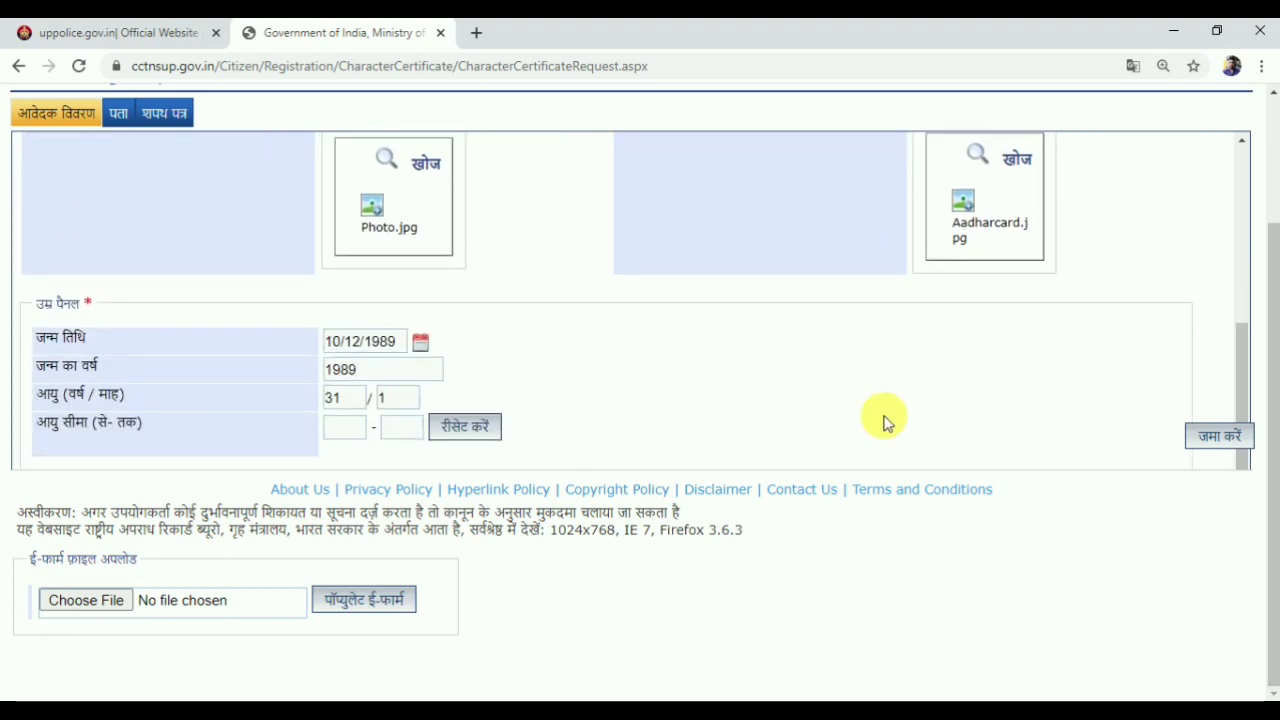
pyautogui.moveTo(1274, 309); pyautogui.dragTo(1271, 110)
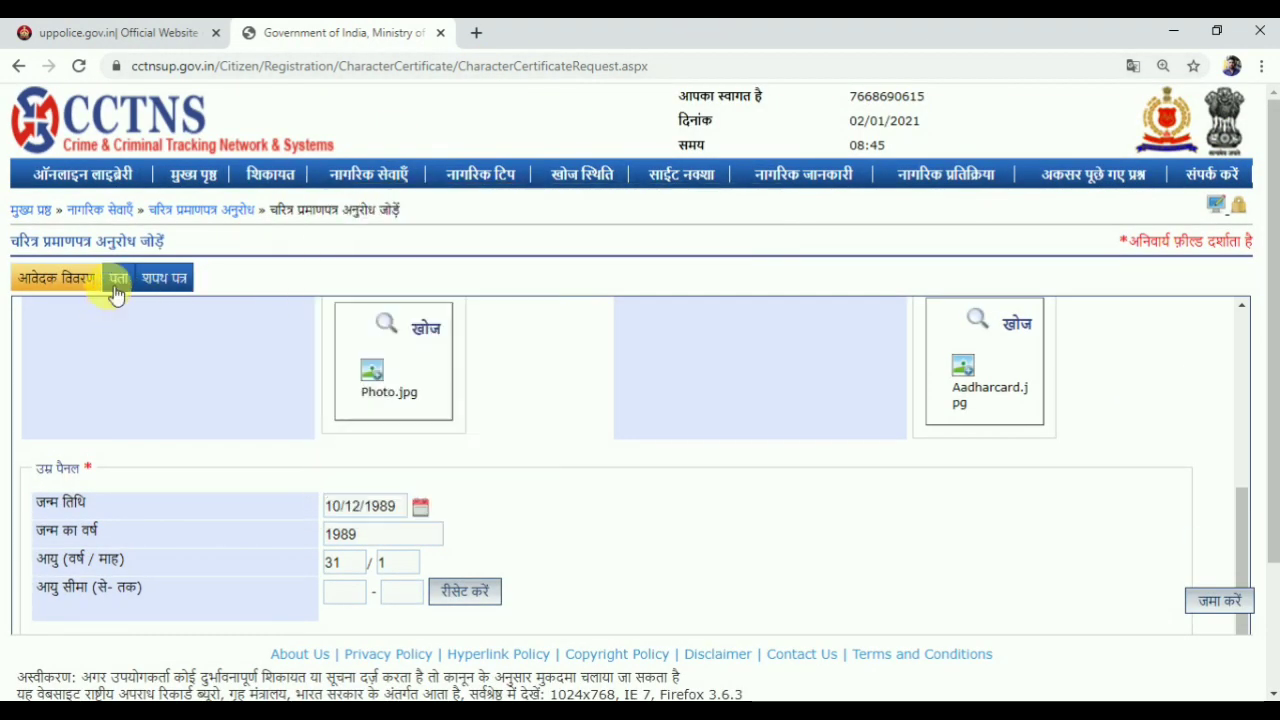
# - In the address section, mark the permanent address as different from the current one
pyautogui.click(118, 281)
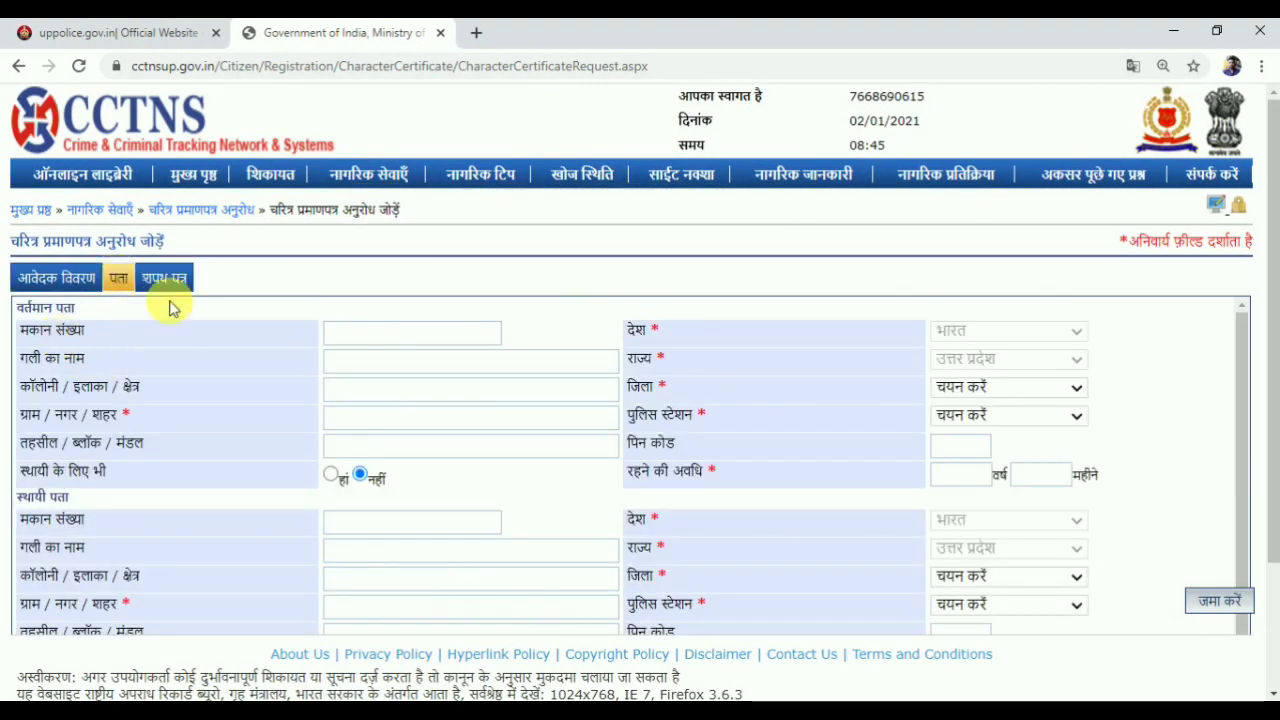
pyautogui.moveTo(1274, 270); pyautogui.dragTo(1270, 317)
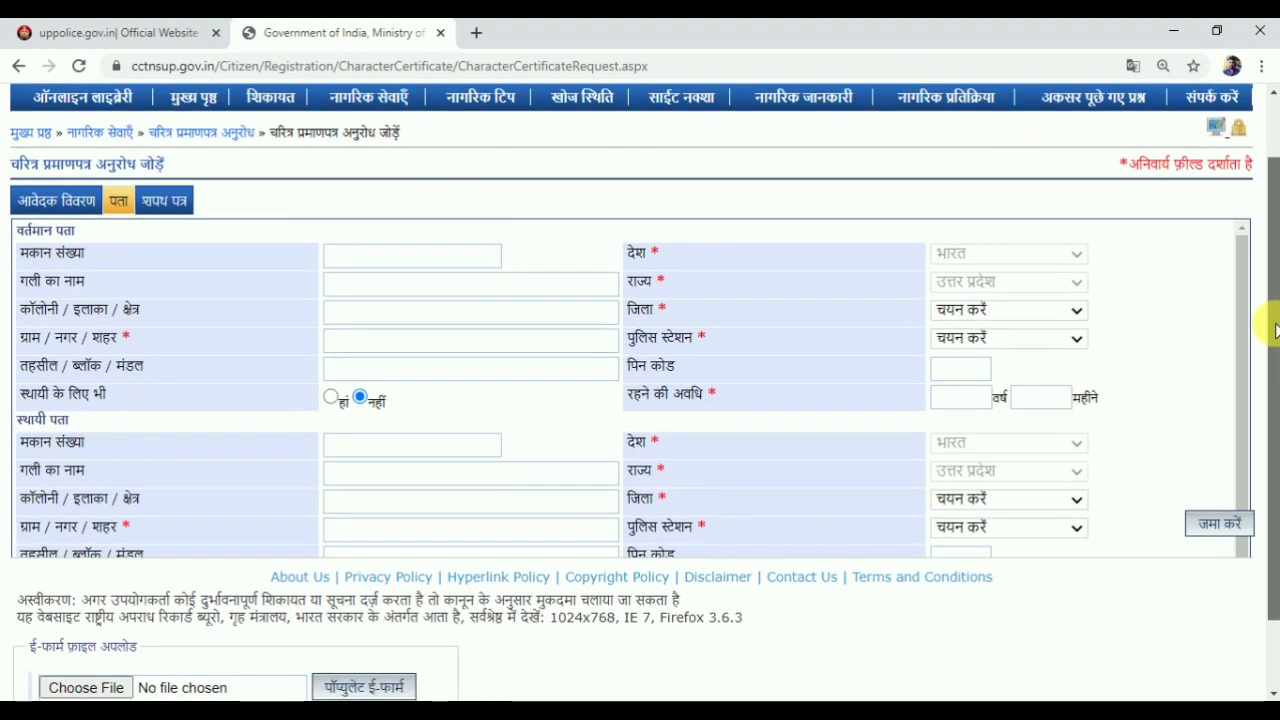
pyautogui.click(331, 395)
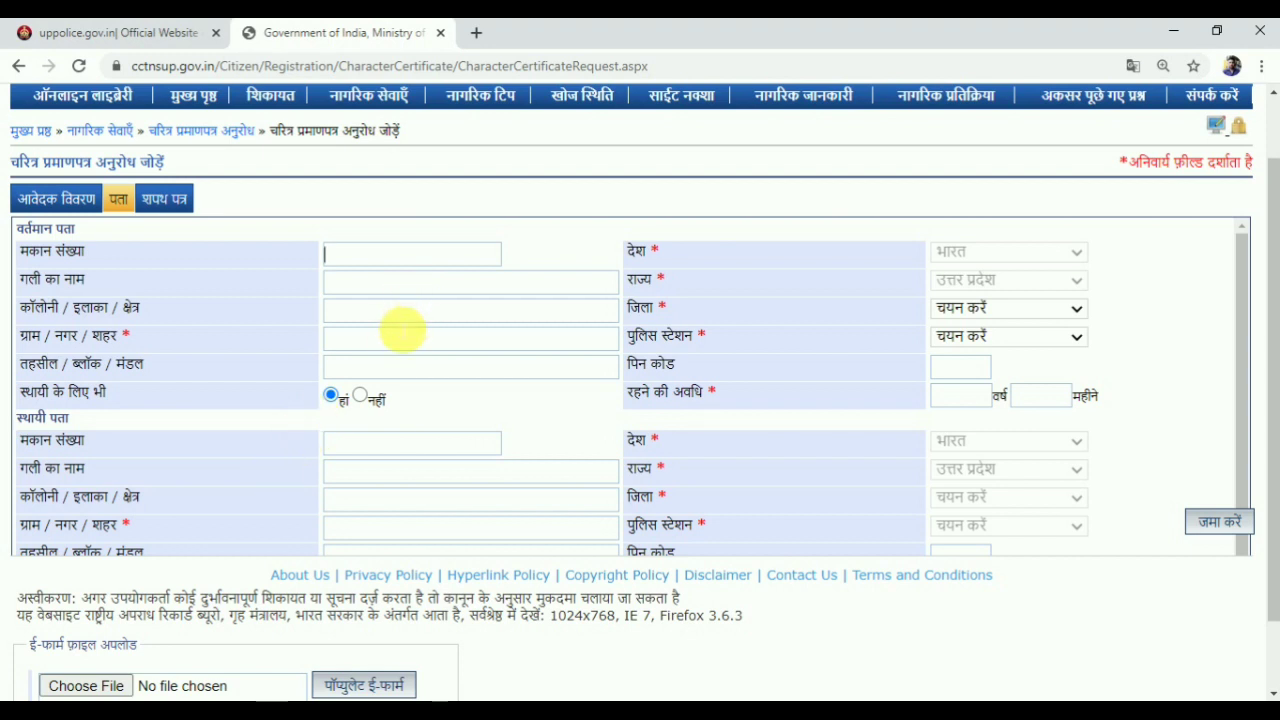
pyautogui.click(400, 337)
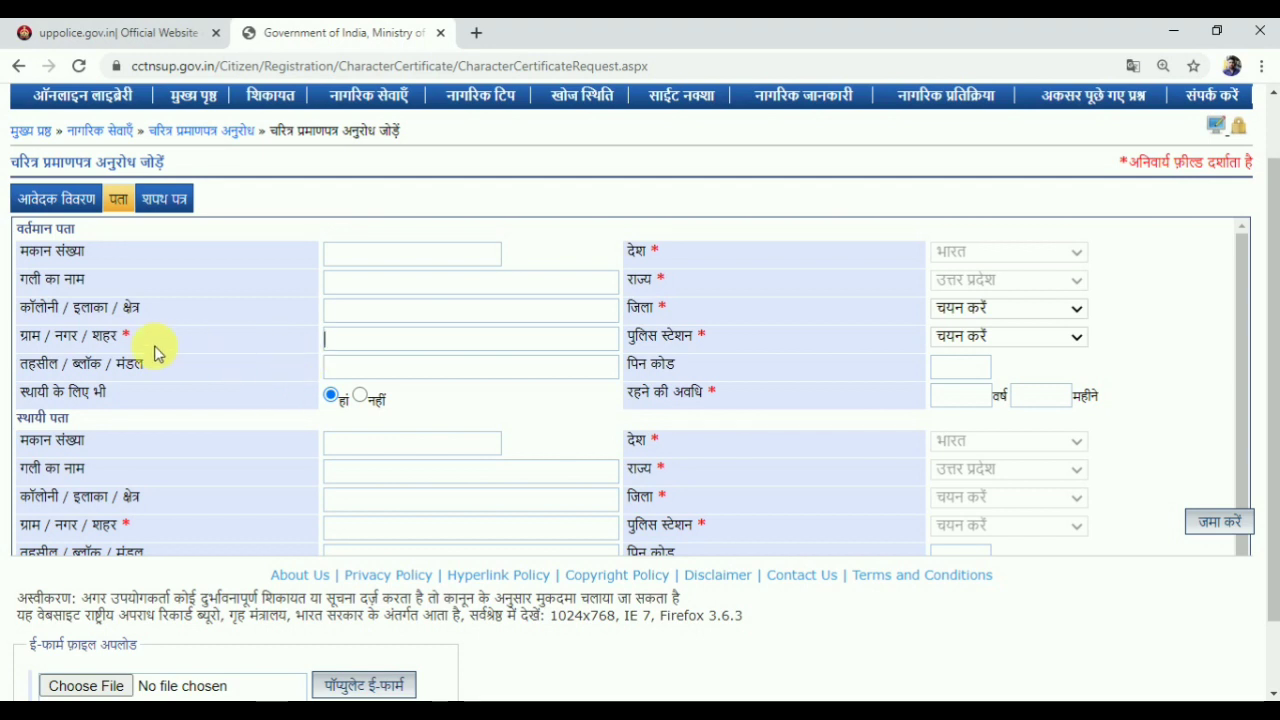
pyautogui.click(362, 397)
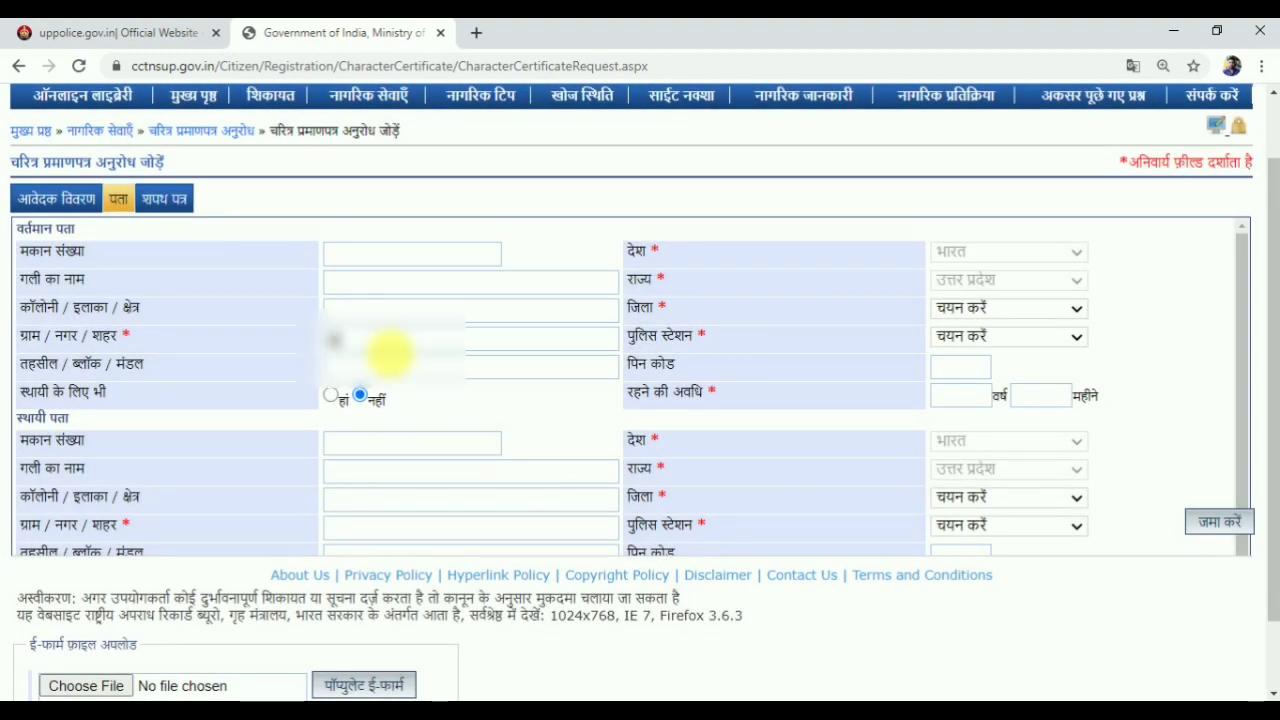
# - Enter the current address's village/town and tehsil/block, accepting the transliterated text
pyautogui.write('i')
pyautogui.press('space')
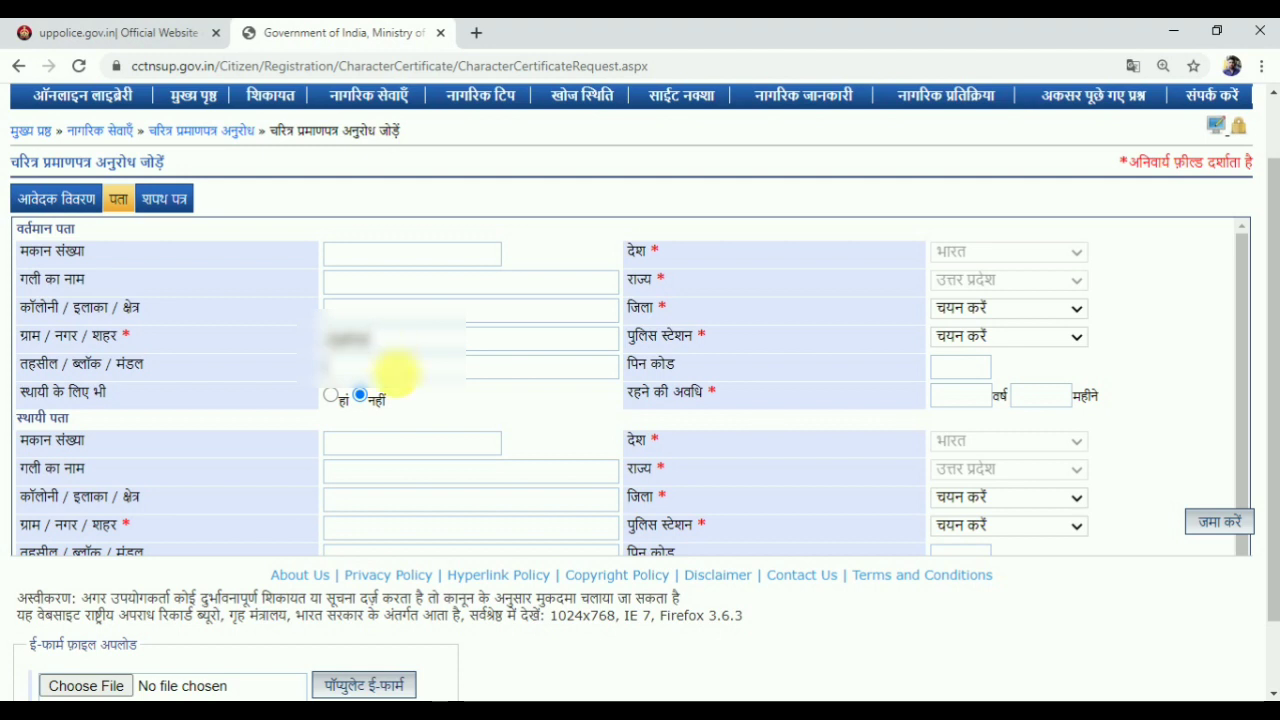
pyautogui.write('Gann')
pyautogui.press('space')
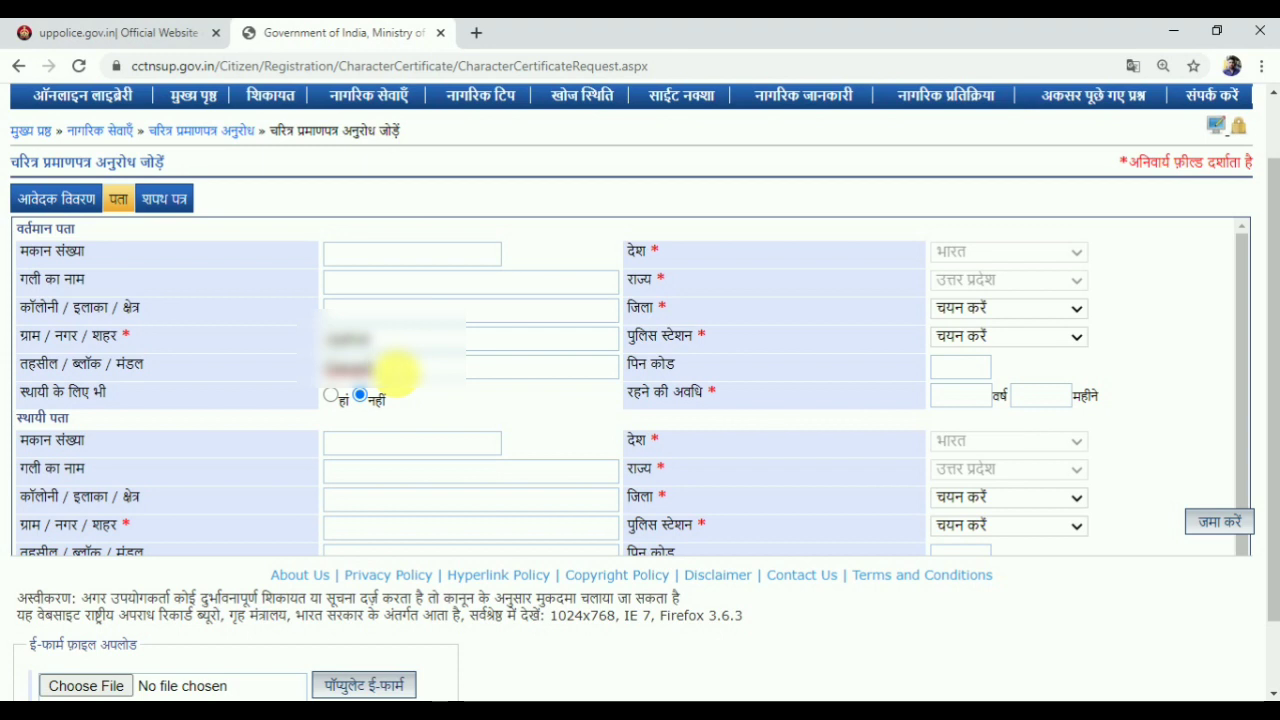
# - Set district अलीगढ़ and police station छर्रा for the current address
pyautogui.click(980, 310)
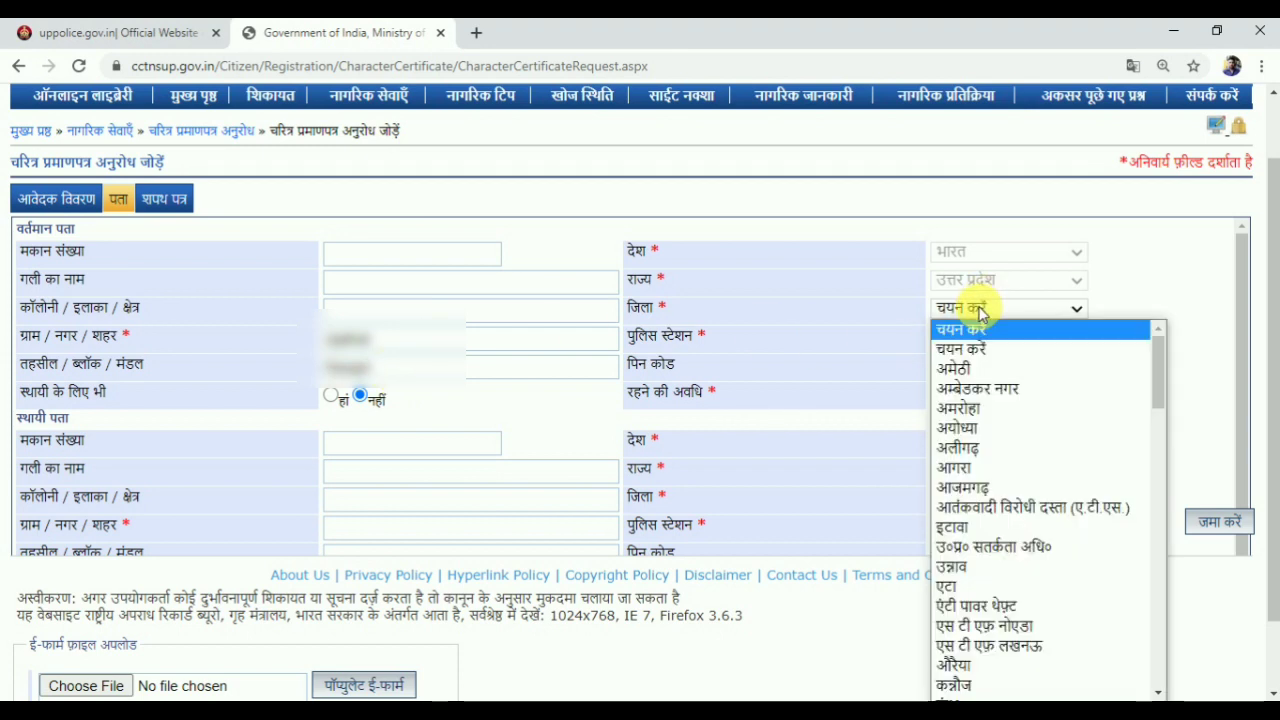
pyautogui.click(992, 448)
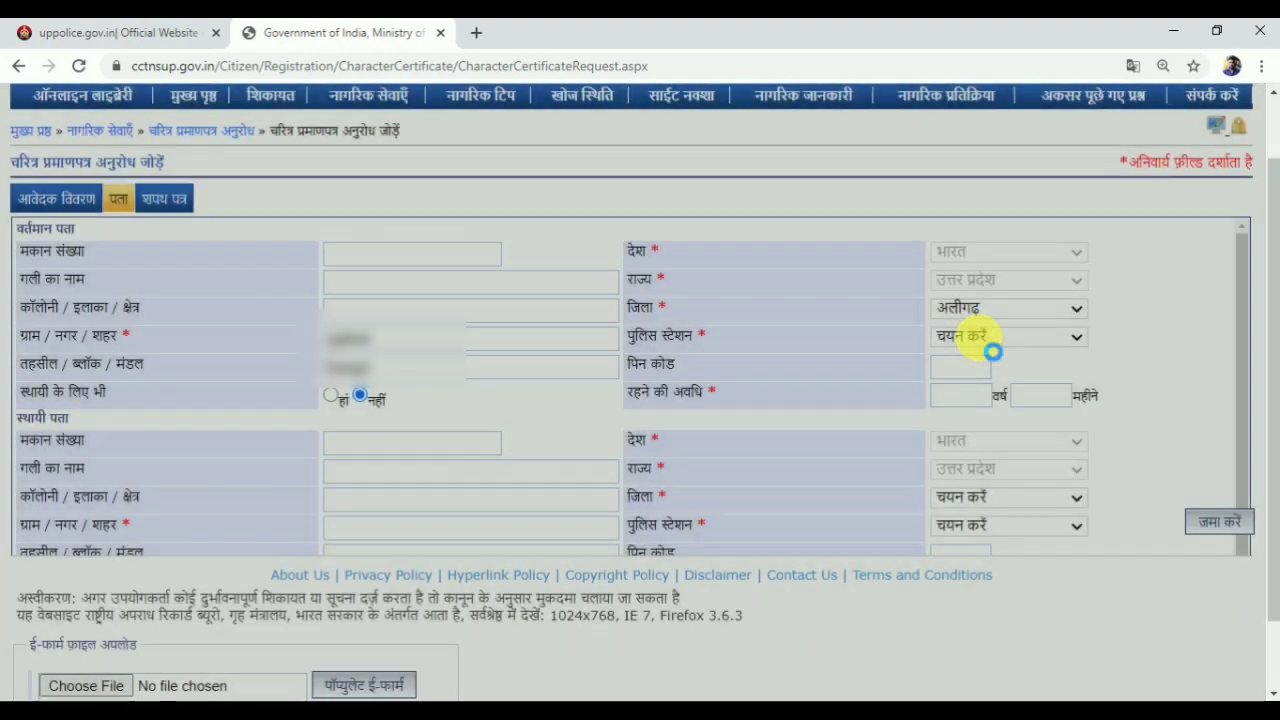
pyautogui.click(986, 336)
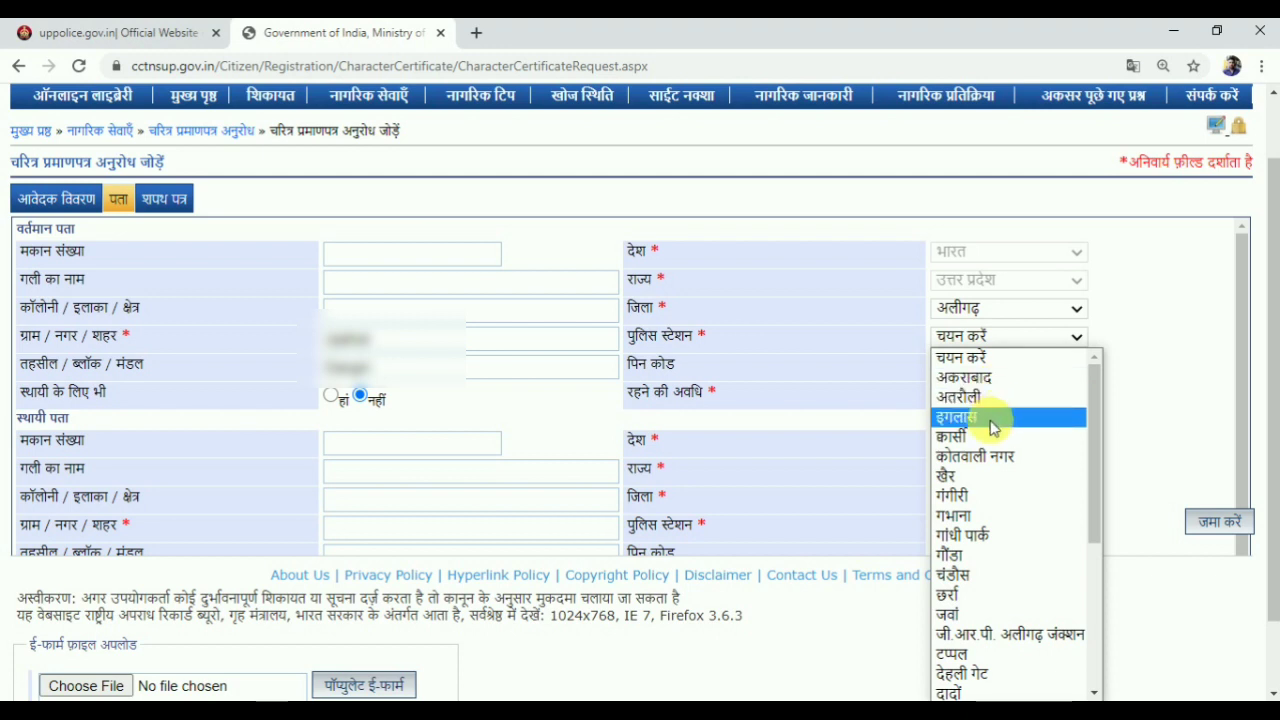
pyautogui.click(1025, 597)
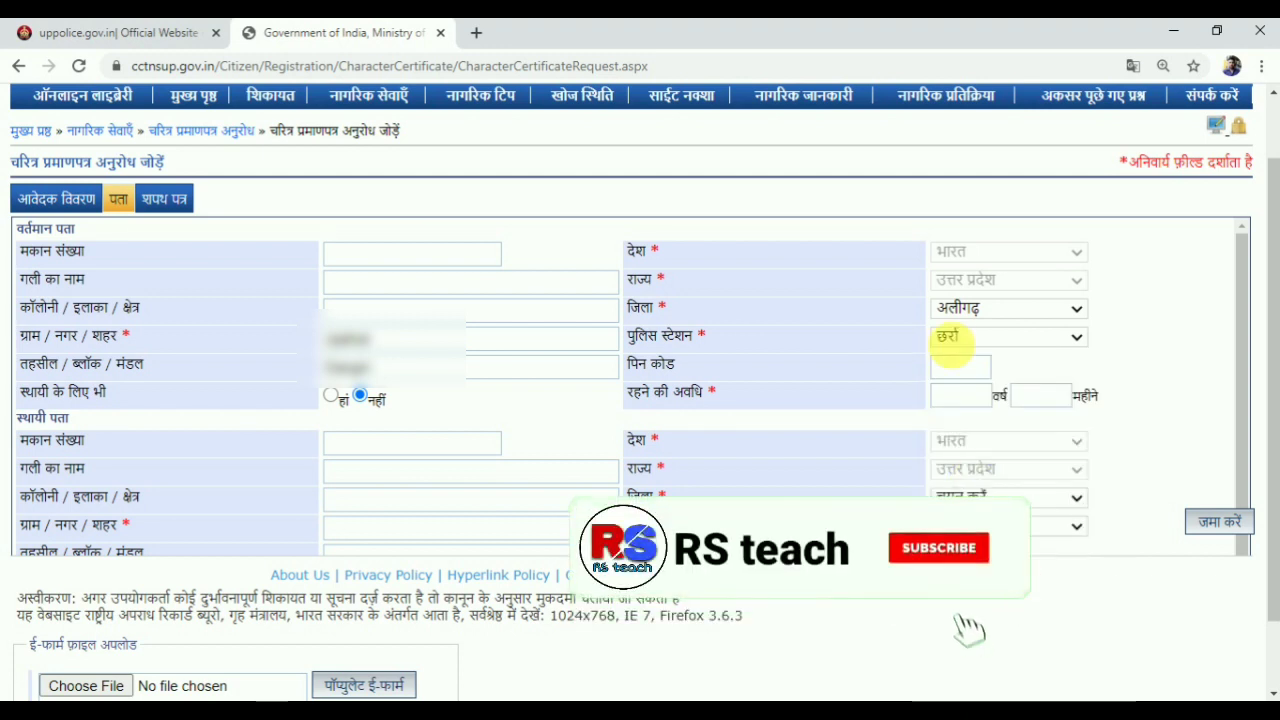
# - Enter PIN code 202130 and 10 years of residence, correcting the months value
pyautogui.click(958, 368)
pyautogui.write('202130')
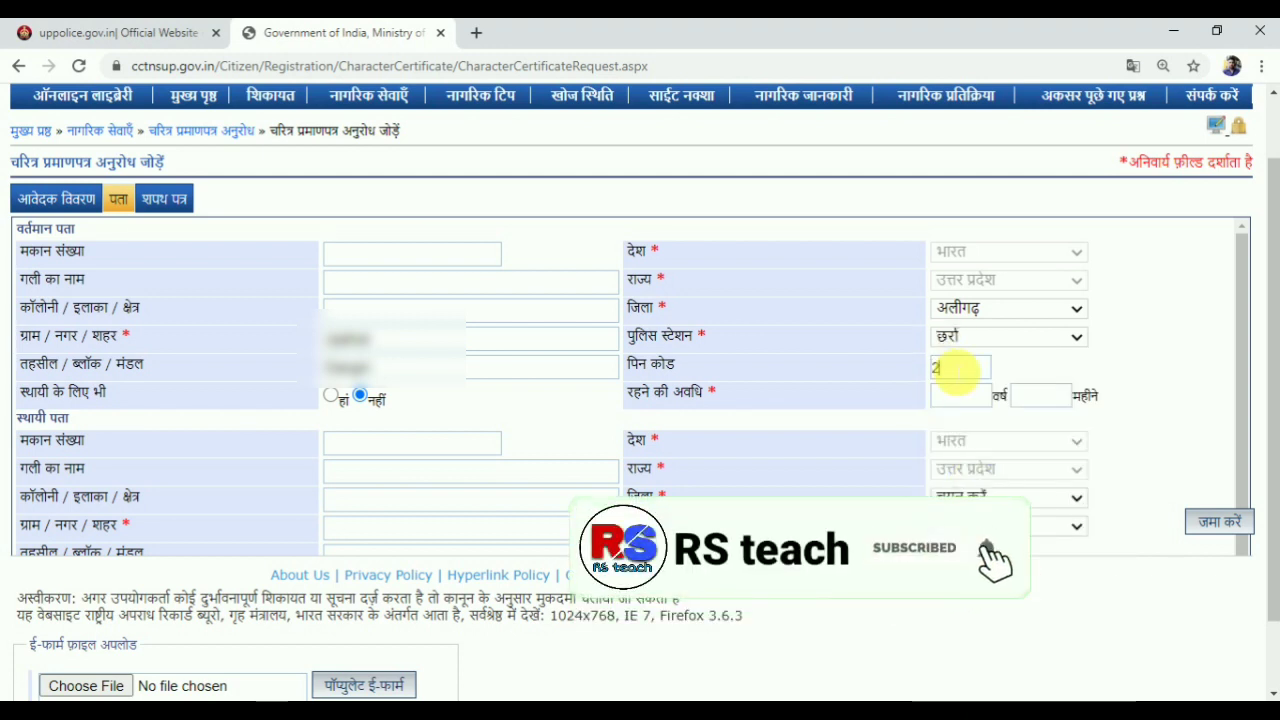
pyautogui.click(960, 404)
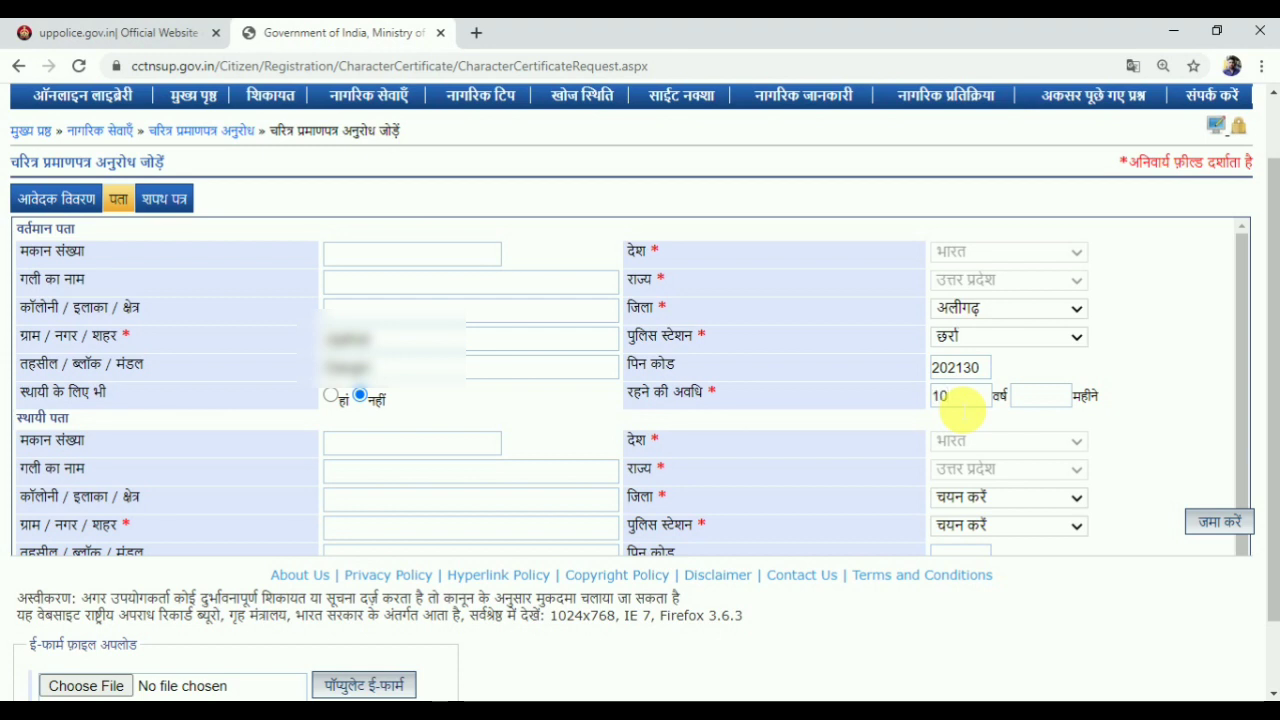
pyautogui.click(1043, 398)
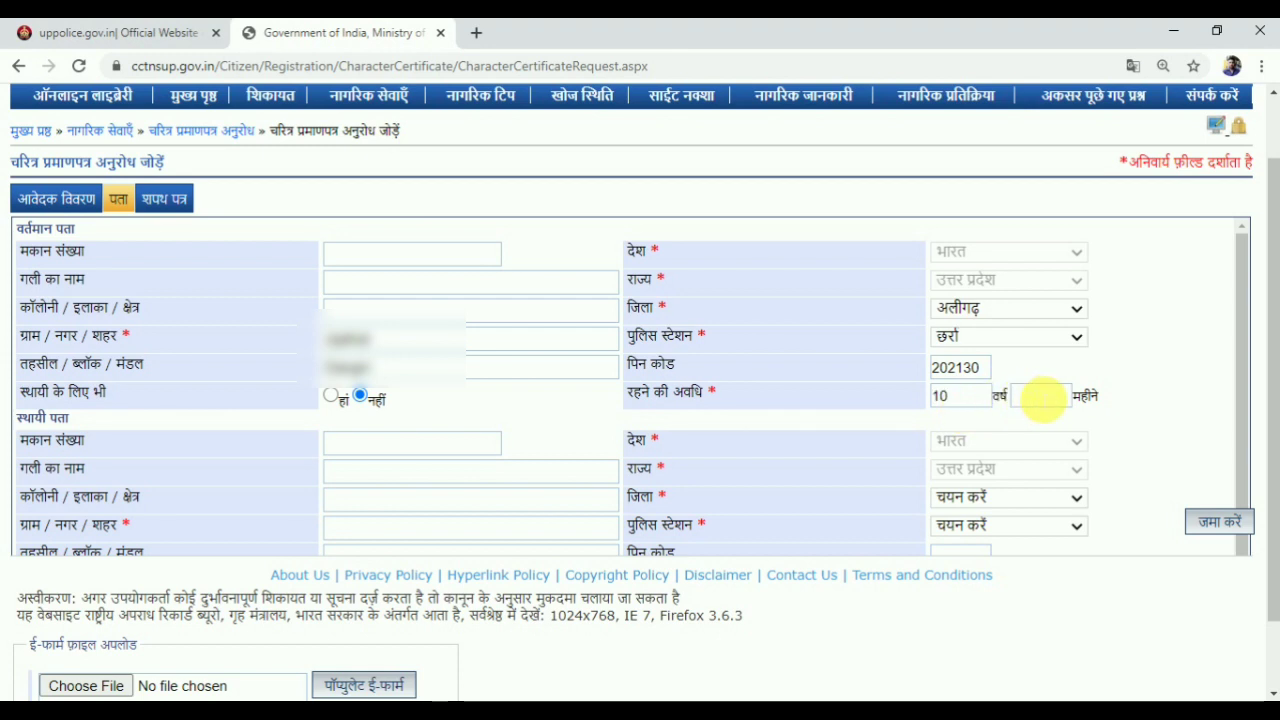
pyautogui.press('BackSpace')
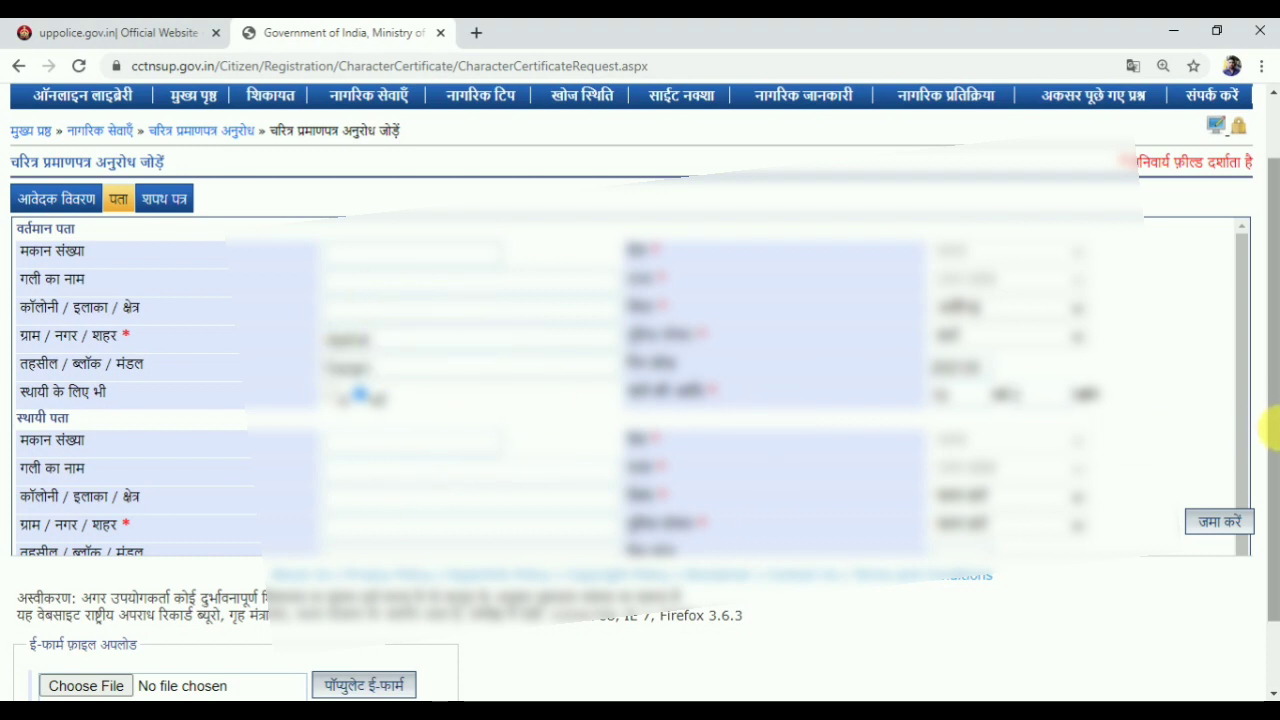
# - Mark the permanent address as the same as the current one and go to the शपथ पत्र section
pyautogui.click(330, 395)
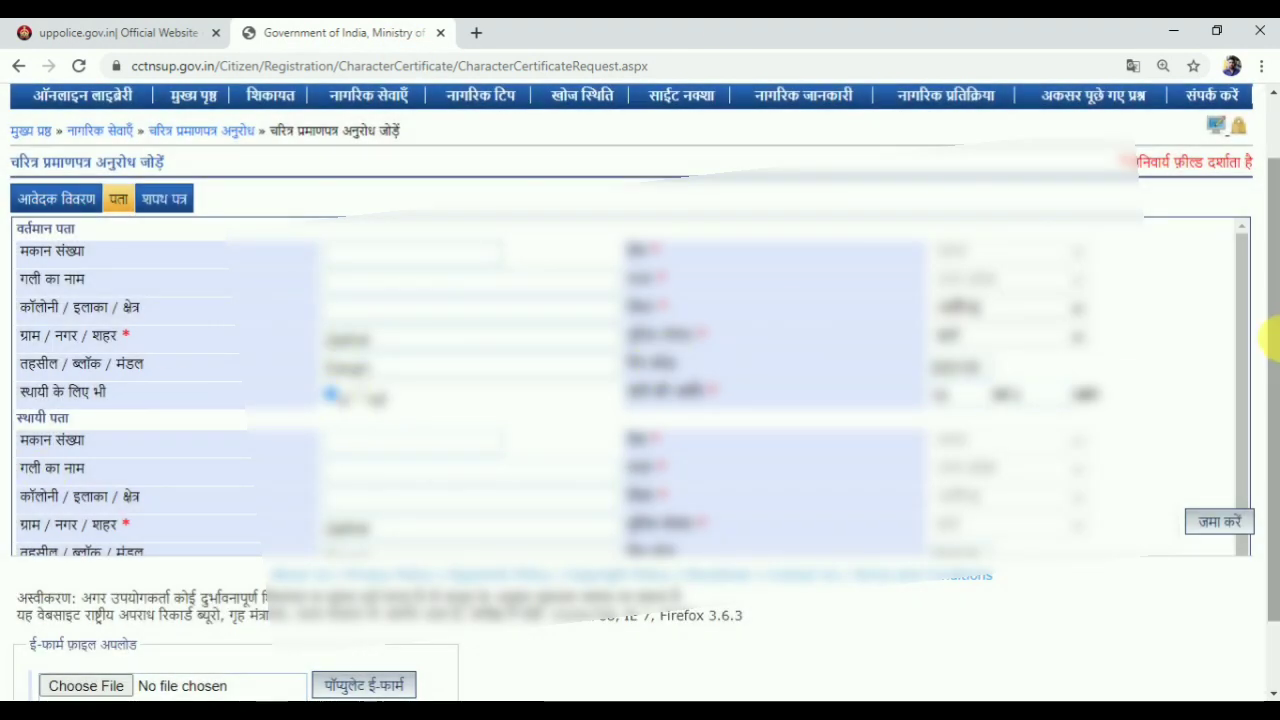
pyautogui.moveTo(1271, 371); pyautogui.dragTo(1272, 445)
pyautogui.moveTo(1245, 349); pyautogui.dragTo(1250, 452)
pyautogui.scroll(2, 1250, 452)
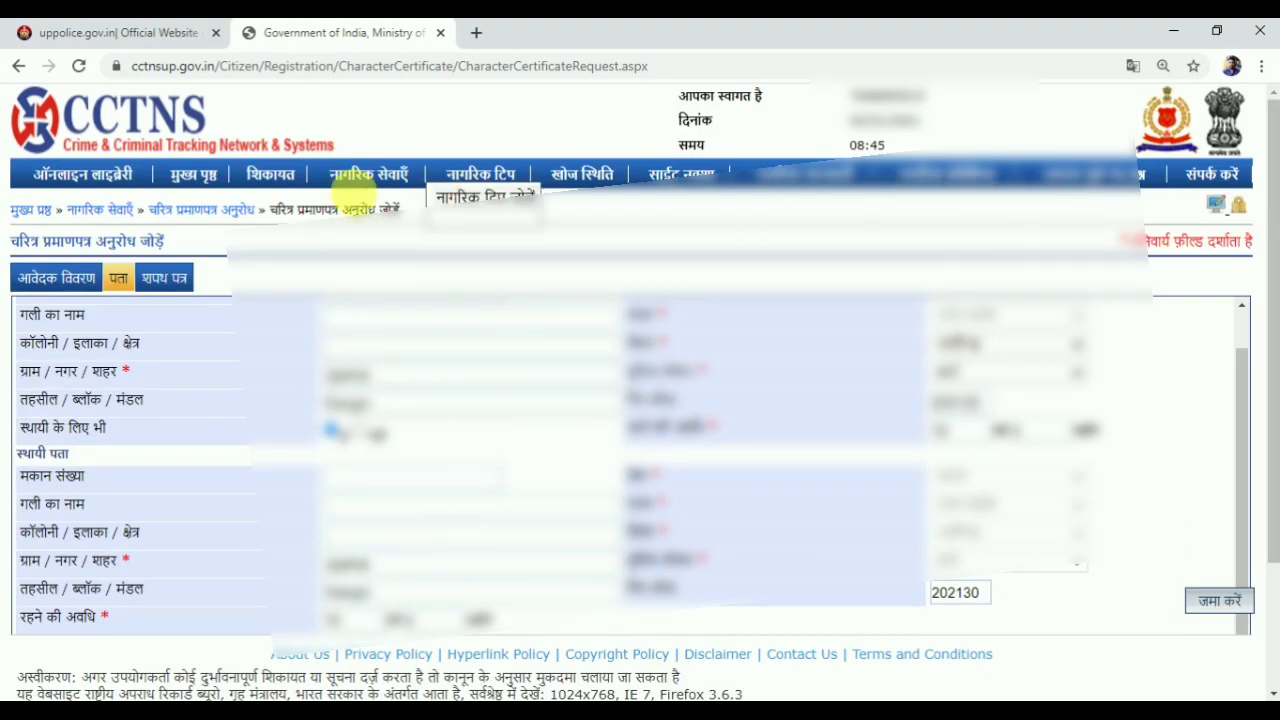
pyautogui.click(163, 280)
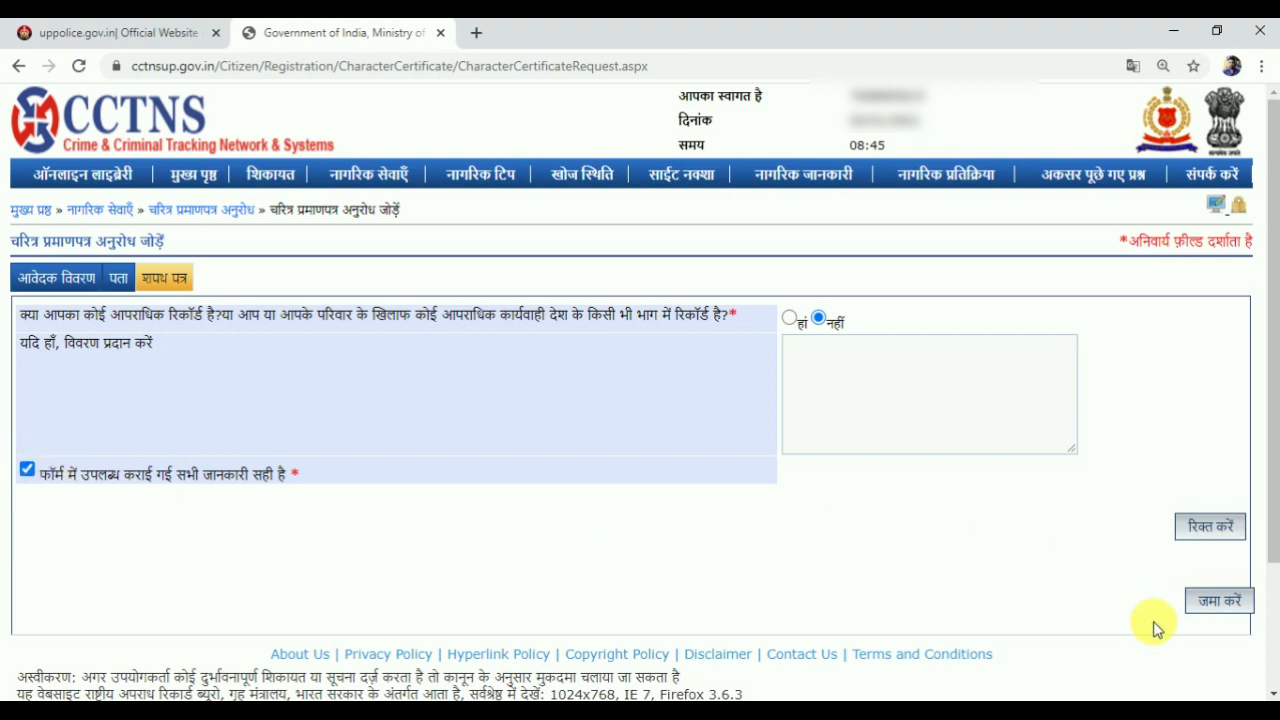
# - Submit the character certificate request with जमा करें to generate the fee challan
pyautogui.click(1244, 605)
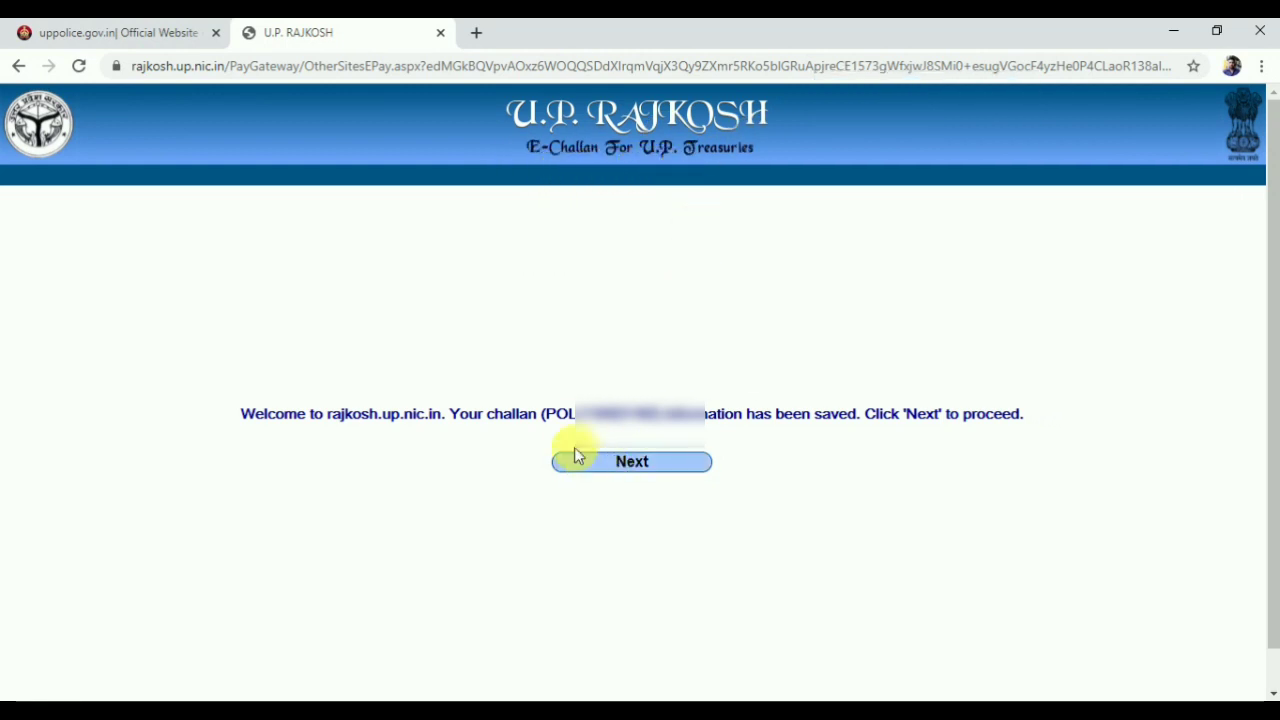
# - Copy the ₹50.00 challan number and proceed to State Bank net-payment options
pyautogui.click(614, 461)
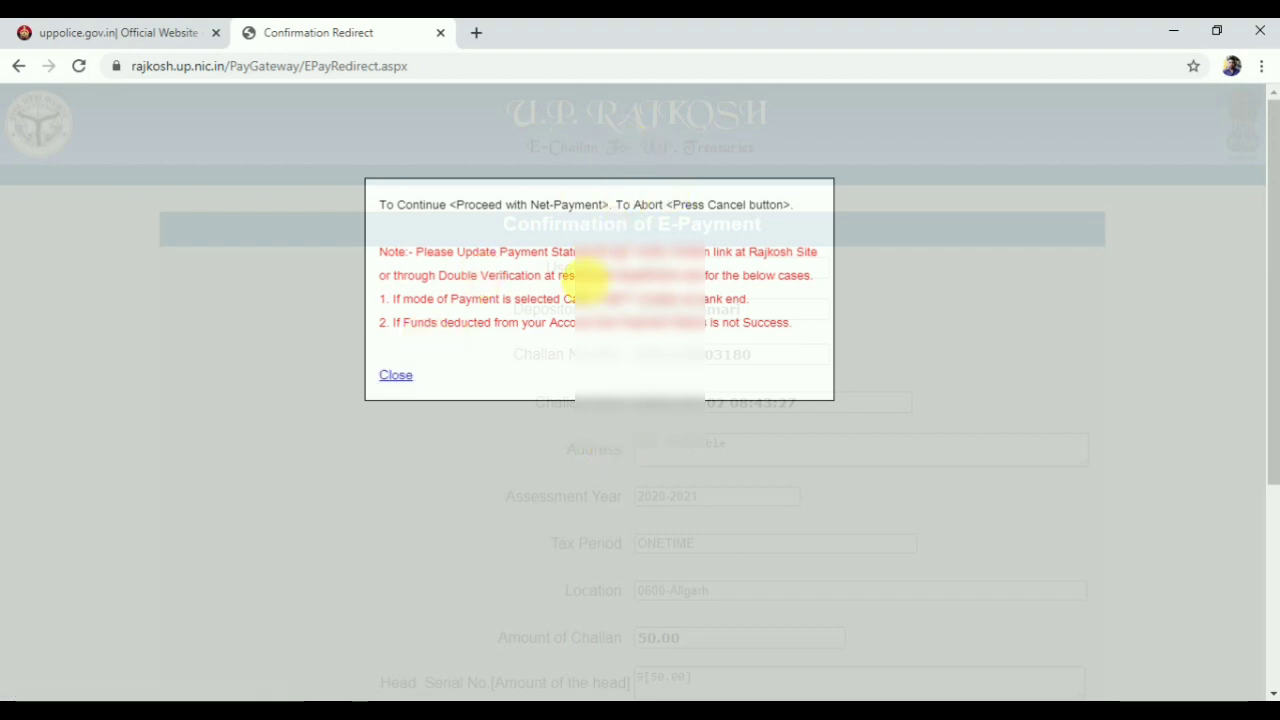
pyautogui.click(394, 376)
pyautogui.click(733, 362)
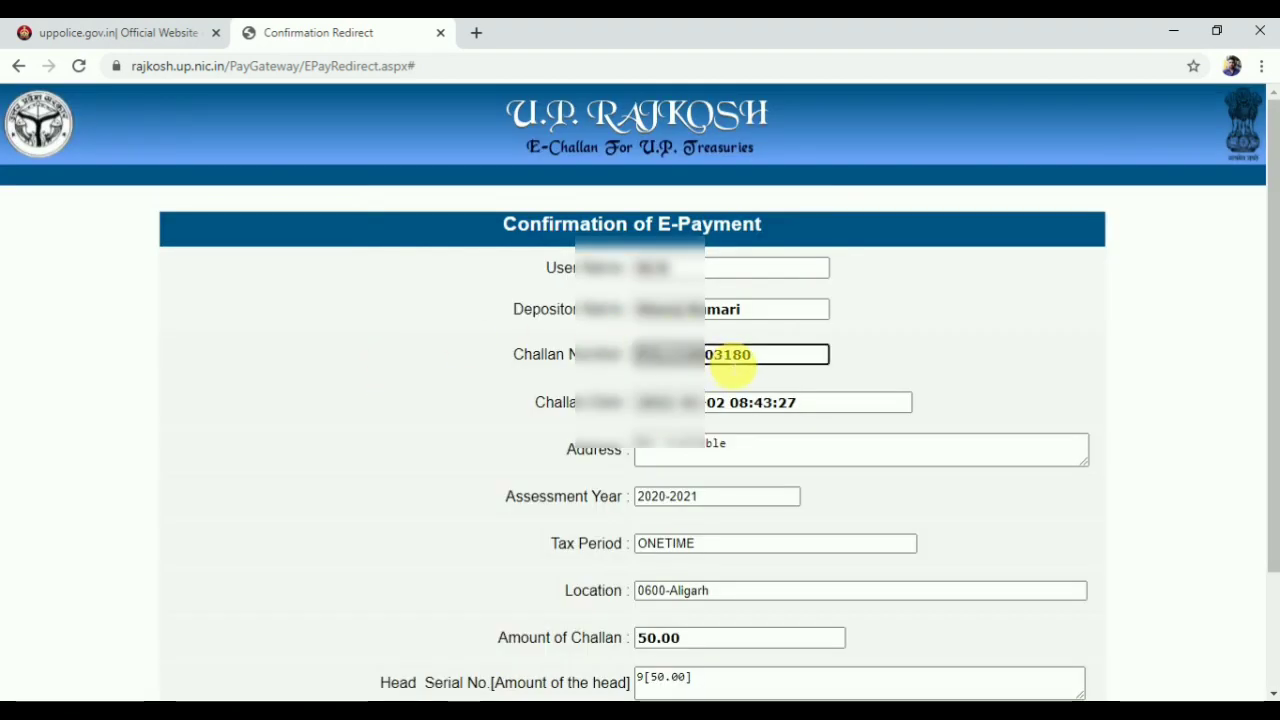
pyautogui.doubleClick(733, 362)
pyautogui.rightClick(728, 363)
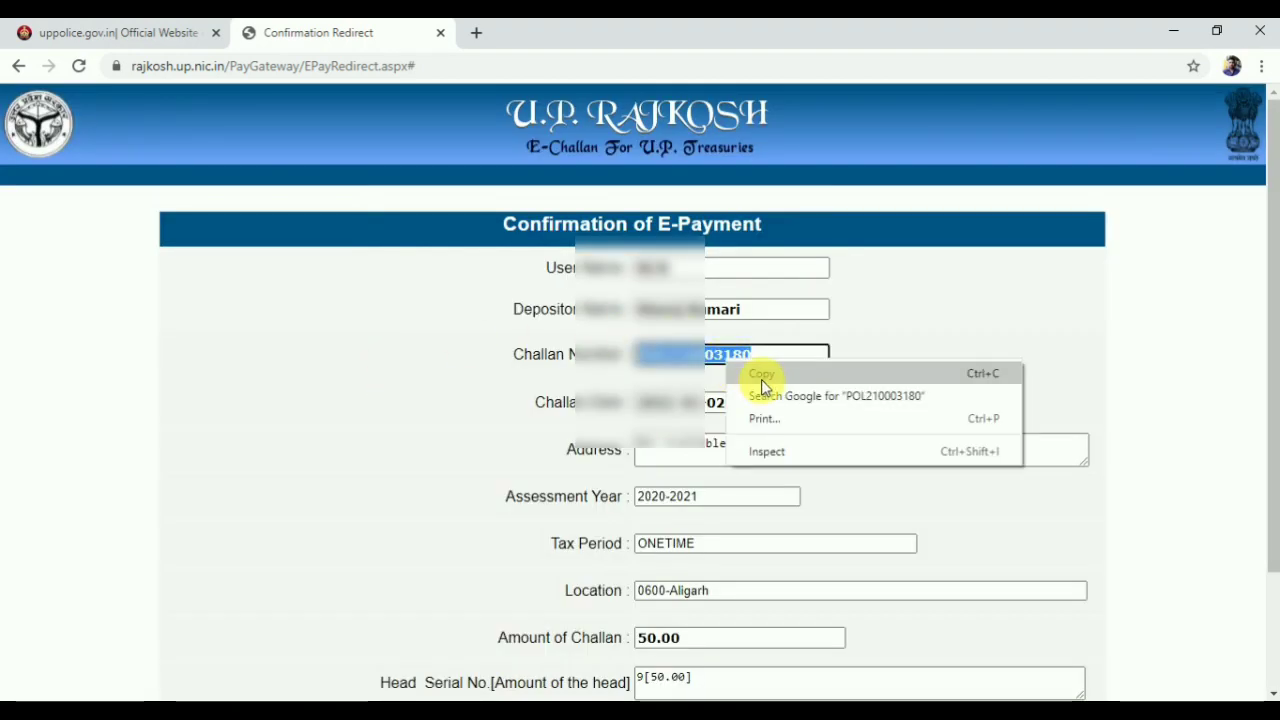
pyautogui.click(760, 378)
pyautogui.click(731, 357)
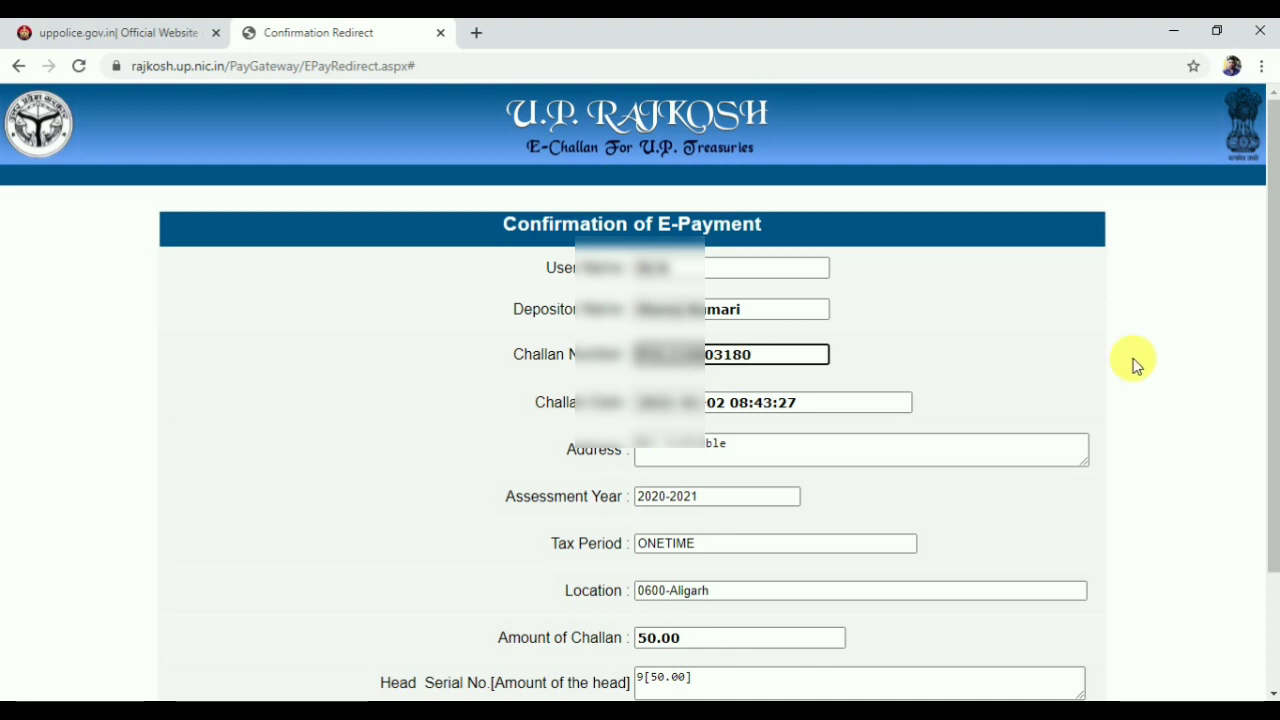
pyautogui.moveTo(1270, 370); pyautogui.dragTo(1271, 471)
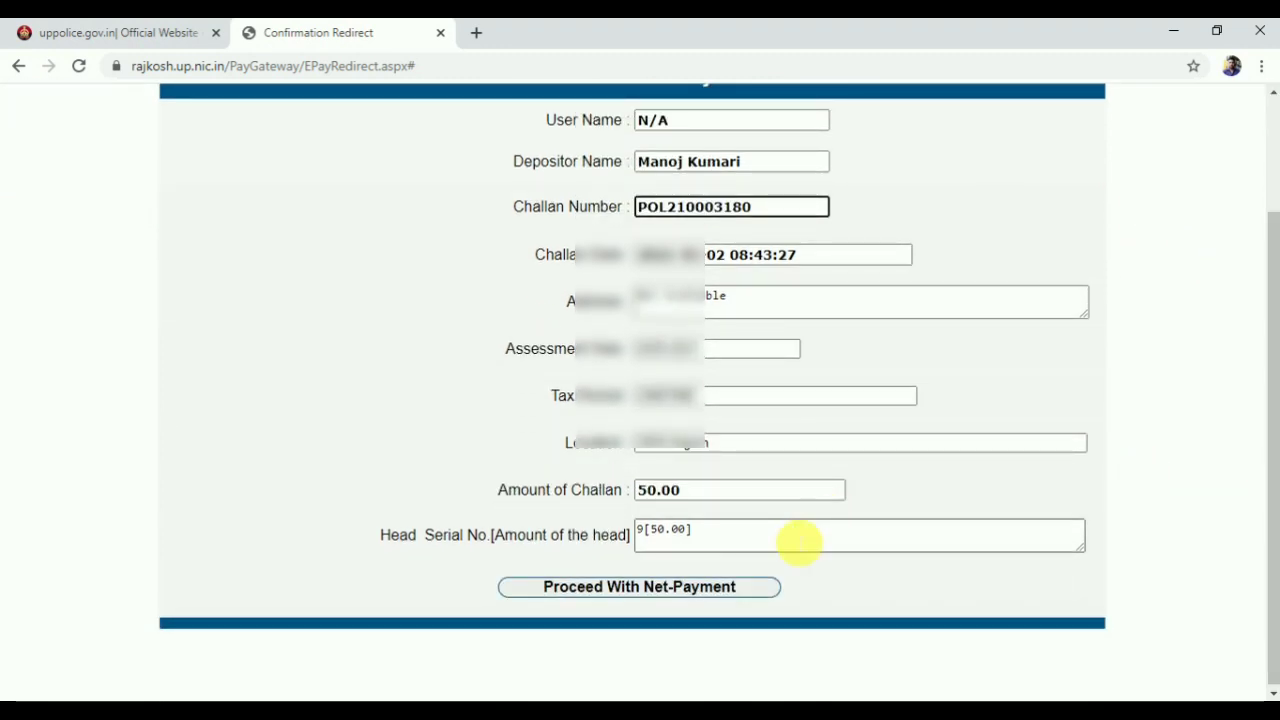
pyautogui.click(722, 590)
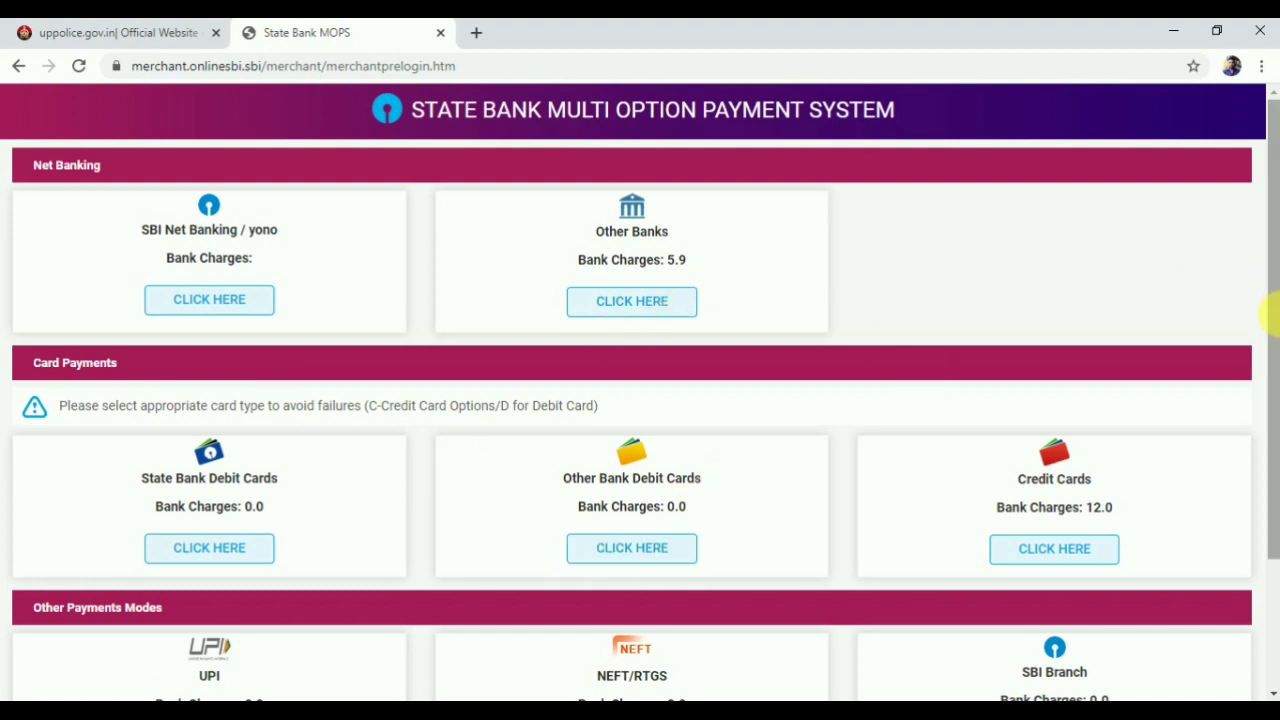
# - Choose HDFC Bank [Retail] under Other Banks net banking for the ₹55.90 payment and proceed
pyautogui.moveTo(1270, 315); pyautogui.dragTo(1266, 343)
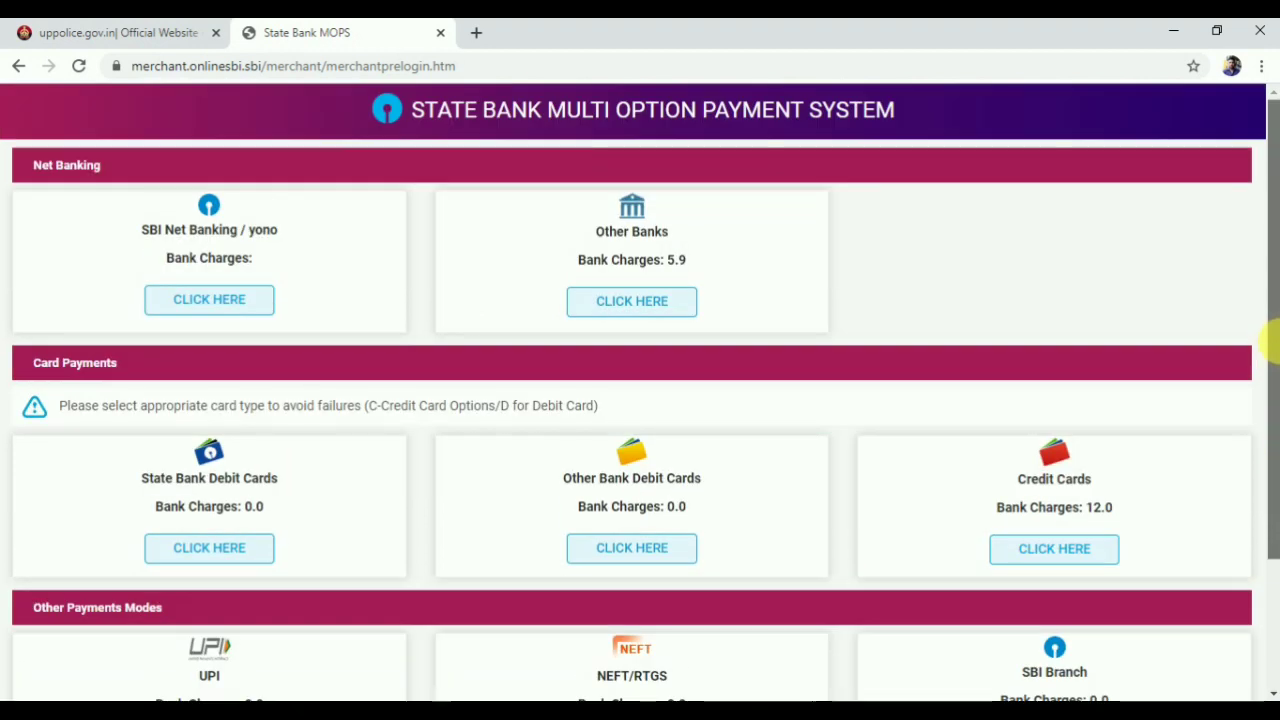
pyautogui.click(650, 300)
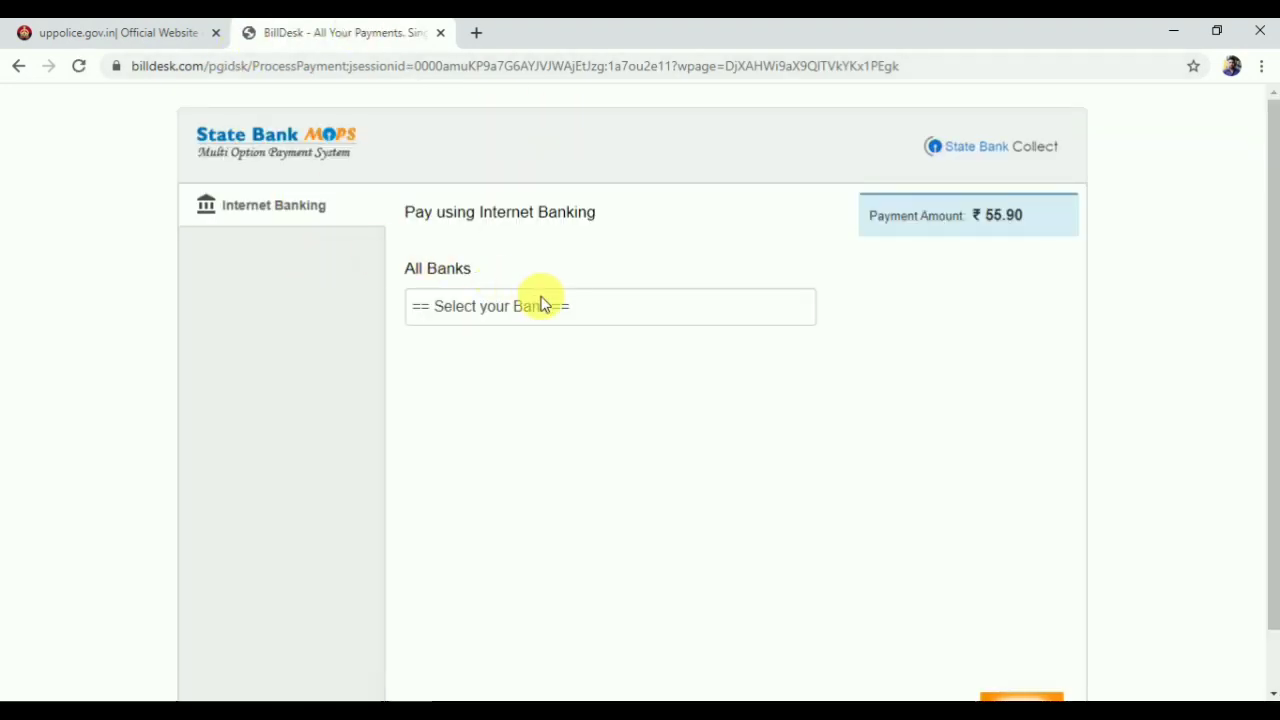
pyautogui.click(535, 307)
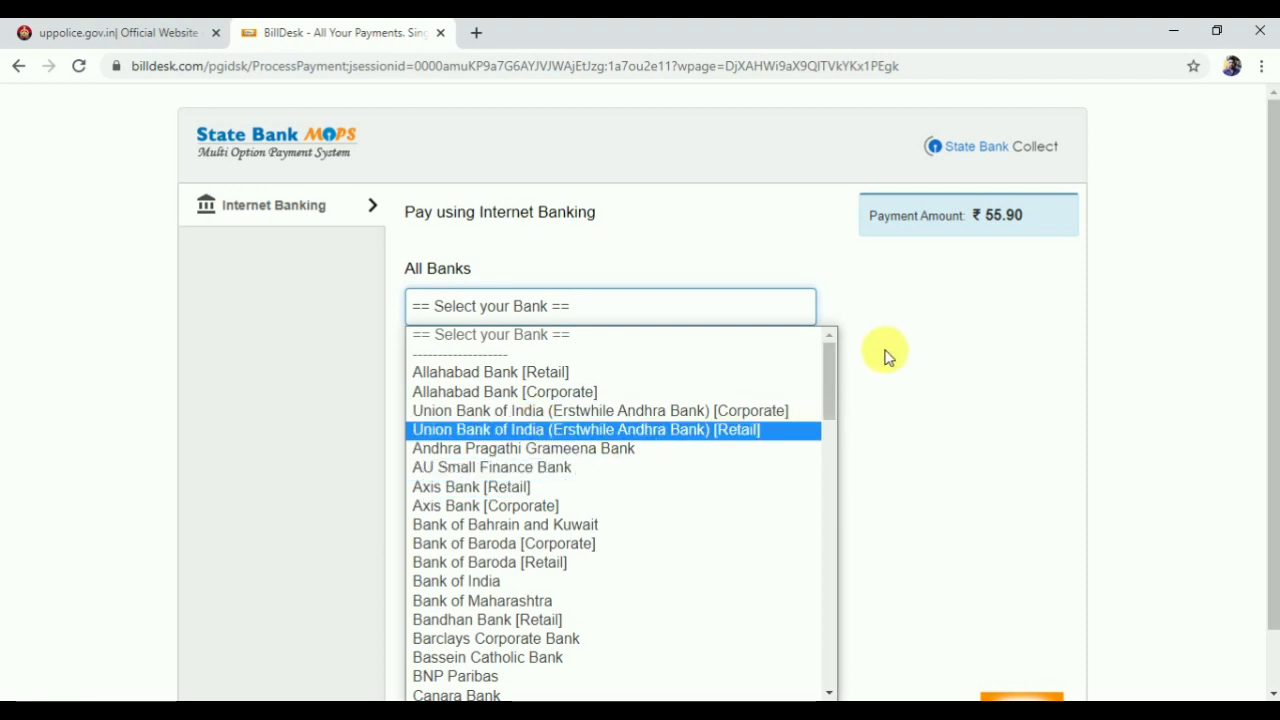
pyautogui.moveTo(836, 355); pyautogui.dragTo(824, 477)
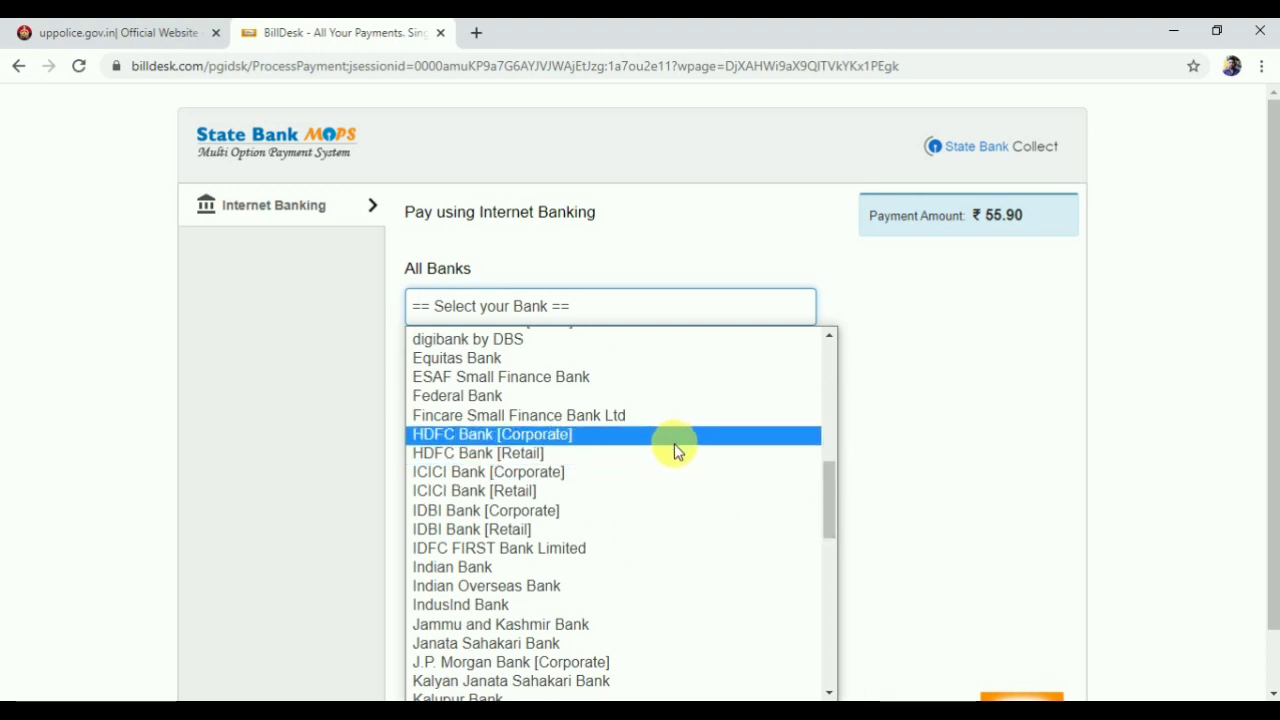
pyautogui.click(670, 456)
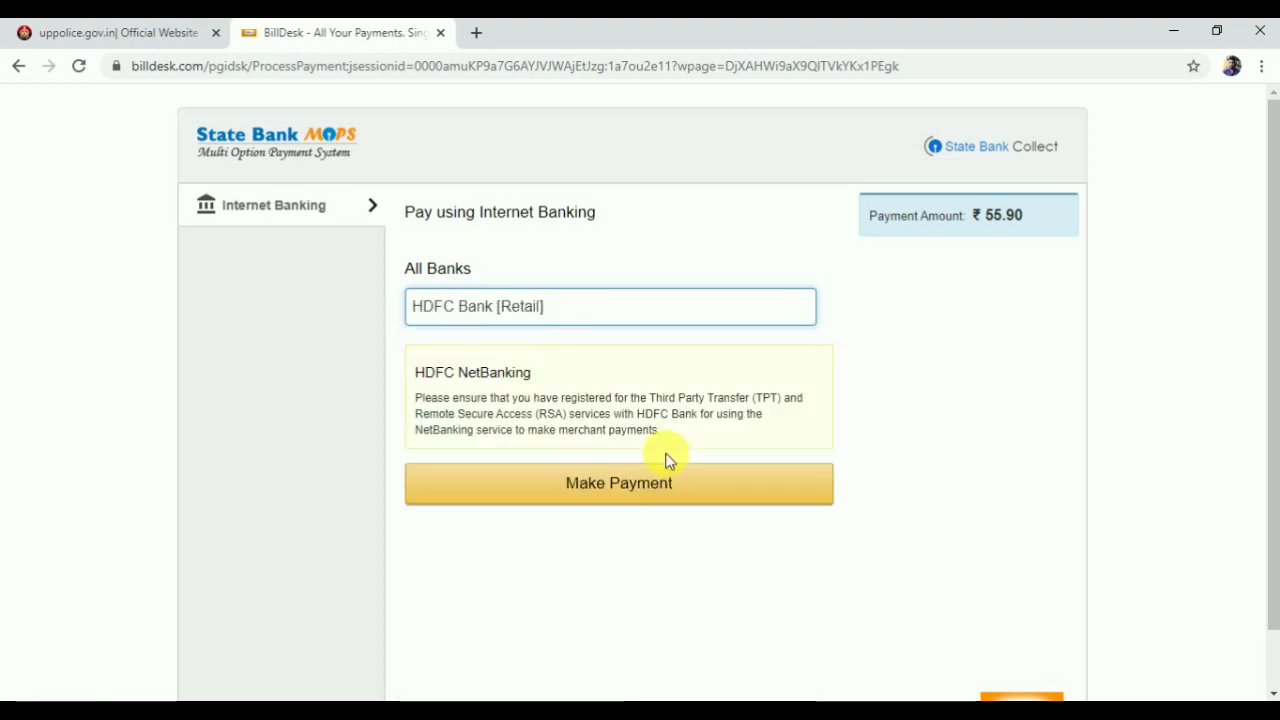
pyautogui.click(646, 472)
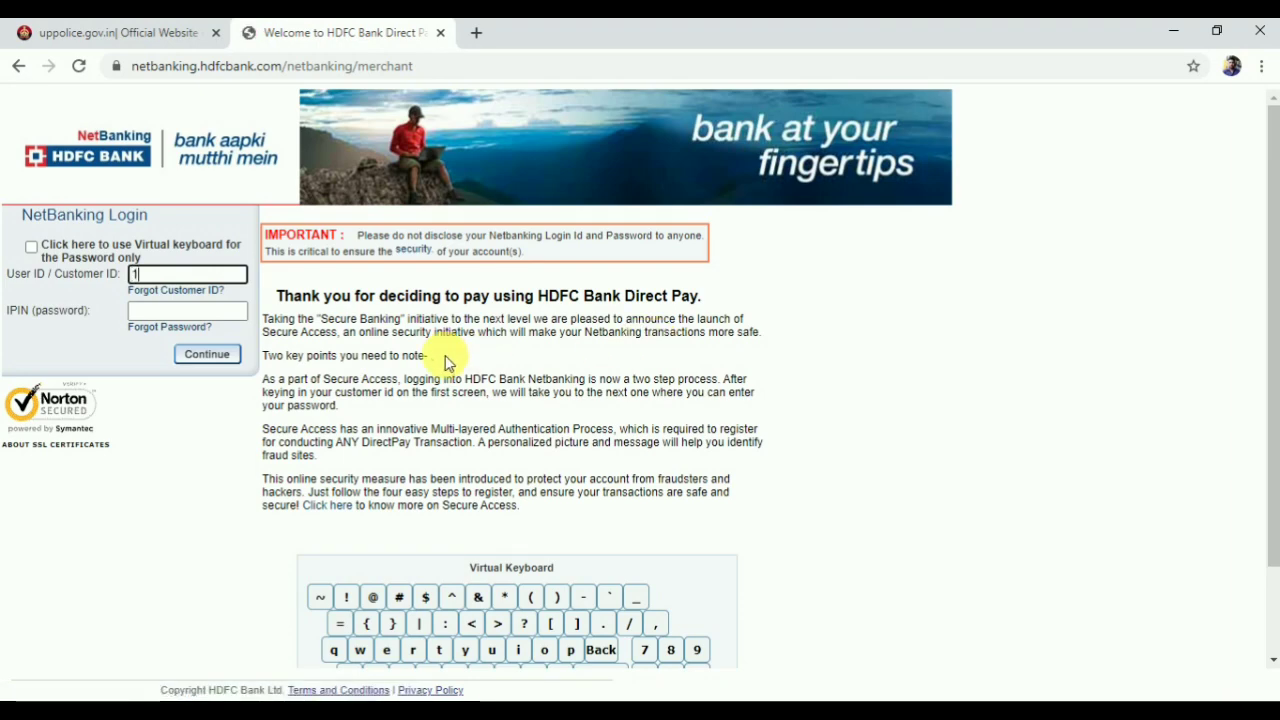
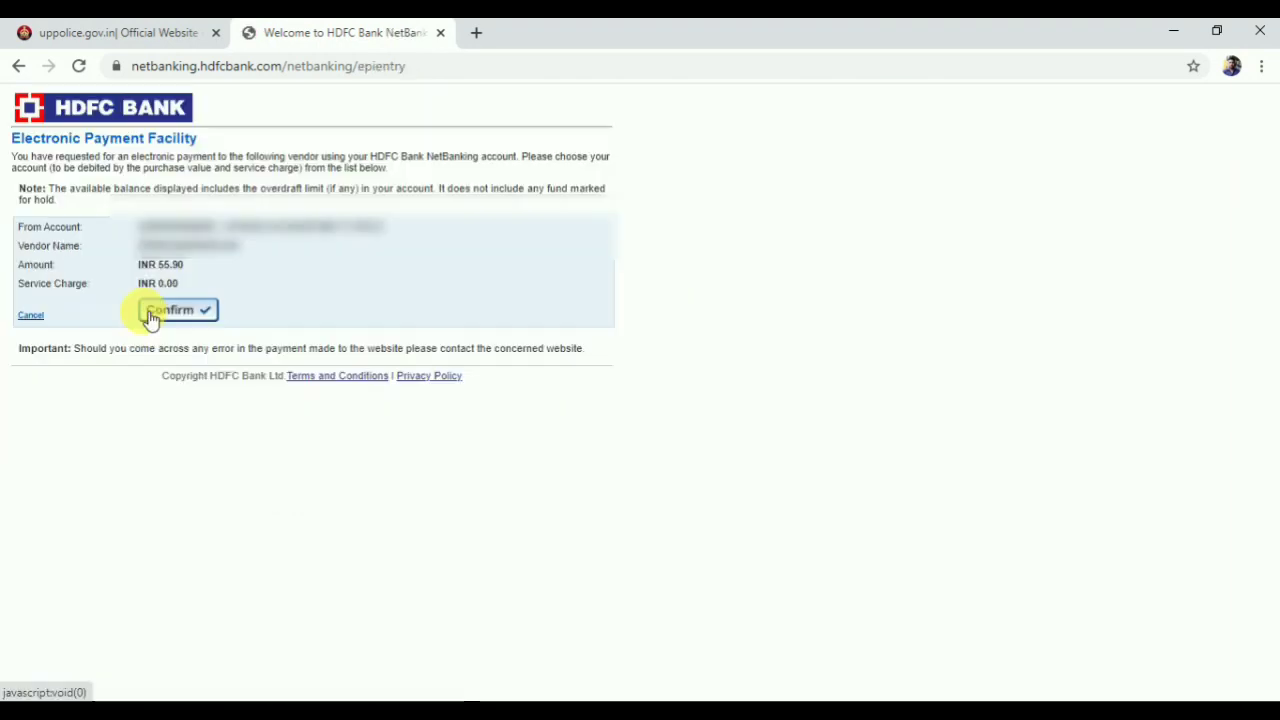
# - Log in to HDFC NetBanking with the customer ID and authorise the ₹55.90 payment by OTP
pyautogui.click(160, 312)
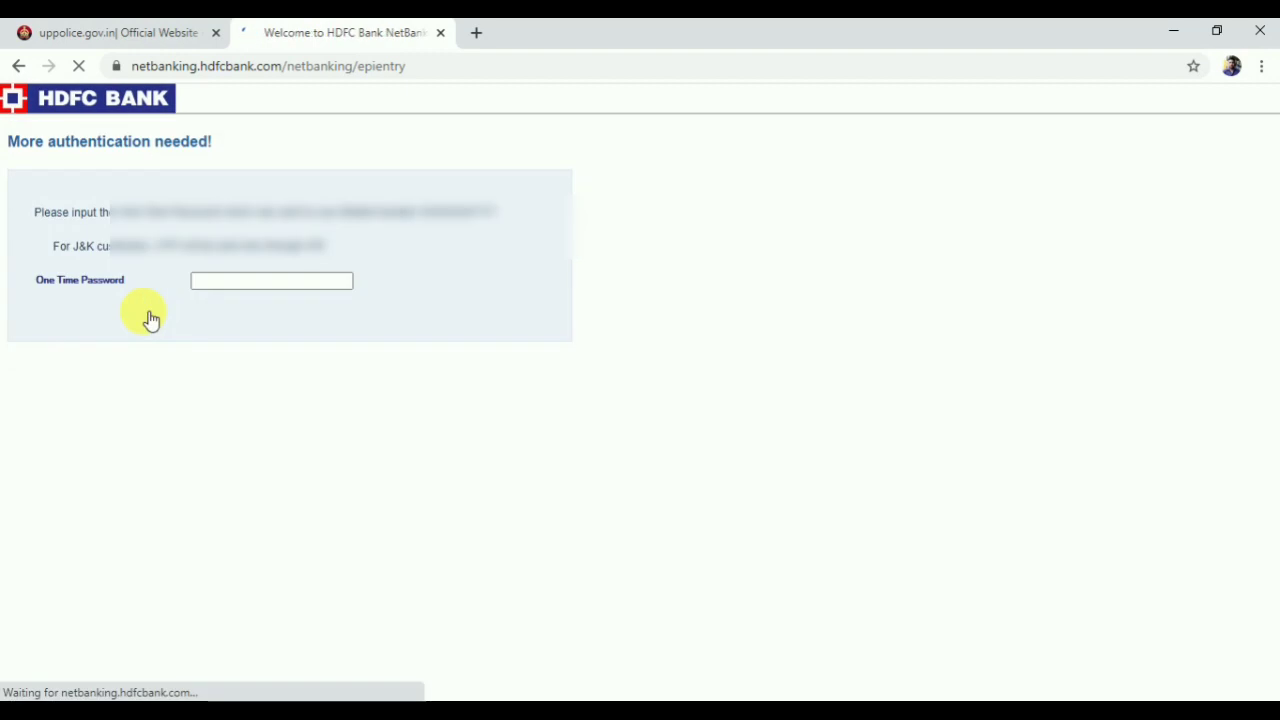
pyautogui.click(260, 283)
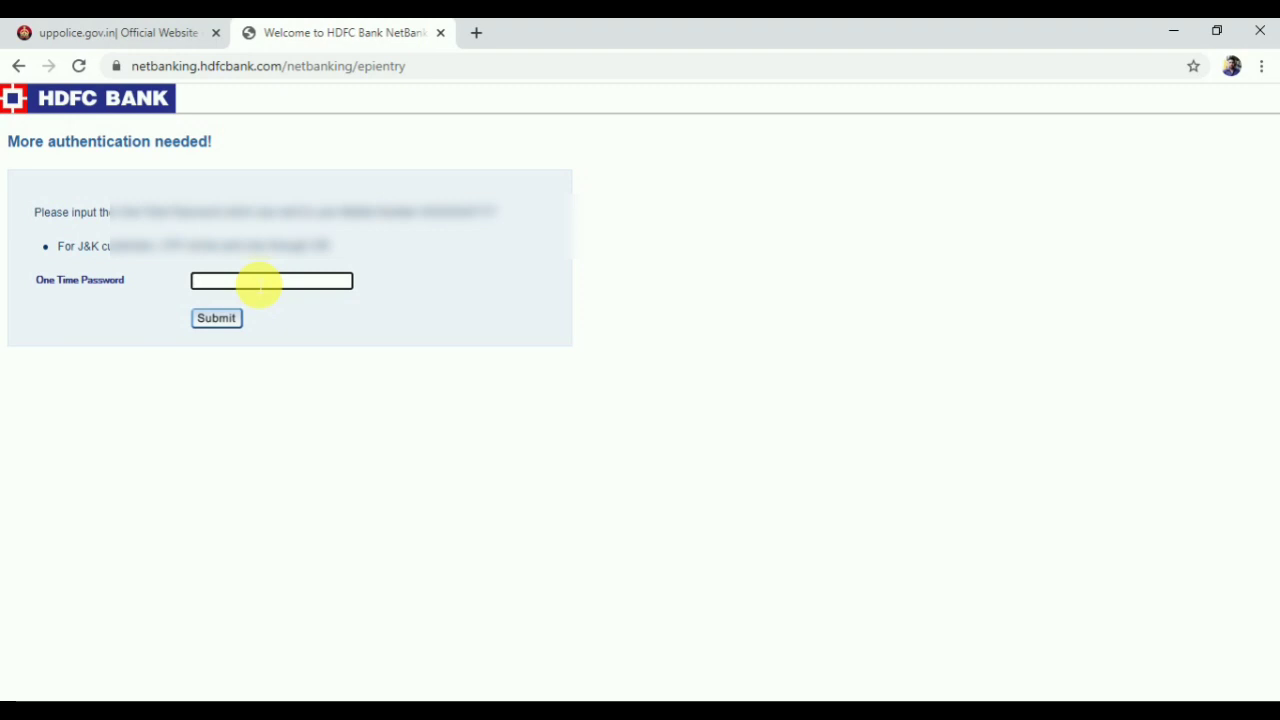
pyautogui.click(228, 320)
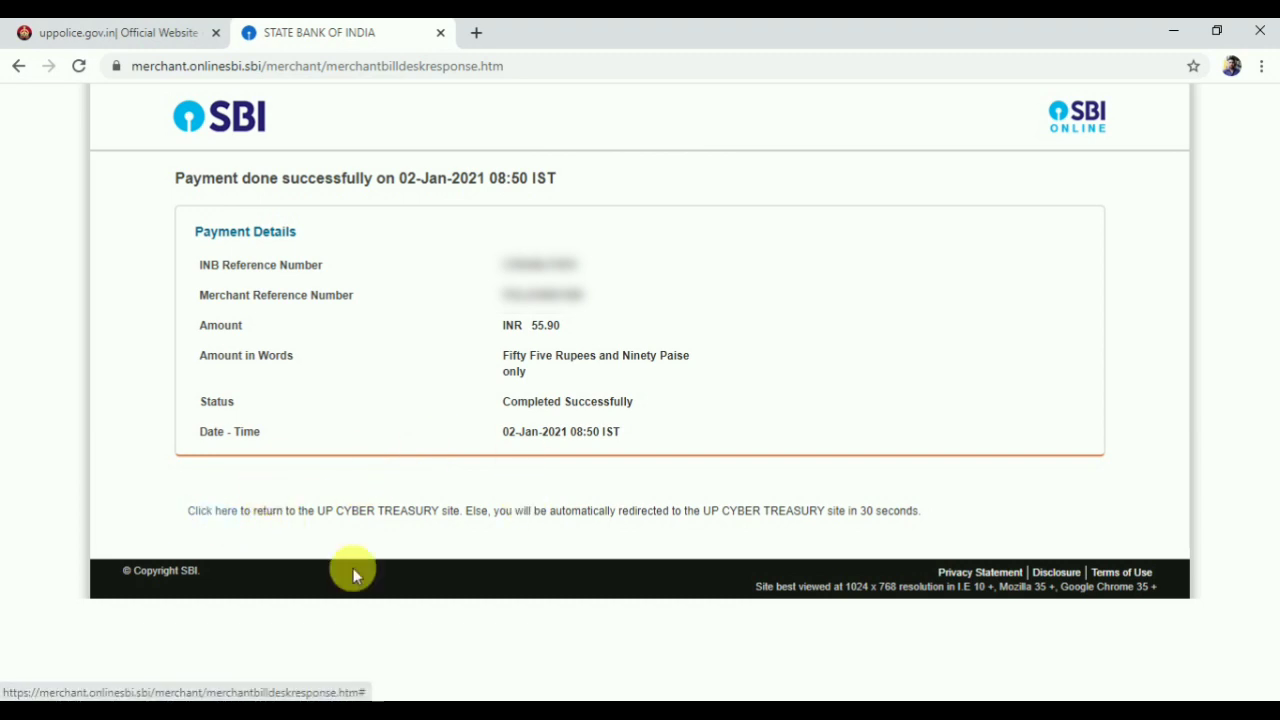
# - Print the SBI payment receipt and log back in on the expired CCTNS page
pyautogui.hotkey('ctrl', 'p')
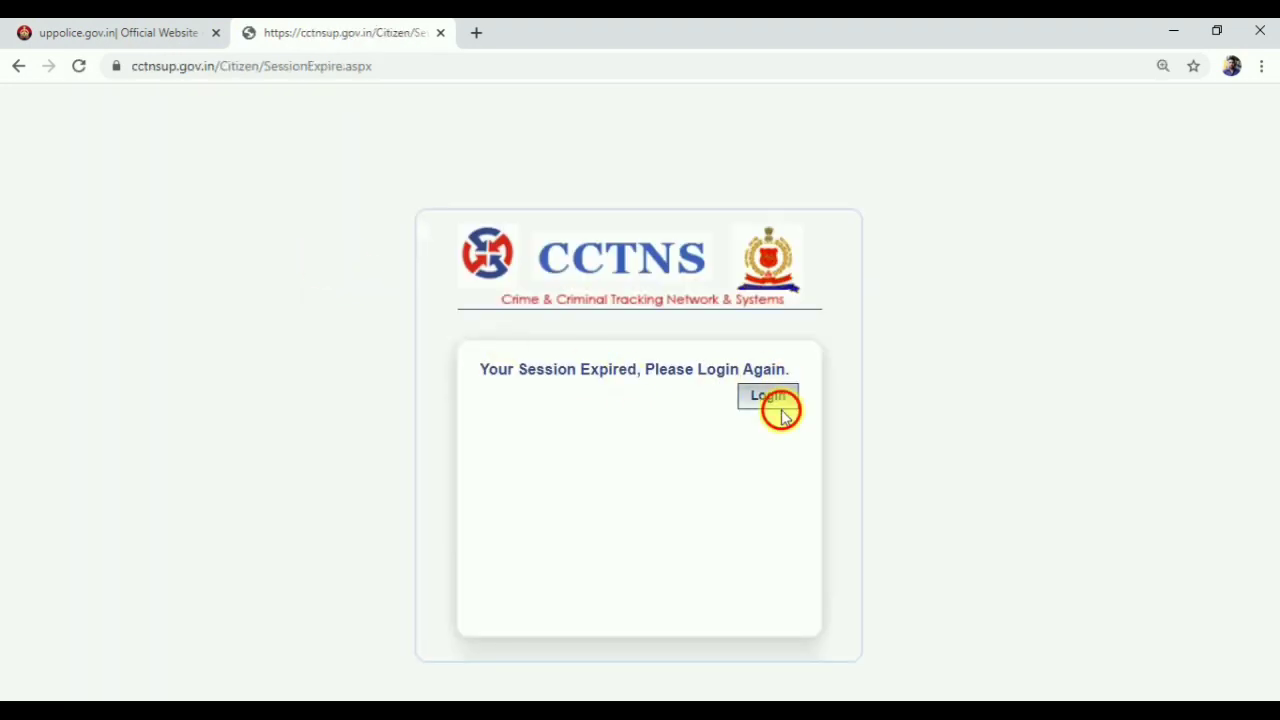
pyautogui.click(778, 404)
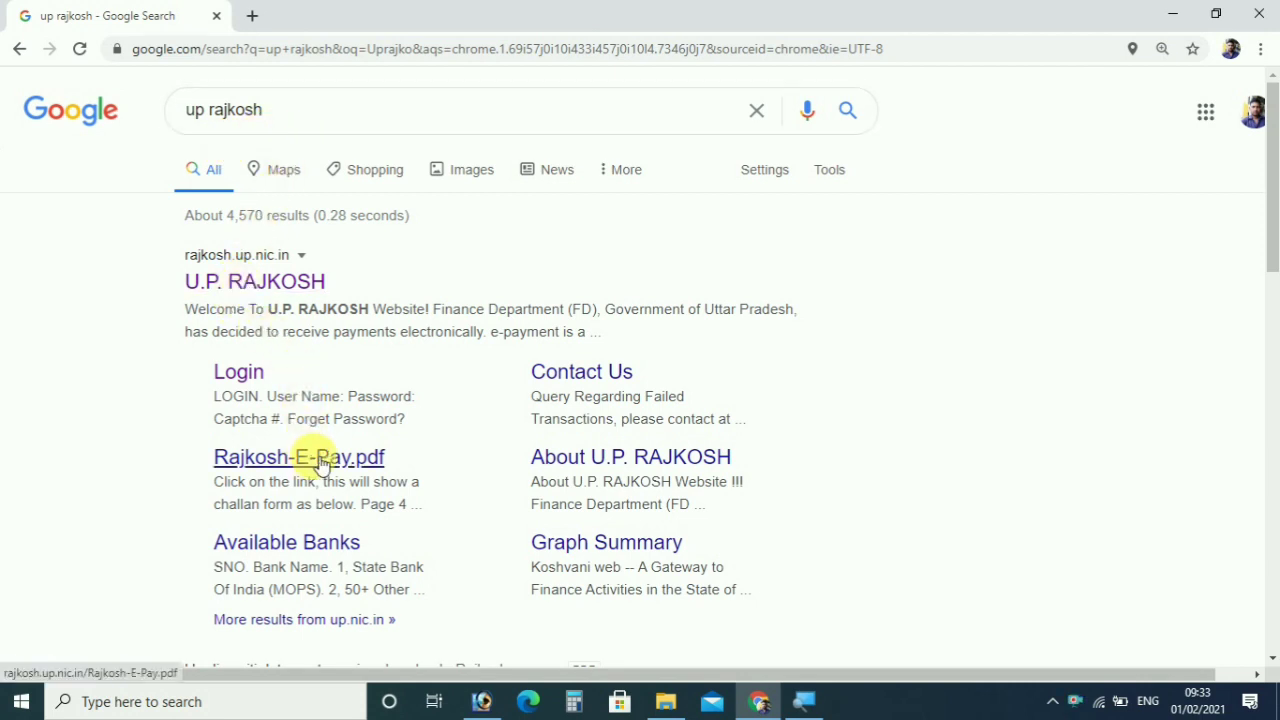
# - Go to the U.P. RAJKOSH website's Search and Print Challan form
pyautogui.click(264, 286)
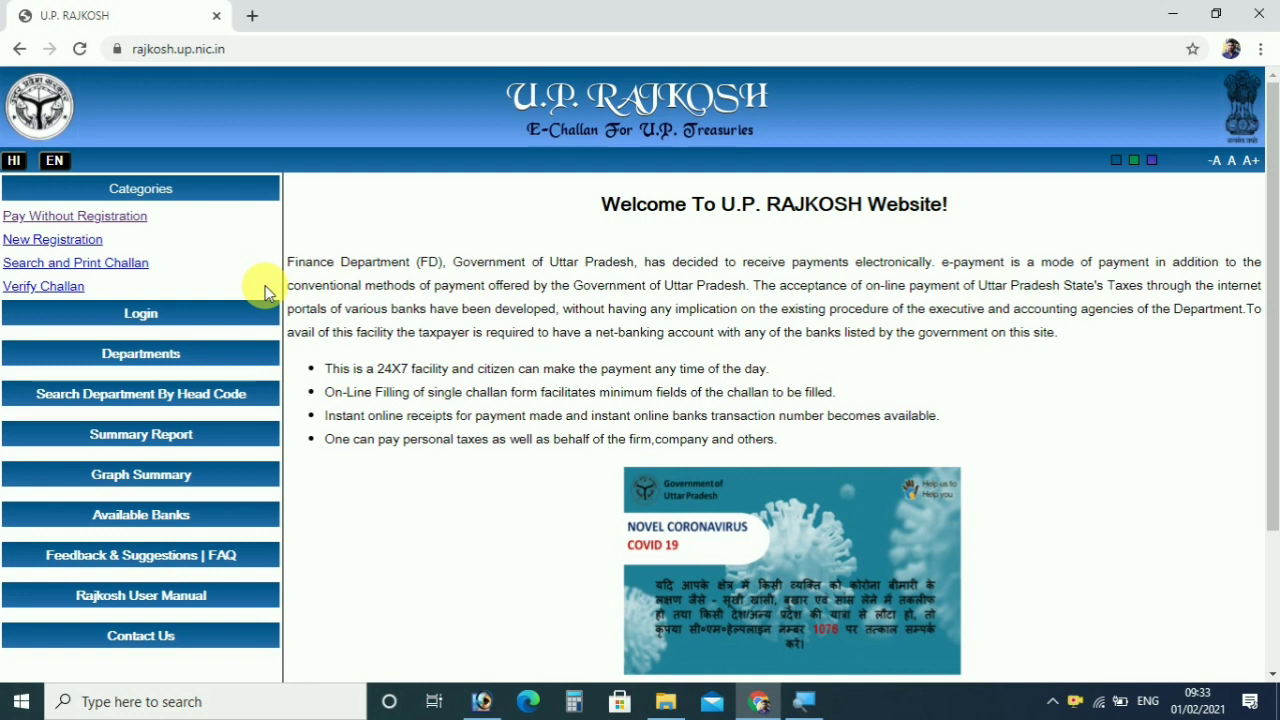
pyautogui.click(115, 263)
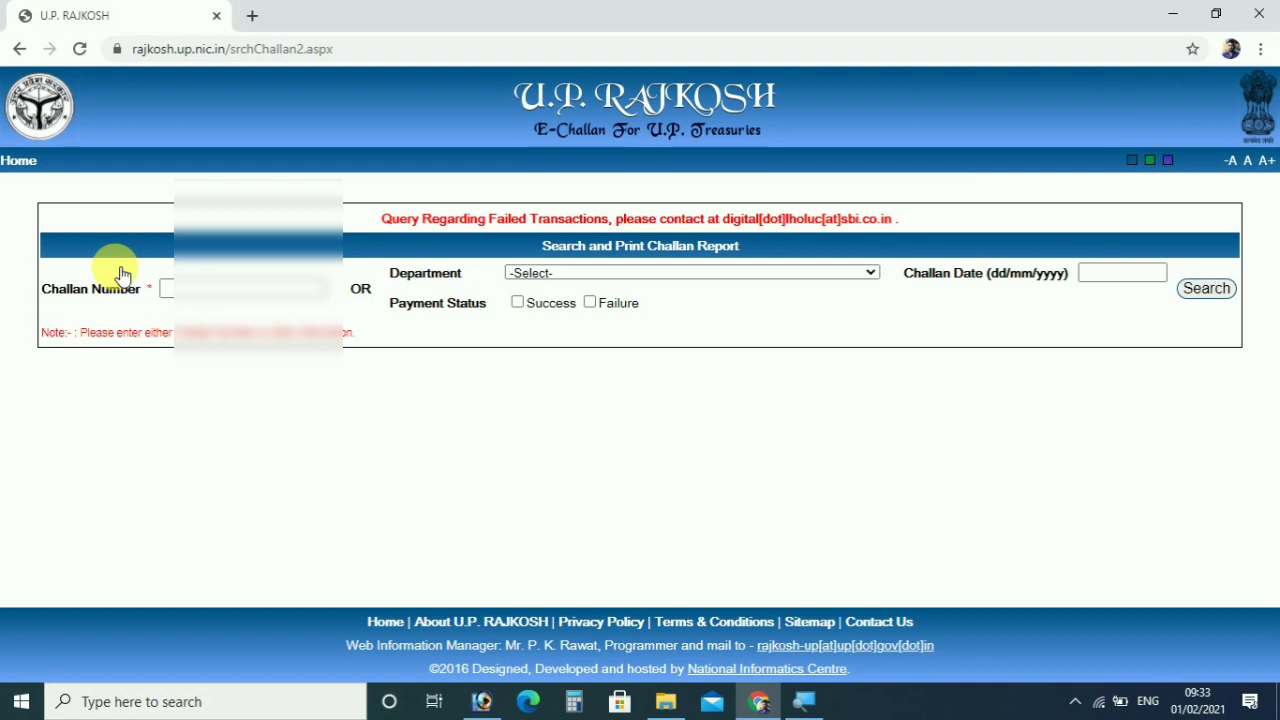
# - Paste the challan number and select POL as the department
pyautogui.click(224, 290)
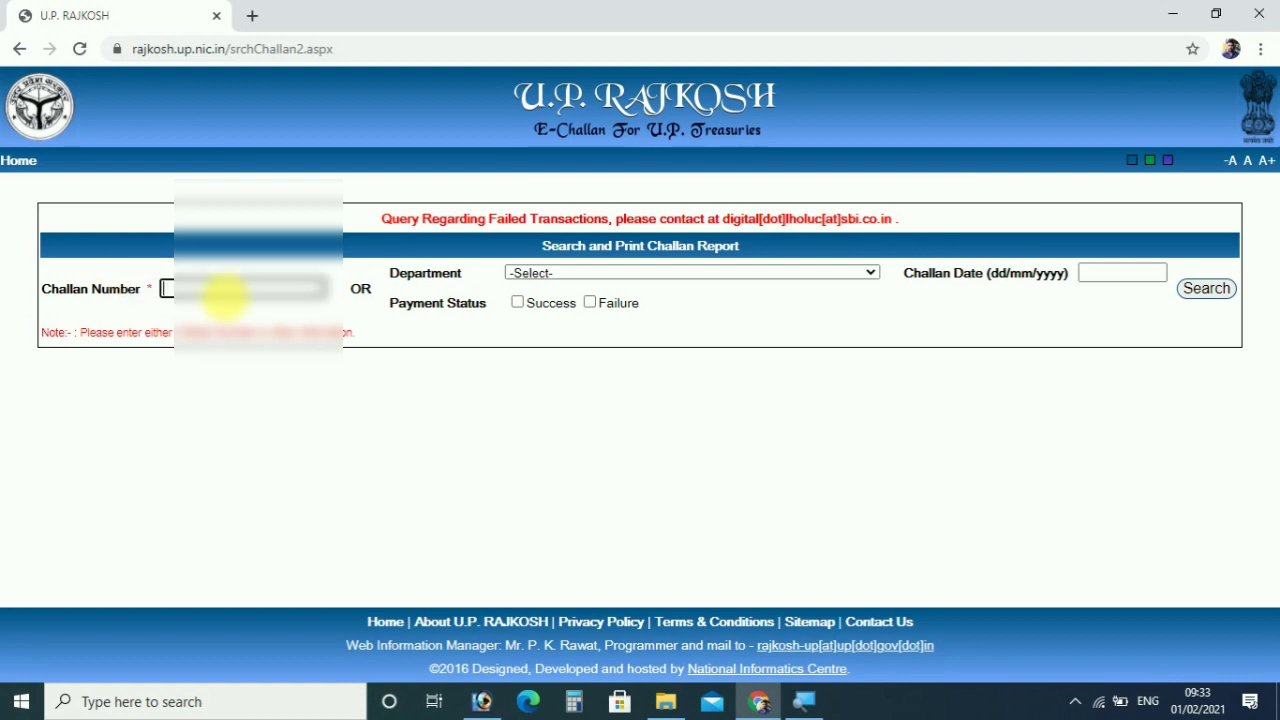
pyautogui.hotkey('ctrl', 'v')
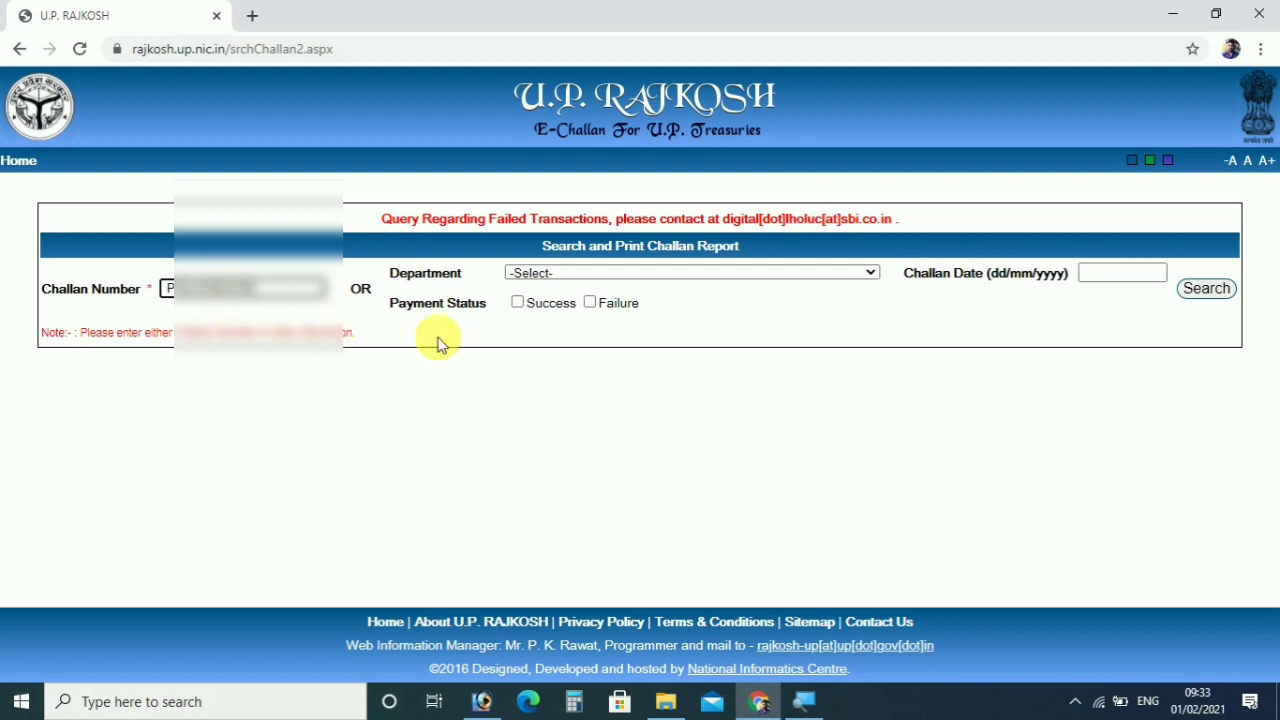
pyautogui.click(591, 276)
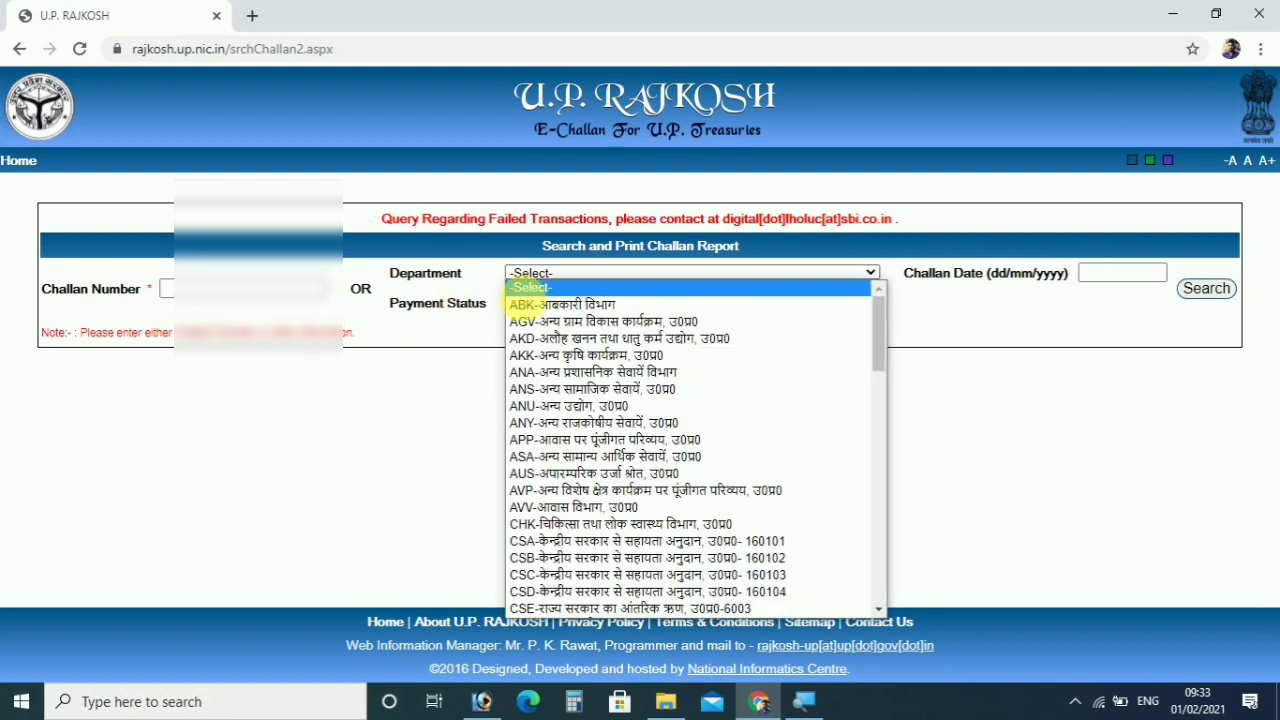
pyautogui.press('Down')
pyautogui.press('Down')
pyautogui.press('Down')
pyautogui.press('Down')
pyautogui.press('Down')
pyautogui.press('Down')
pyautogui.press('Down')
pyautogui.press('Down')
pyautogui.press('Down')
pyautogui.press('Down')
pyautogui.press('Down')
pyautogui.press('Down')
pyautogui.press('Down')
pyautogui.press('Down')
pyautogui.press('Down')
pyautogui.press('Down')
pyautogui.press('Down')
pyautogui.press('Down')
pyautogui.press('Down')
pyautogui.press('Down')
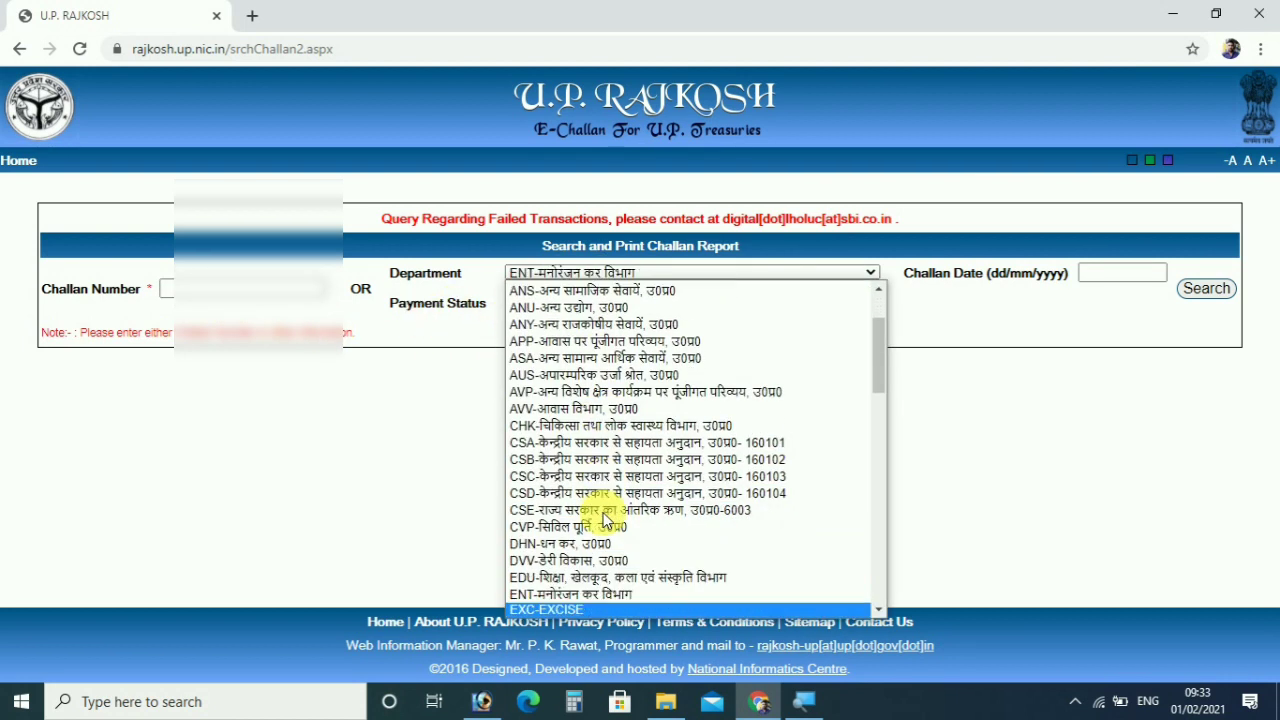
pyautogui.press('Down')
pyautogui.press('Down')
pyautogui.press('Down')
pyautogui.press('Down')
pyautogui.press('Down')
pyautogui.press('Down')
pyautogui.press('Down')
pyautogui.press('Down')
pyautogui.press('Down')
pyautogui.press('Down')
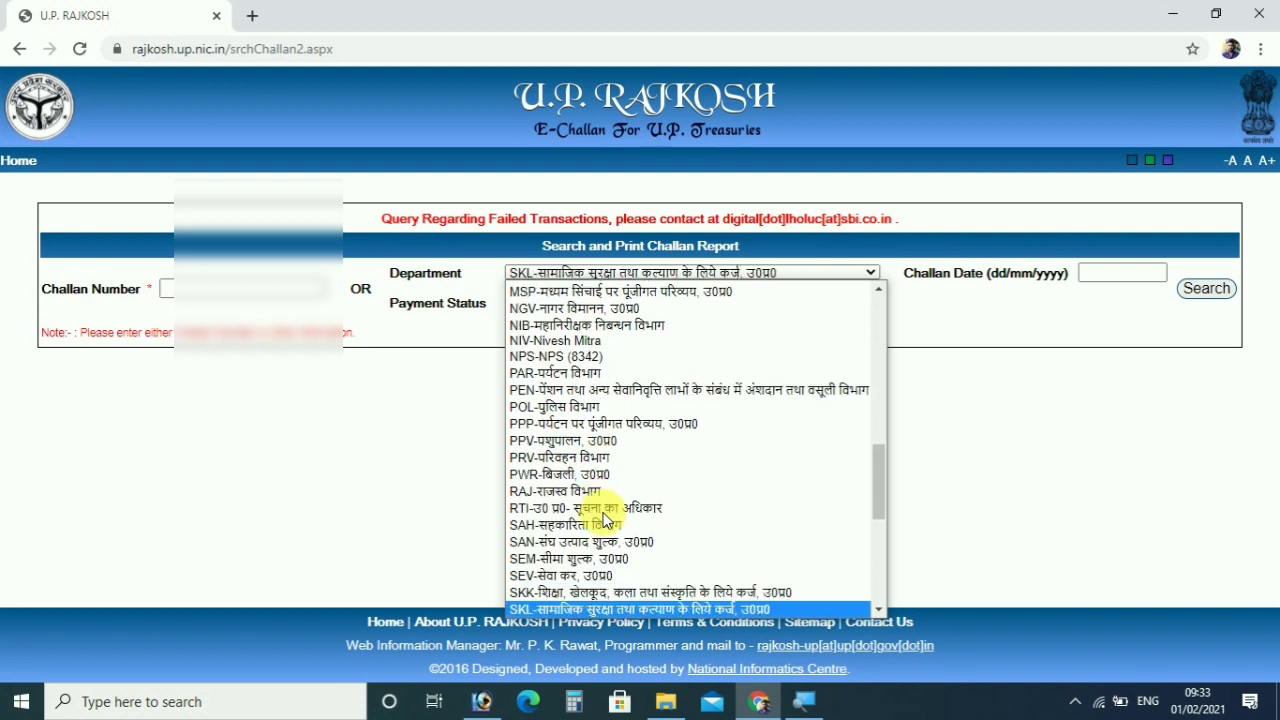
pyautogui.press('Down')
pyautogui.press('Down')
pyautogui.press('Down')
pyautogui.press('Down')
pyautogui.press('Down')
pyautogui.press('Down')
pyautogui.press('Down')
pyautogui.press('Down')
pyautogui.press('Down')
pyautogui.press('Down')
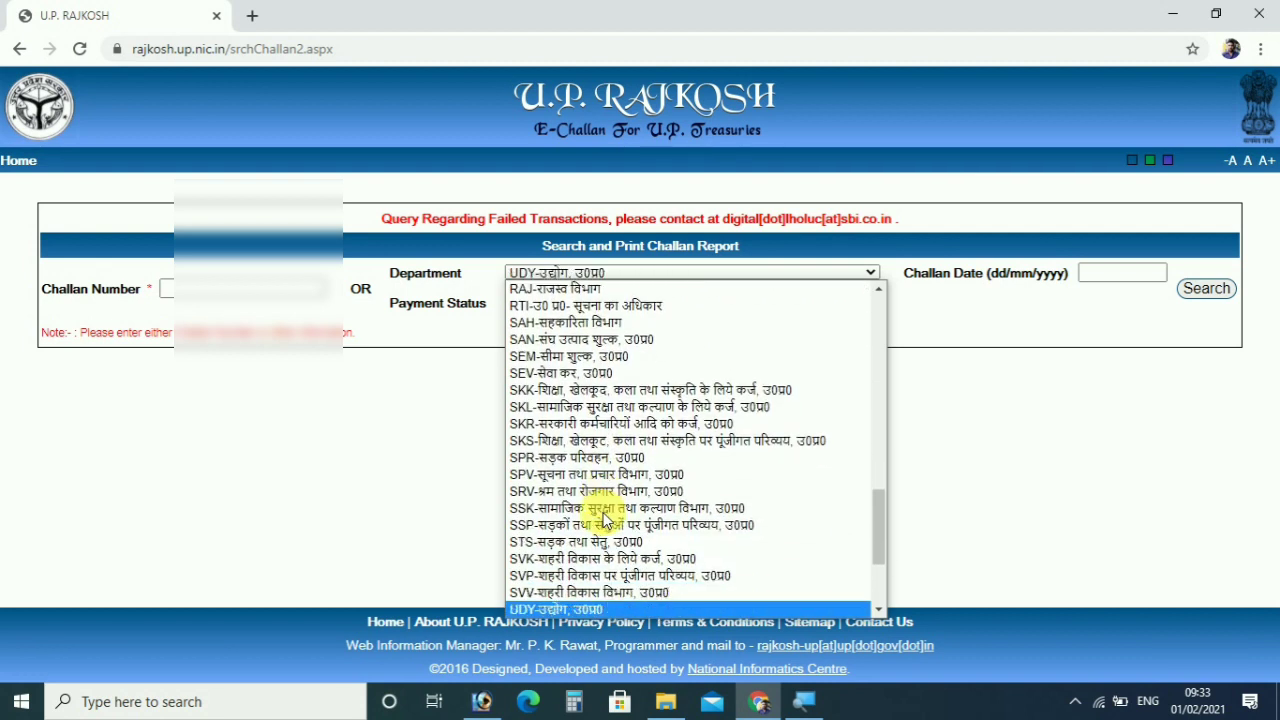
pyautogui.press('Down')
pyautogui.press('Down')
pyautogui.press('Down')
pyautogui.press('Down')
pyautogui.press('Down')
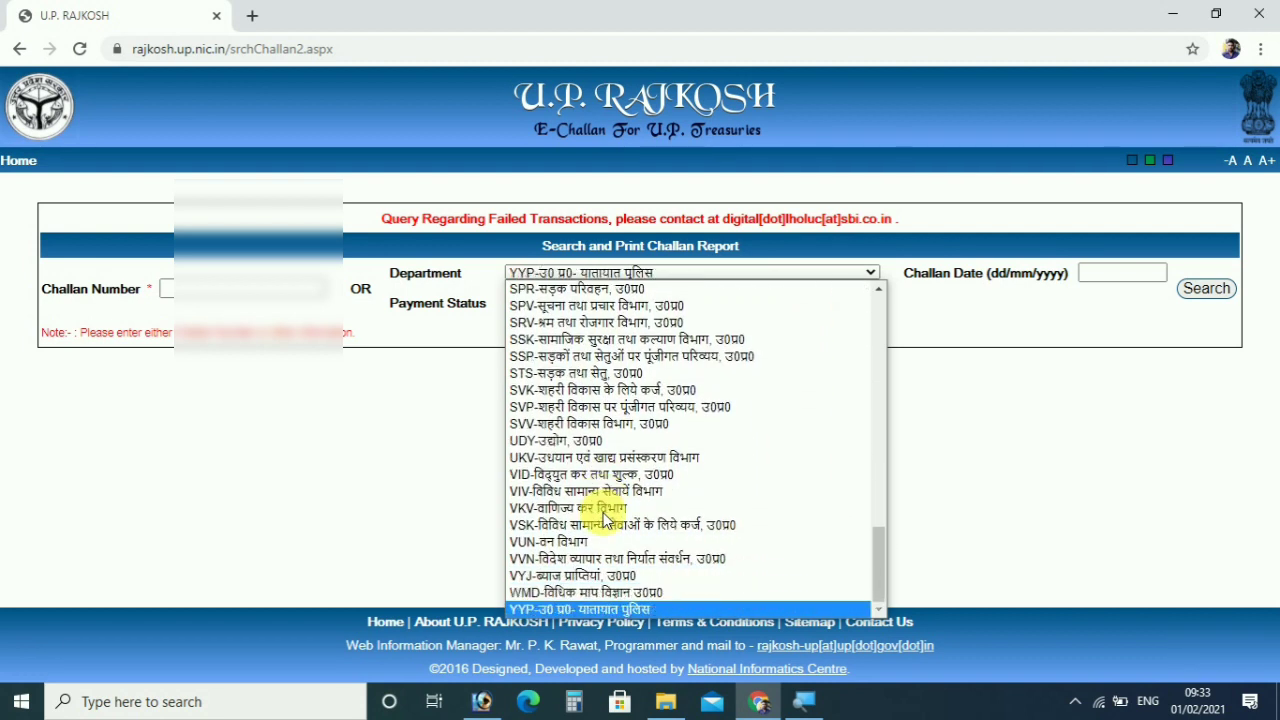
pyautogui.press('Up')
pyautogui.press('Up')
pyautogui.press('Up')
pyautogui.press('Up')
pyautogui.press('Up')
pyautogui.press('Up')
pyautogui.press('Up')
pyautogui.press('Up')
pyautogui.press('Up')
pyautogui.press('Up')
pyautogui.press('Up')
pyautogui.press('Up')
pyautogui.press('Up')
pyautogui.press('Up')
pyautogui.press('Up')
pyautogui.press('Up')
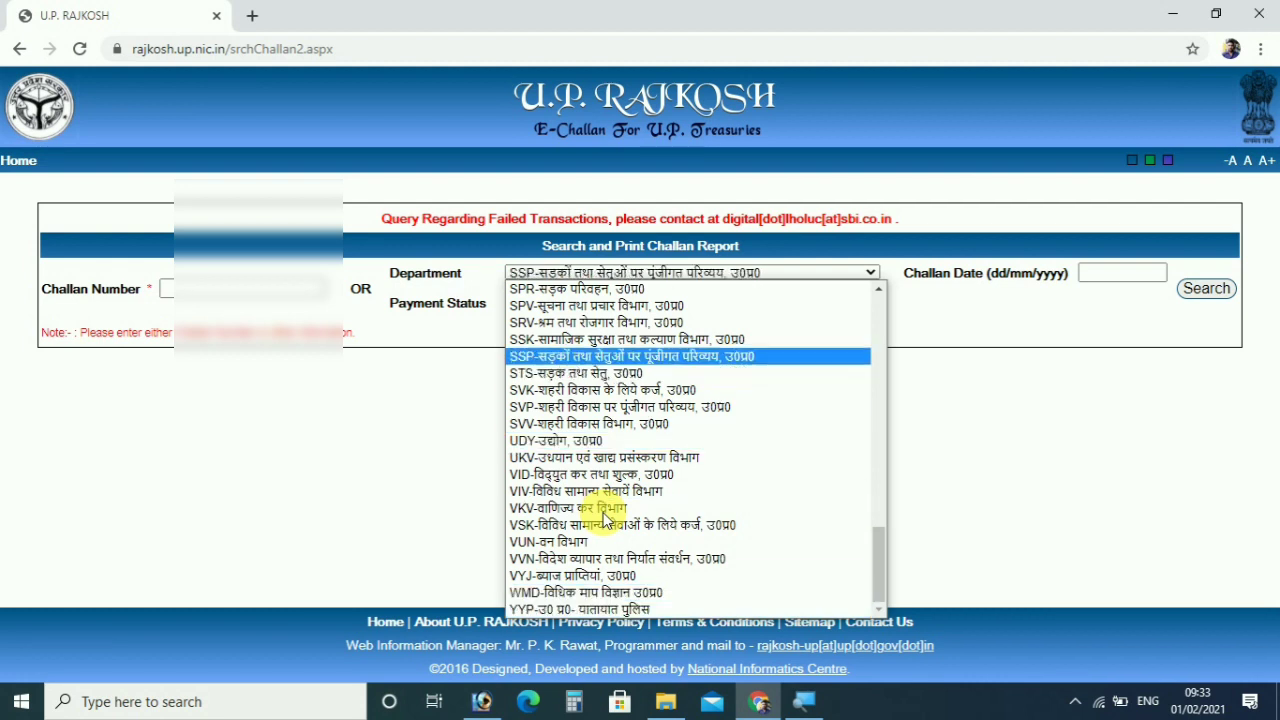
pyautogui.press('Up')
pyautogui.press('Up')
pyautogui.press('Up')
pyautogui.press('Up')
pyautogui.press('Up')
pyautogui.press('Up')
pyautogui.press('Up')
pyautogui.press('Up')
pyautogui.press('Up')
pyautogui.press('Up')
pyautogui.press('Up')
pyautogui.press('Up')
pyautogui.press('Up')
pyautogui.press('Up')
pyautogui.press('Up')
pyautogui.press('Up')
pyautogui.press('Up')
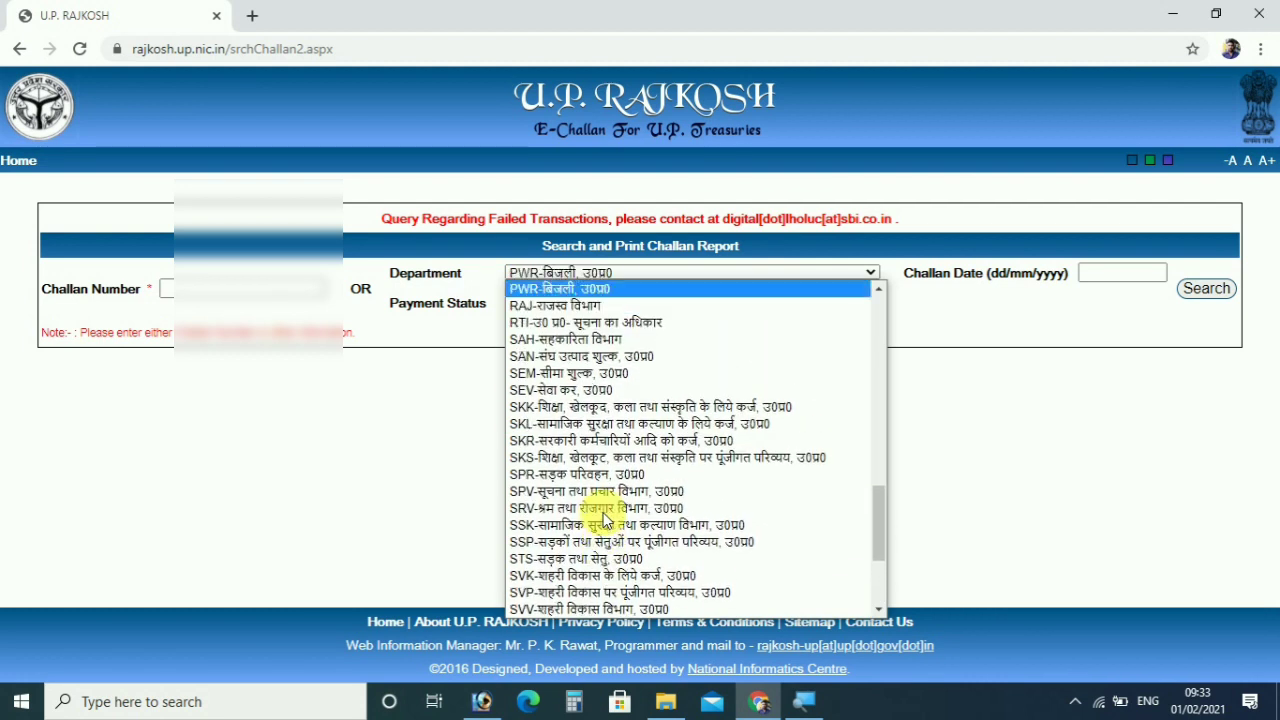
pyautogui.press('Up')
pyautogui.press('Up')
pyautogui.press('Down')
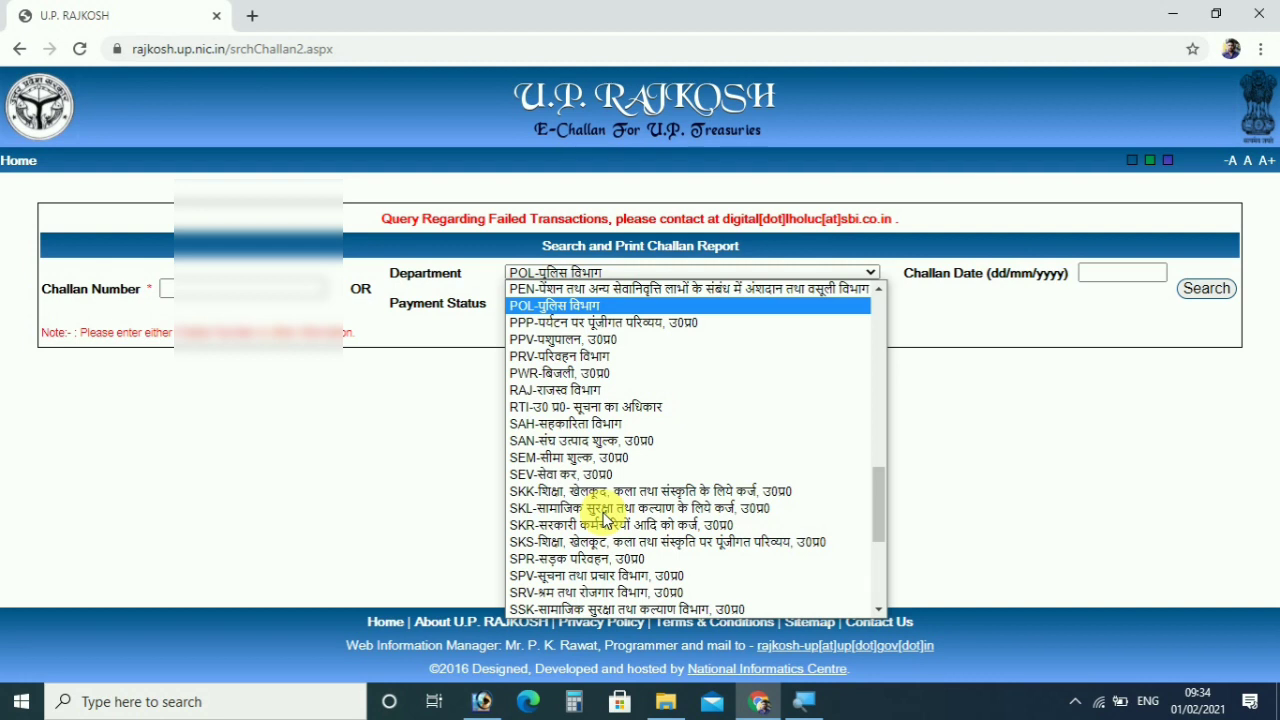
pyautogui.press('Return')
# - Re-paste the challan number, tick Success and Failure, set date 02/01/2021, and search
pyautogui.click(259, 289)
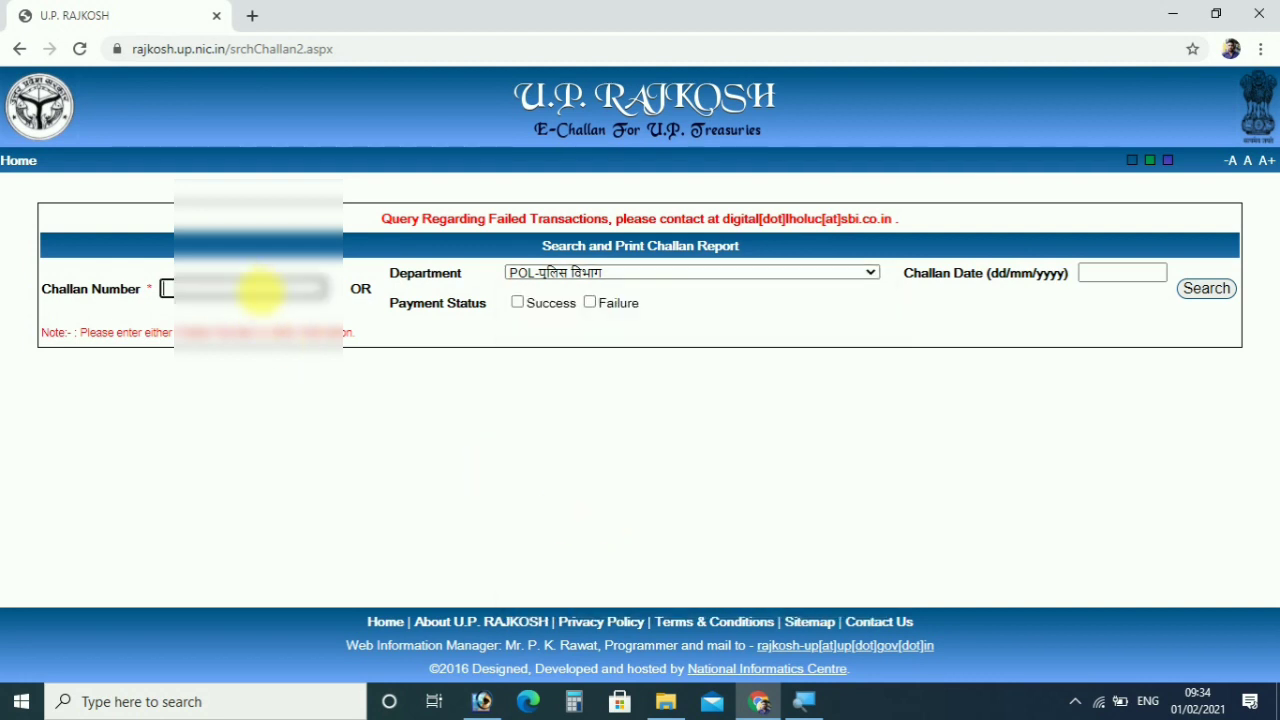
pyautogui.hotkey('ctrl', 'v')
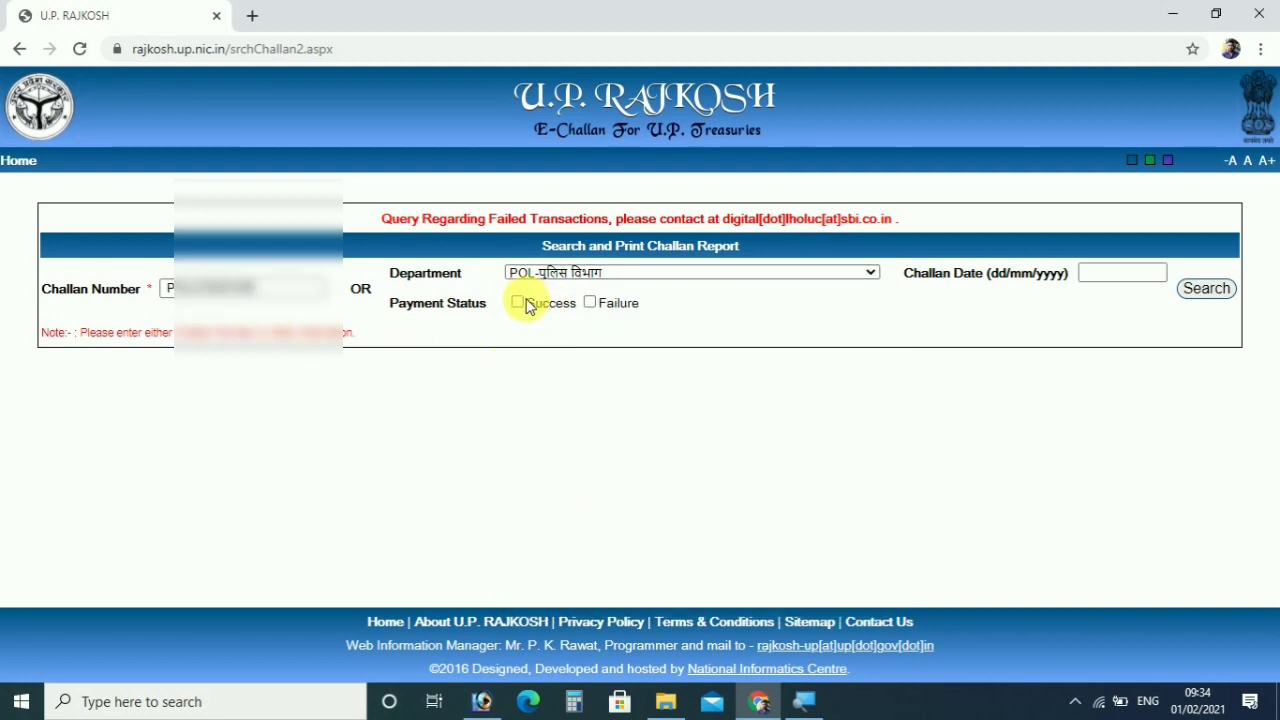
pyautogui.click(518, 303)
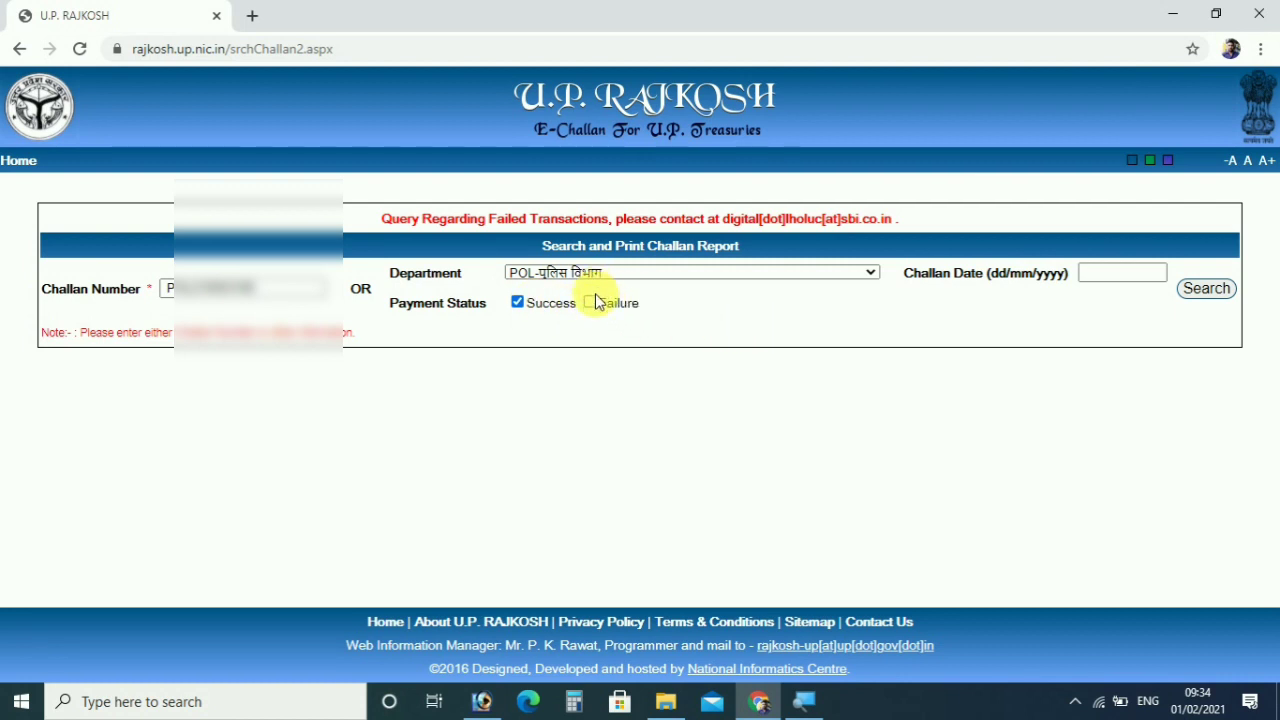
pyautogui.click(591, 302)
pyautogui.click(1112, 280)
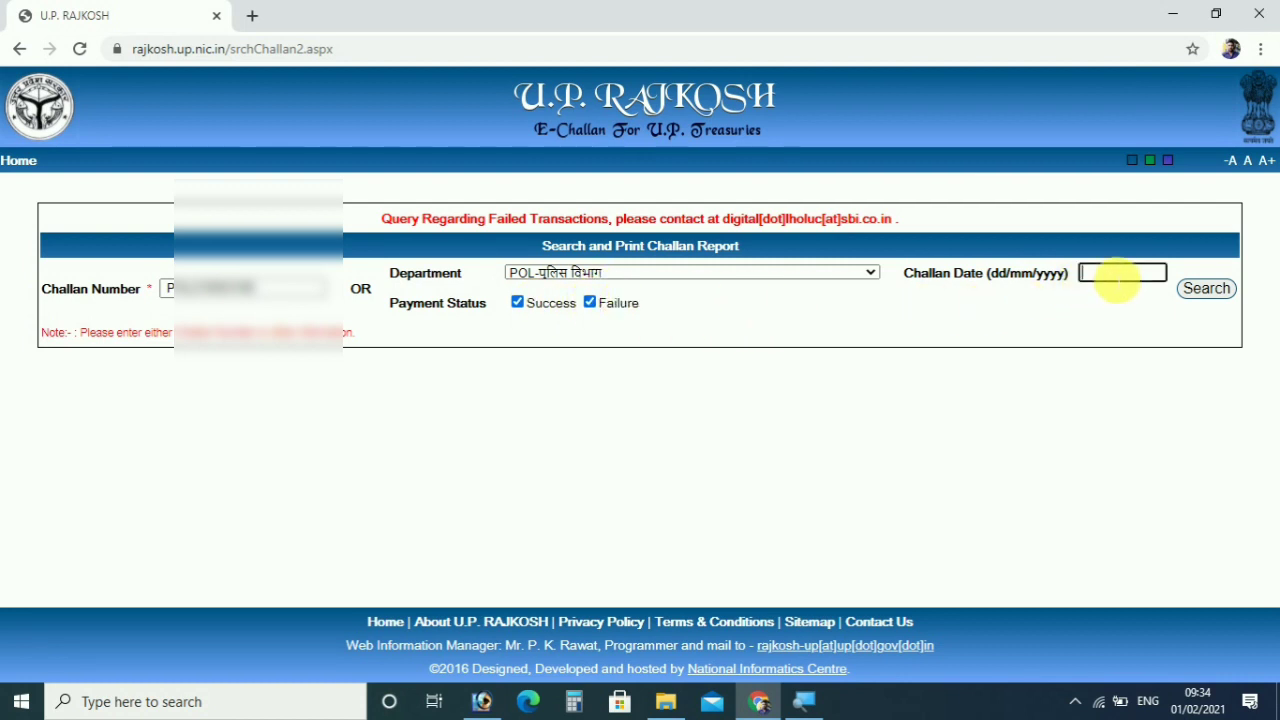
pyautogui.write('02/01/2021')
pyautogui.click(1203, 289)
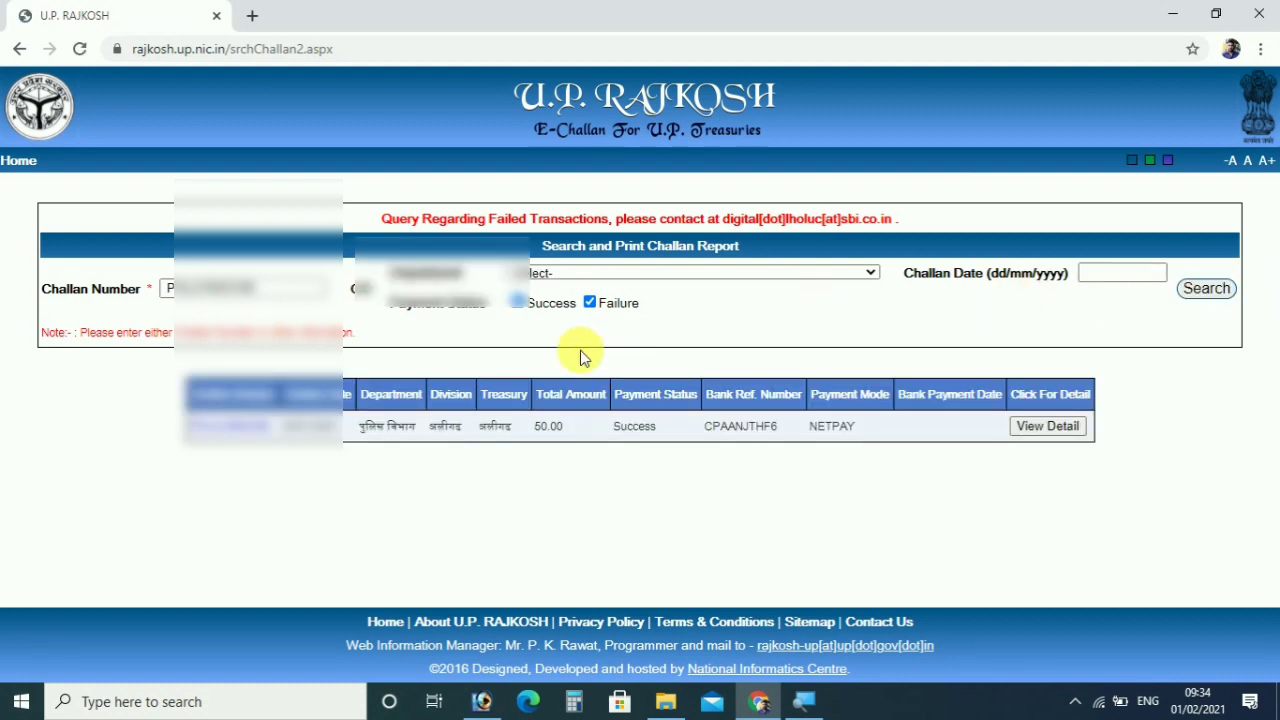
# - Open the 50.00 challan's deposit details and acknowledgement, then send it to print
pyautogui.click(1077, 427)
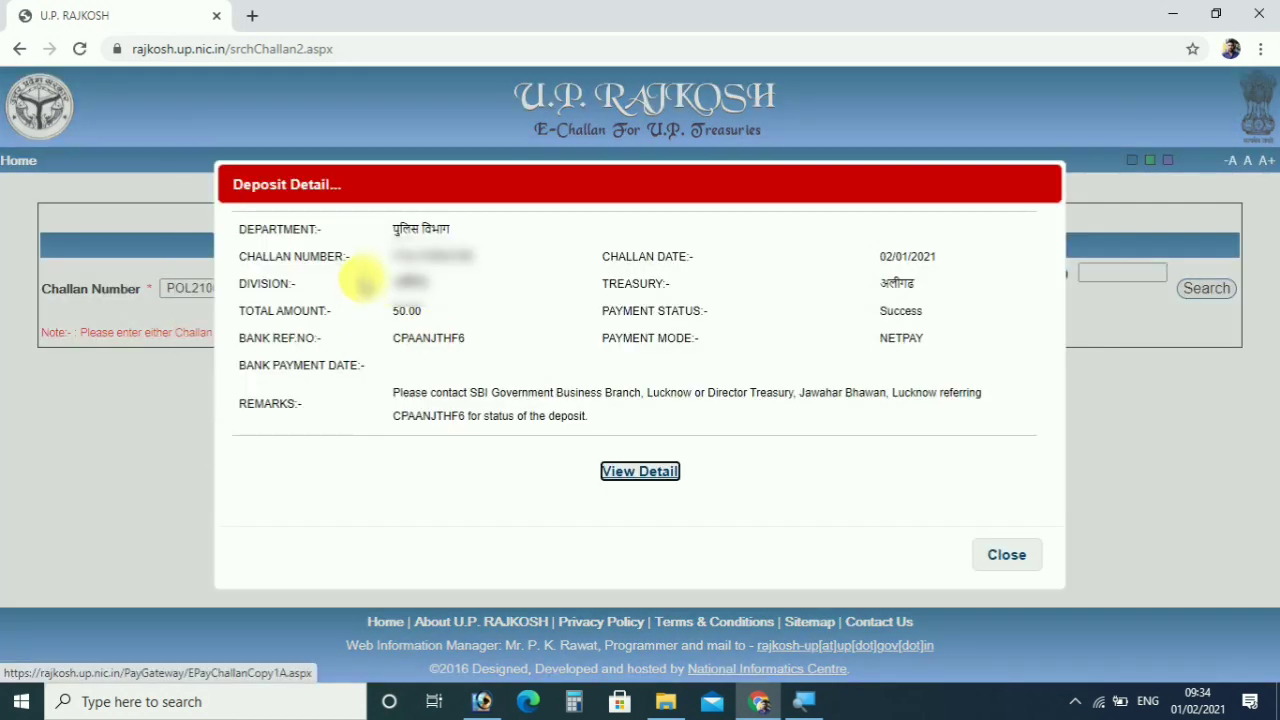
pyautogui.click(661, 470)
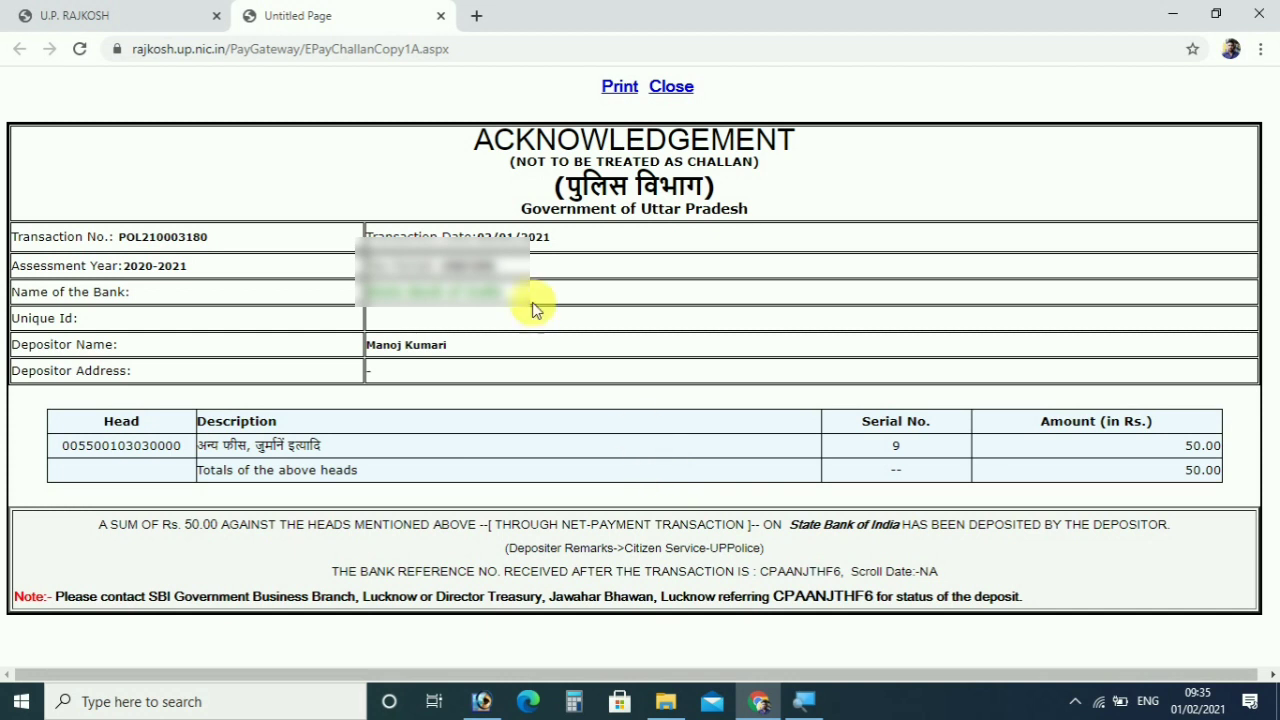
pyautogui.click(628, 84)
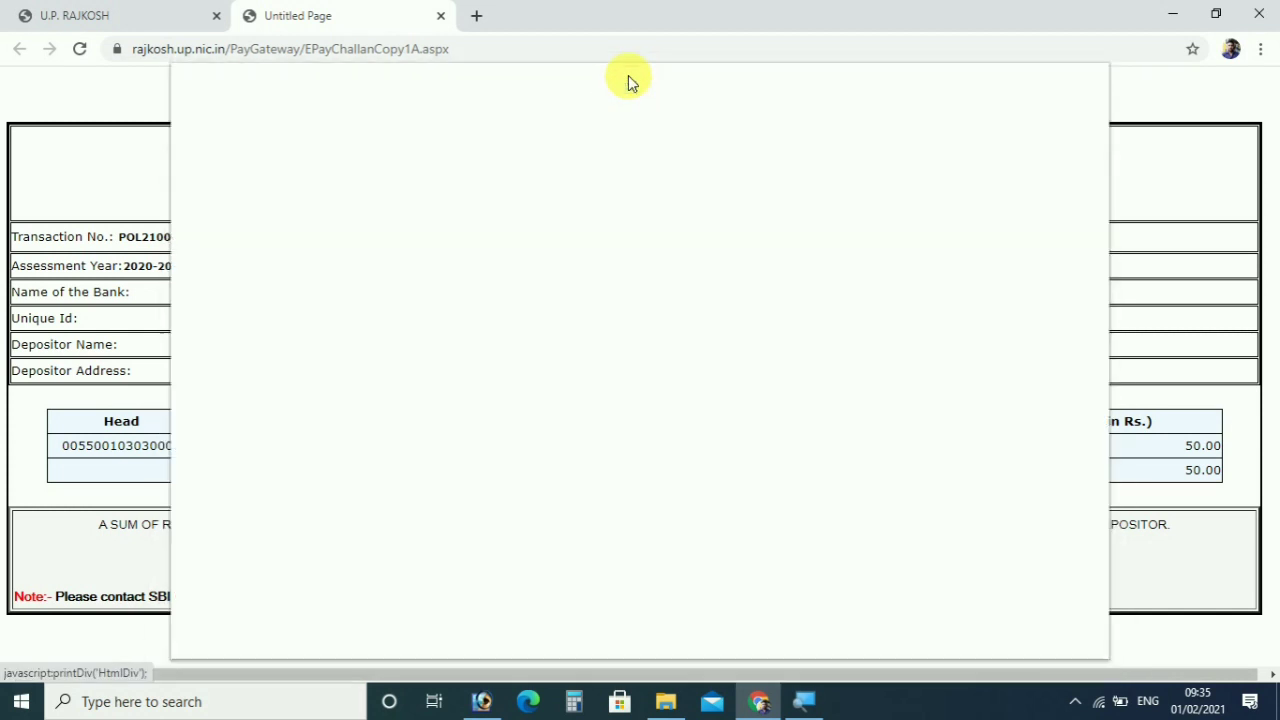